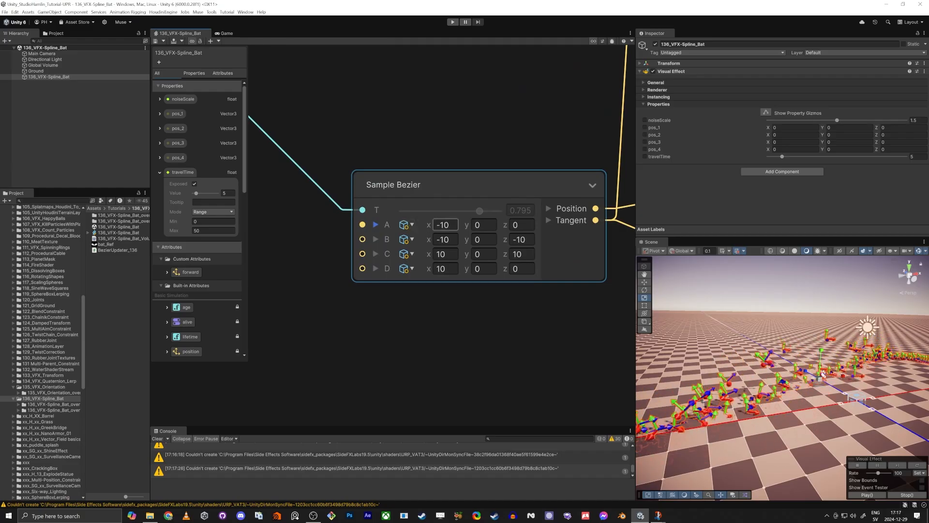
Try a different X value for point A of the Sample Bezier node and undo the change.
left_click_drag(432, 228, 464, 228)
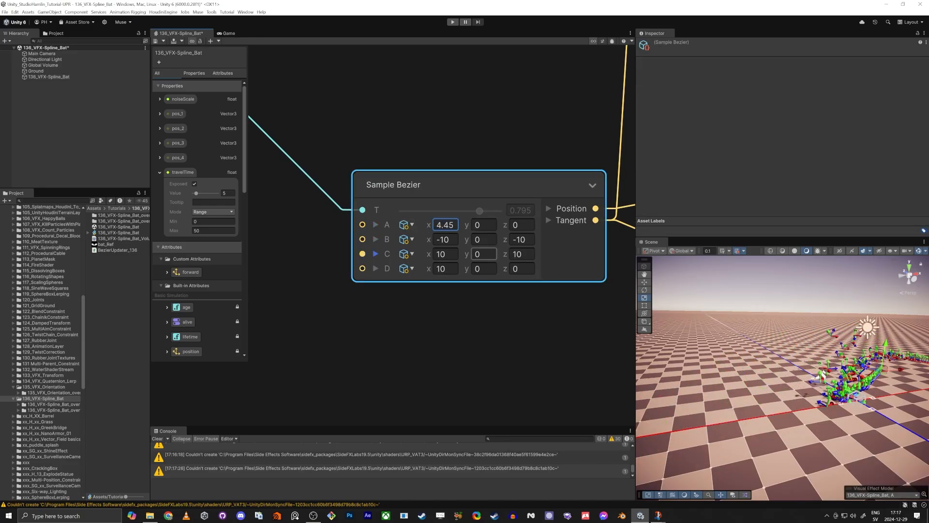
key("ctrl+z")
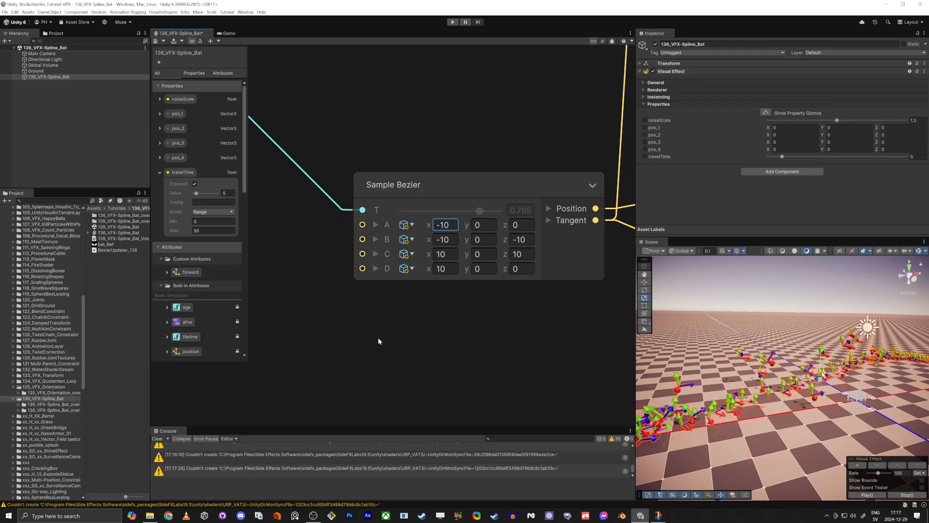
Add the pos_1, pos_2, pos_3 and pos_4 properties as nodes beside the Sample Bezier node.
left_click_drag(174, 113, 295, 225)
middle_click_drag(329, 314, 453, 340)
left_click_drag(421, 255, 357, 227)
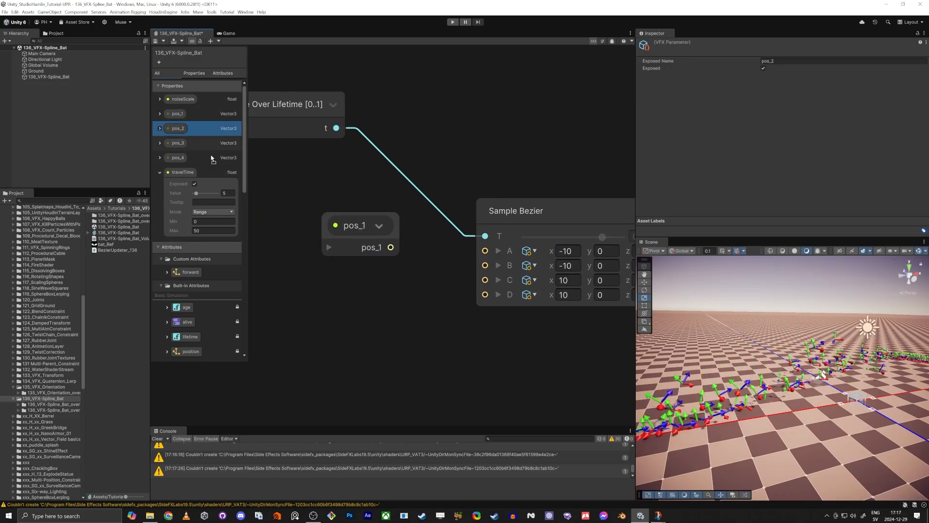
left_click_drag(211, 158, 339, 351)
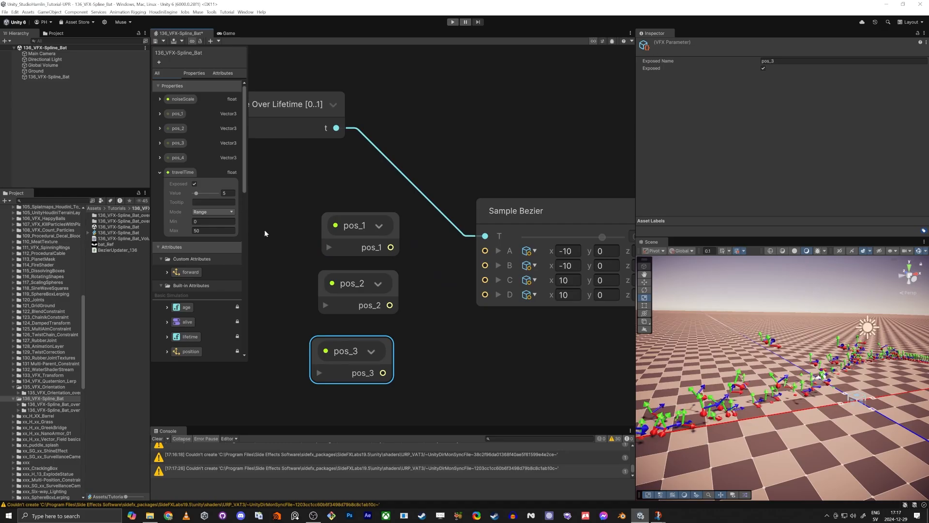
left_click_drag(343, 400, 343, 401)
middle_click_drag(404, 322, 429, 227)
scroll(430, 227, "up", 1)
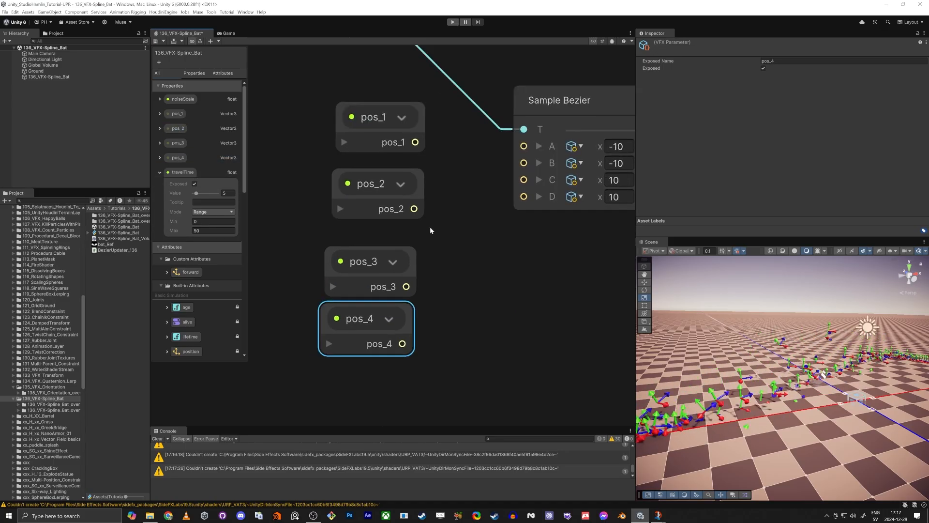
Connect pos_1, pos_2, pos_3 and pos_4 to the A, B, C and D inputs of Sample Bezier respectively.
left_click_drag(524, 145, 416, 140)
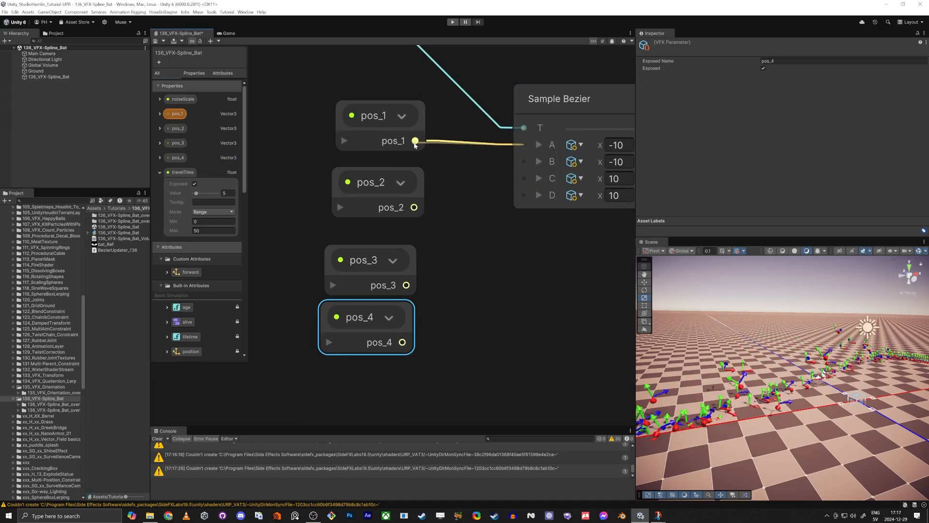
left_click_drag(524, 164, 524, 161)
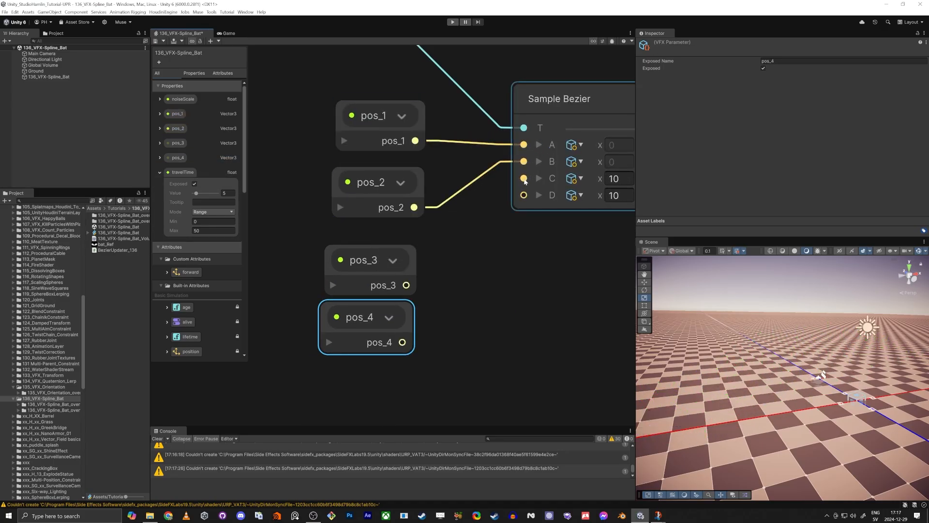
left_click_drag(406, 285, 407, 285)
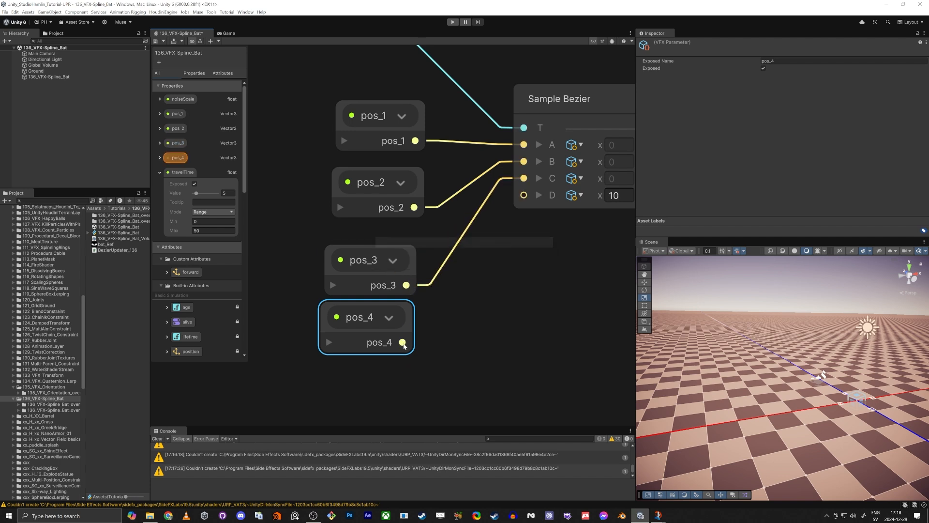
left_click_drag(527, 194, 524, 196)
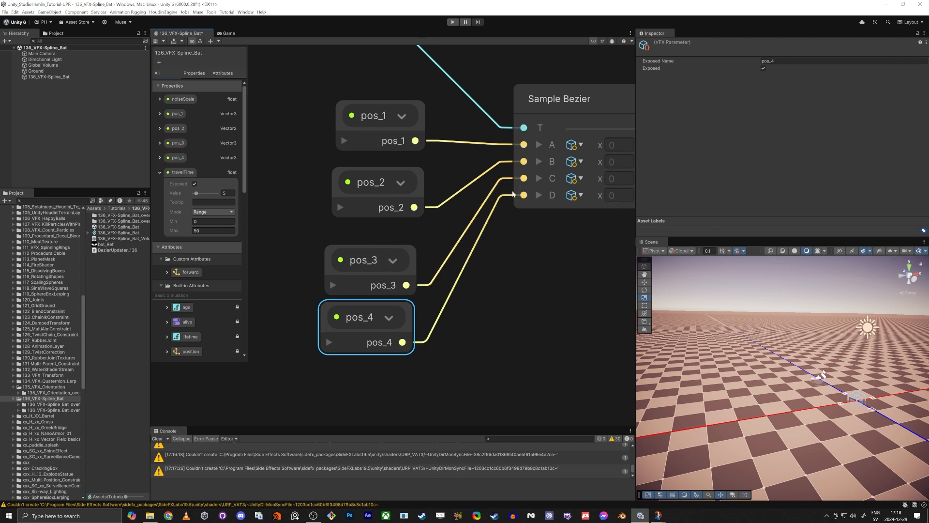
Select the 136_VFX-Spline_Bat object and dock the Scene view in the large area beside the VFX graph.
left_click(48, 77)
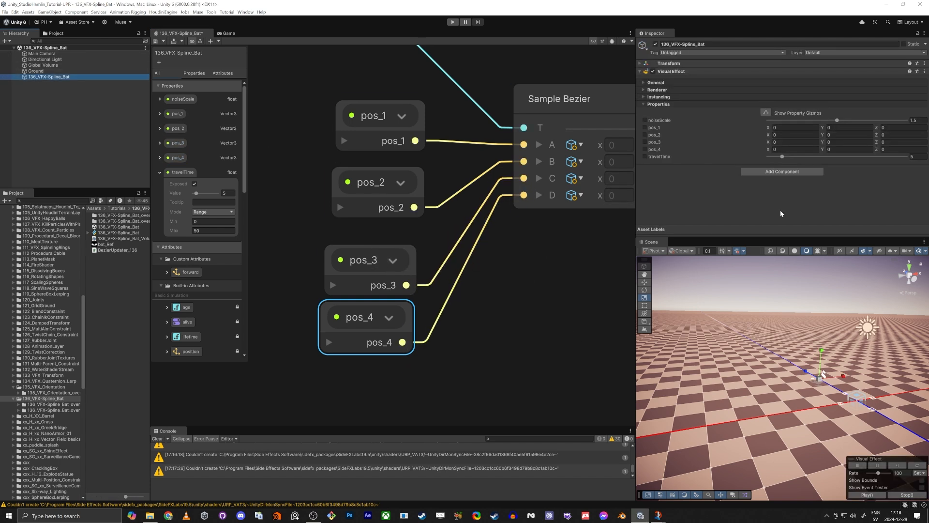
left_click_drag(656, 243, 165, 38)
right_click_drag(433, 254, 413, 274)
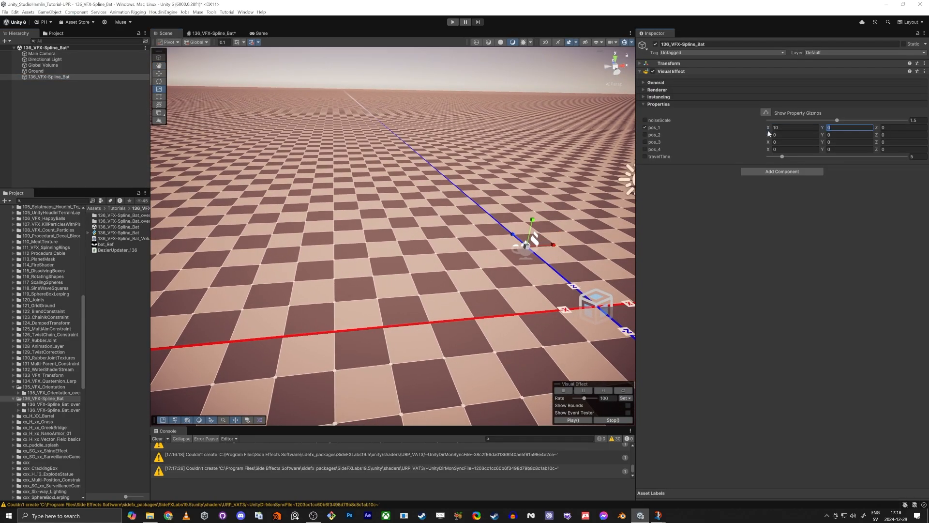
Set the effect's pos_1 X to 10 and its pos_4 X to -10.
left_click(769, 134)
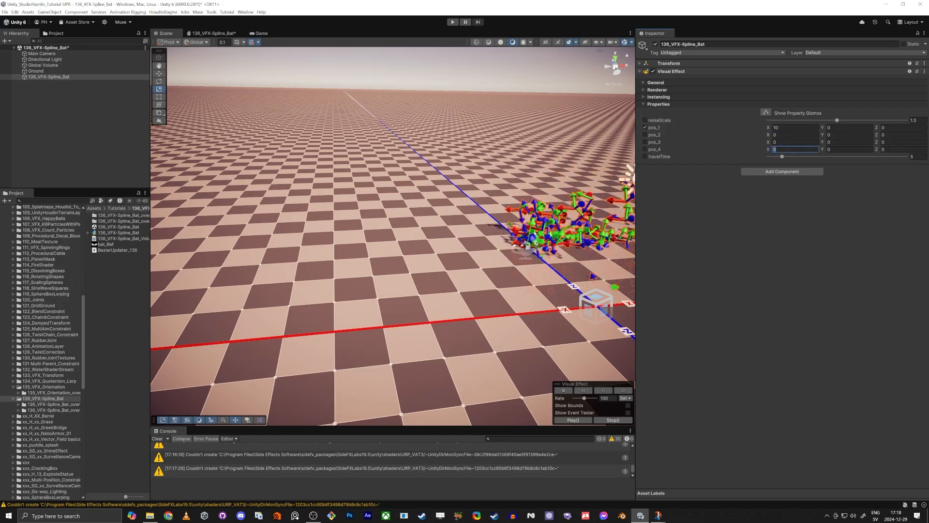
type("-10")
key("Tab")
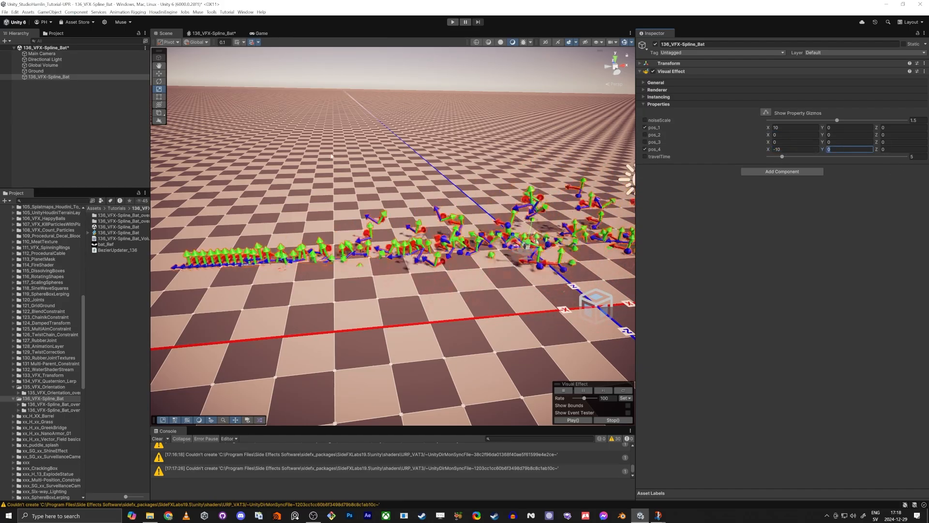
Set the effect's pos_2 Z to -10 and its pos_3 Z to 10.
right_click_drag(383, 211, 353, 271)
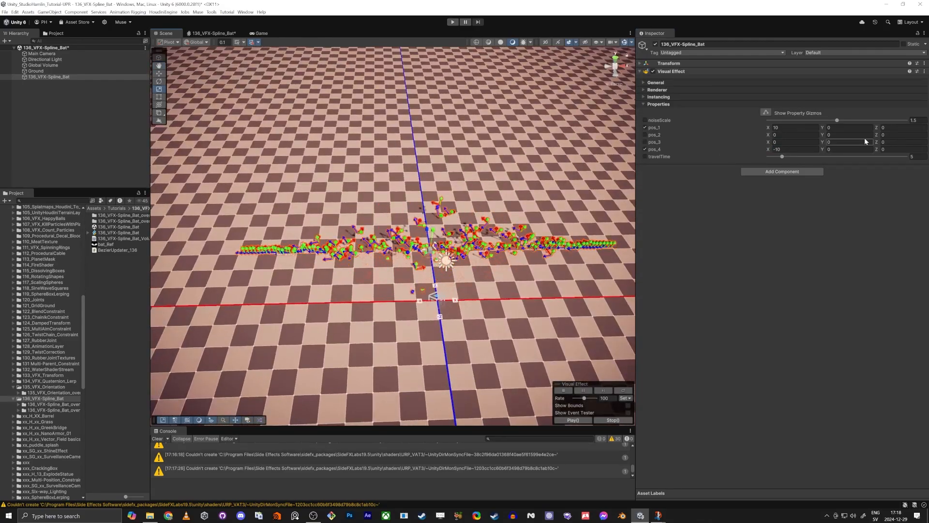
left_click(901, 135)
type("-10")
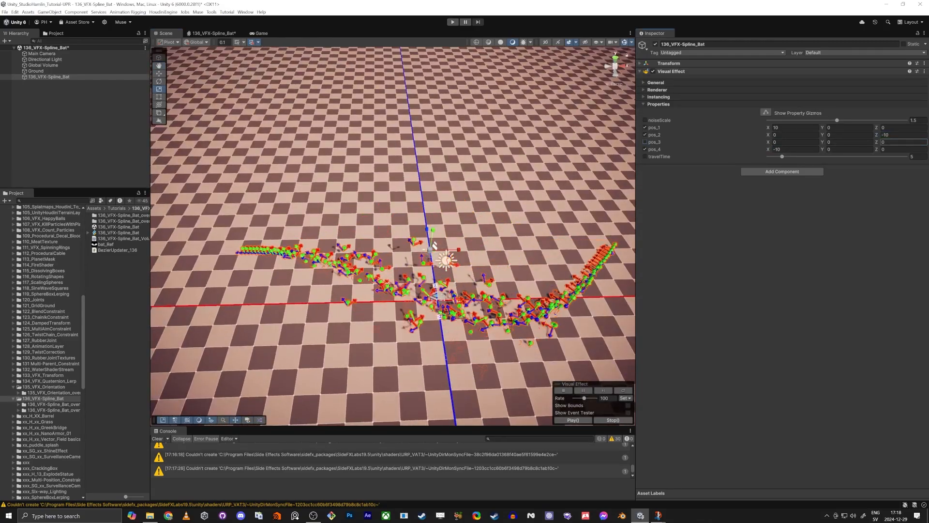
key("Tab")
key("Tab")
key("Tab")
type("10")
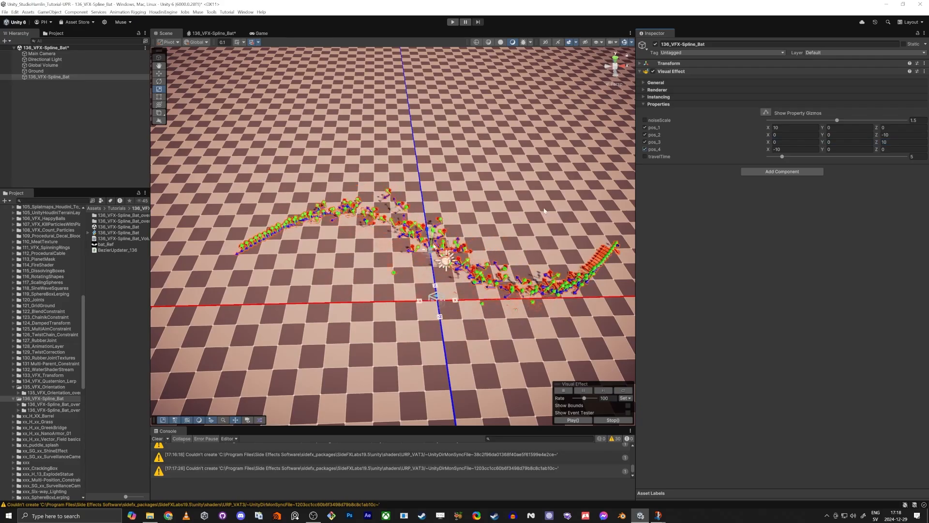
left_click_drag(357, 241, 368, 262, "alt")
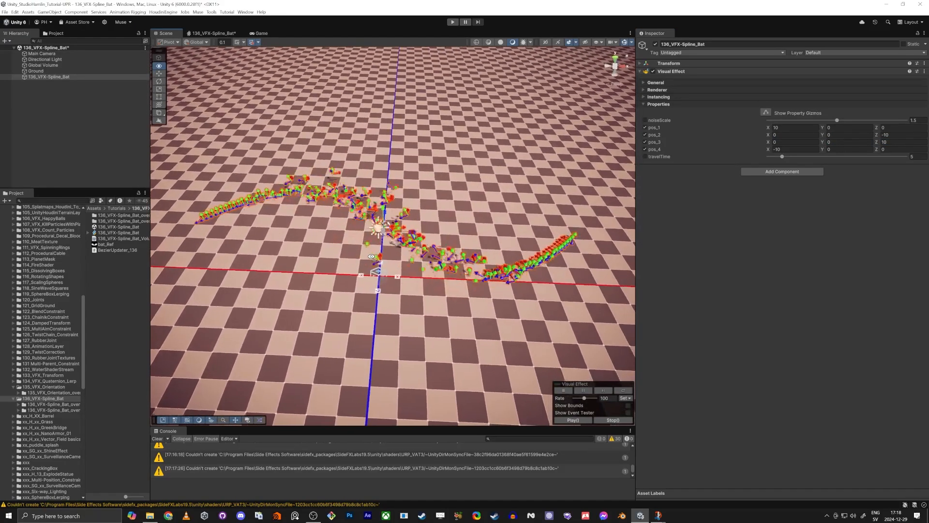
left_click(56, 132)
right_click(57, 117)
left_click(98, 80)
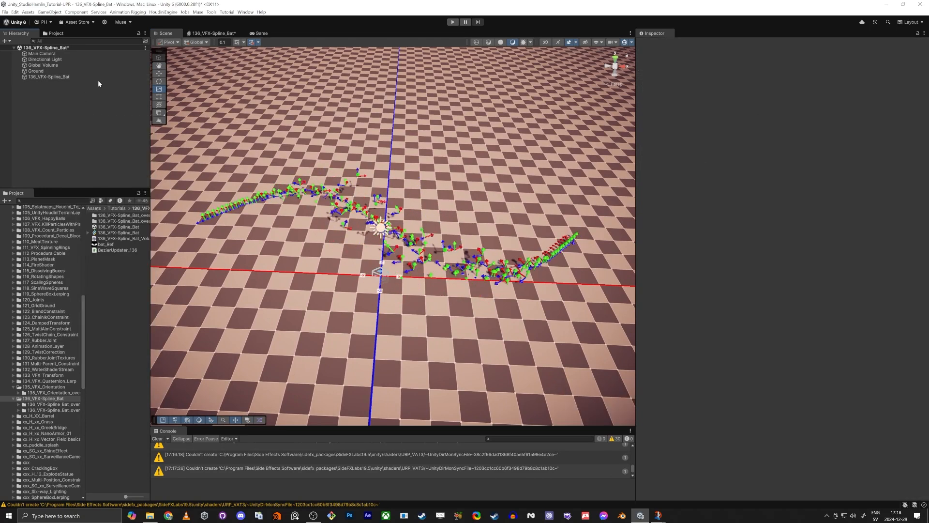
left_click(245, 12)
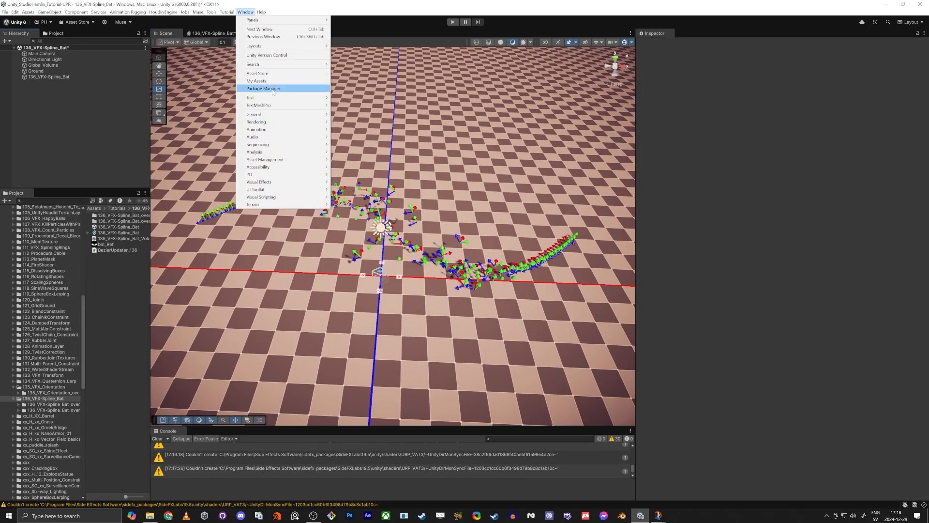
Create a spline with the Draw Splines Tool, placing two curved Bezier knots, the second about 4.8 in X and 17.5 in Z from the first.
left_click(48, 115)
right_click(48, 116)
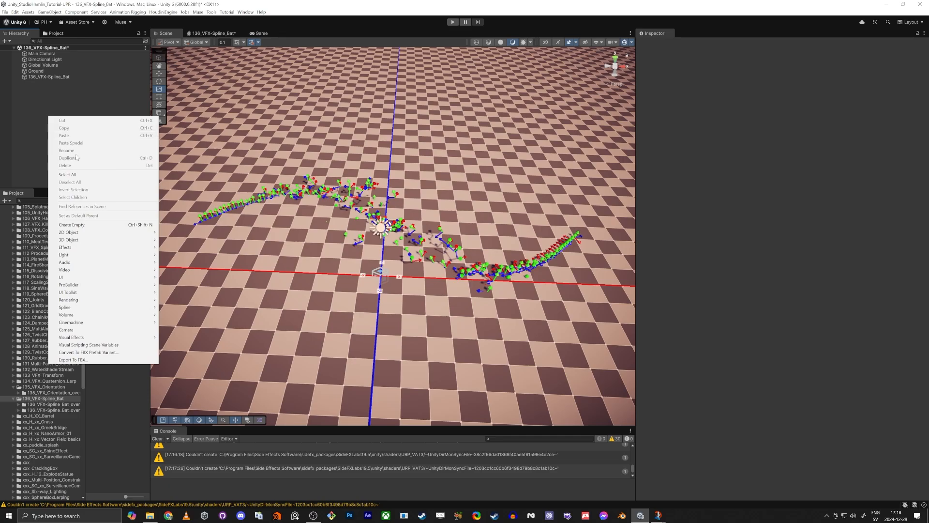
mouse_move(84, 307)
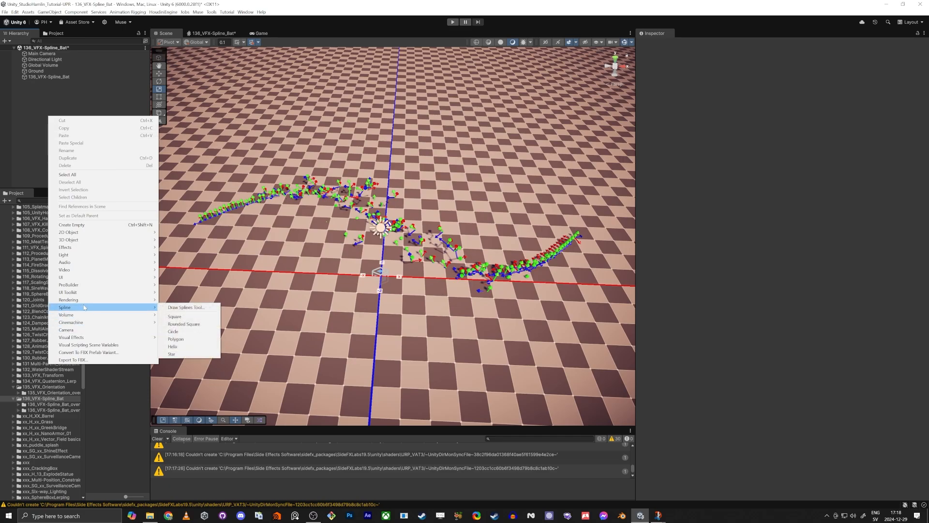
left_click(191, 307)
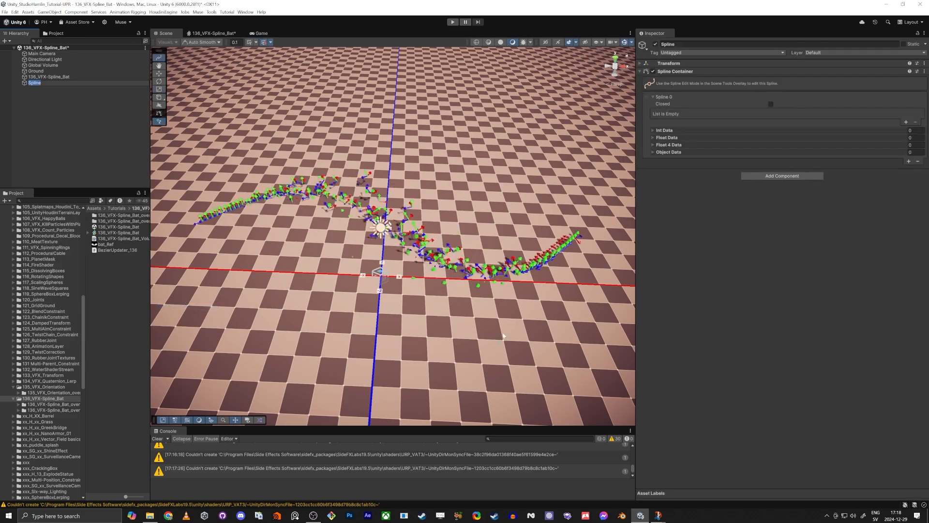
left_click_drag(248, 372, 459, 391)
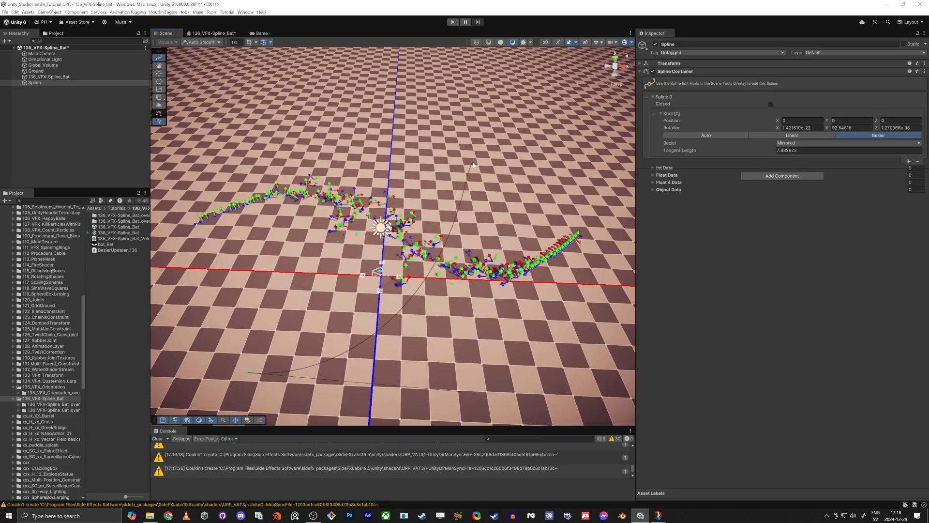
left_click_drag(396, 142, 527, 165)
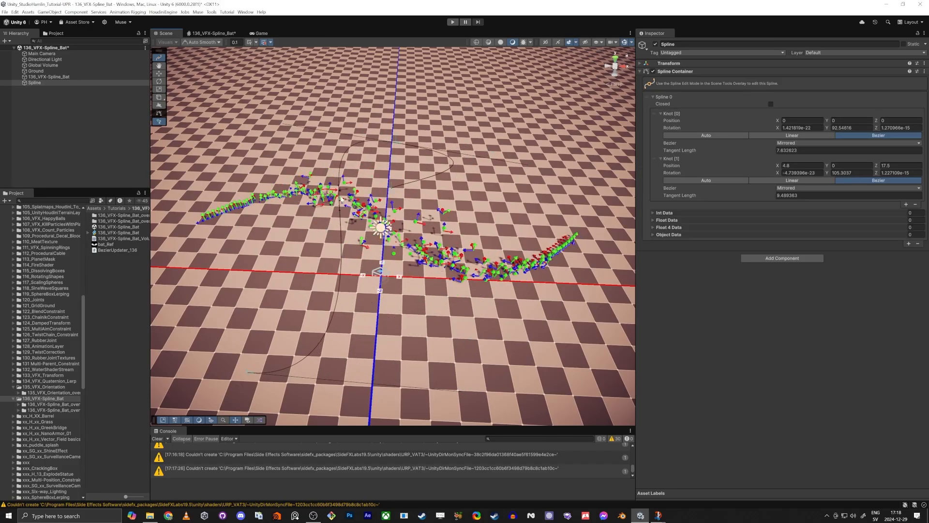
key("Escape")
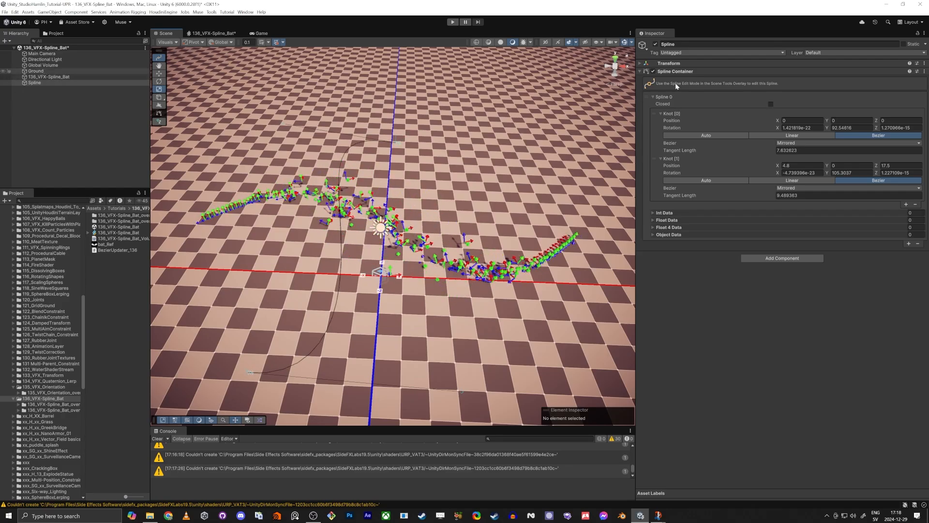
Deactivate the Ground object and put the Spline object in spline edit mode to show its knots and tangent handles.
left_click(655, 44)
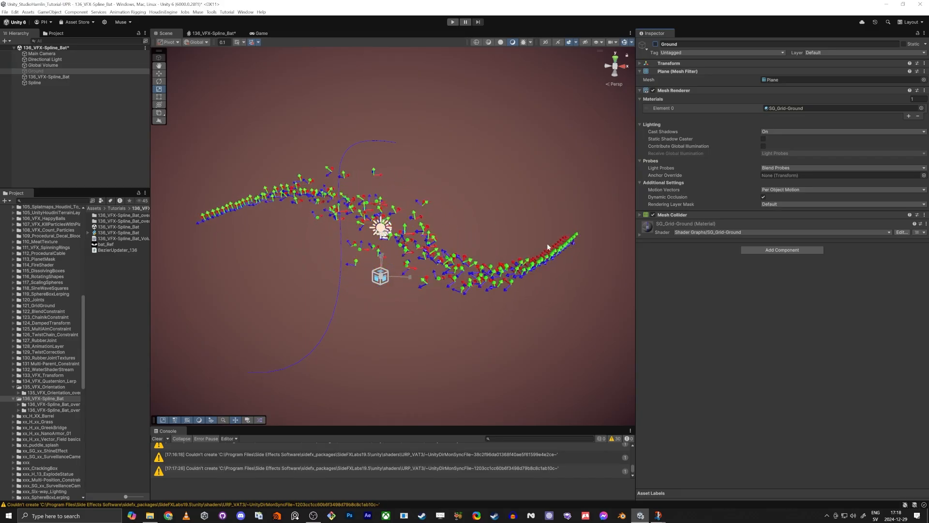
left_click(58, 76)
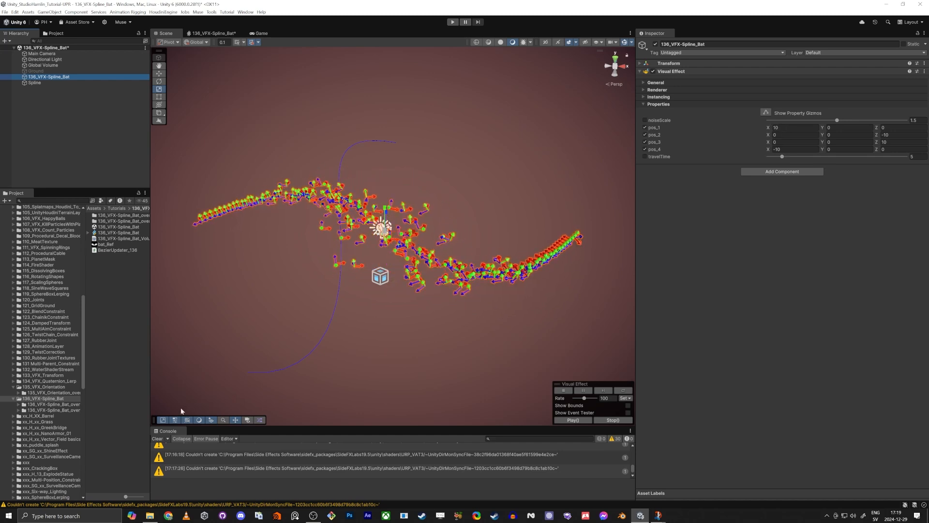
left_click(41, 83)
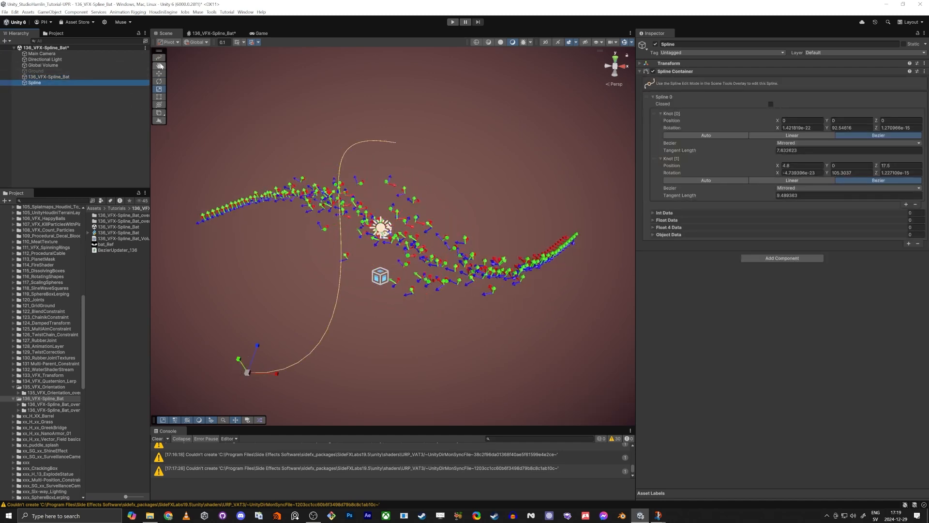
left_click(159, 58)
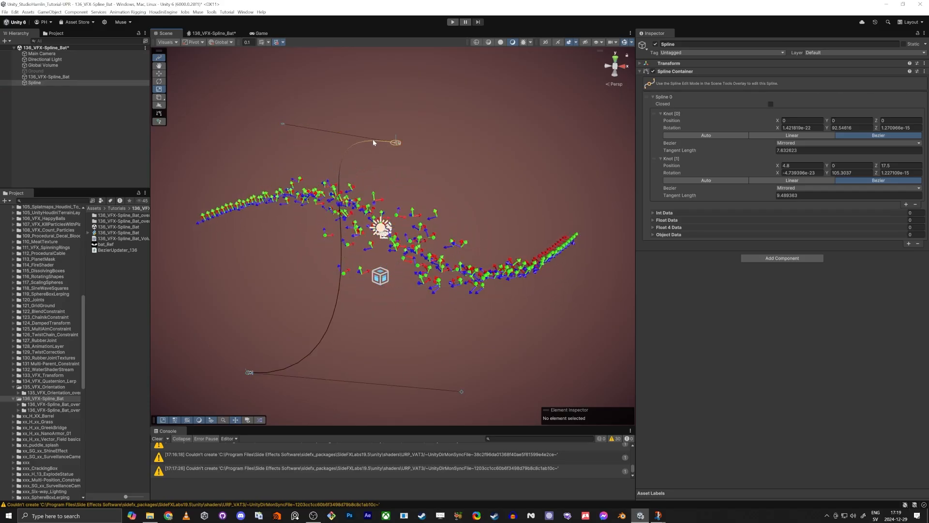
Switch to Snip & Sketch, examine the annotated Bezier sketch with points A to D, and return to Unity.
key("alt+Tab")
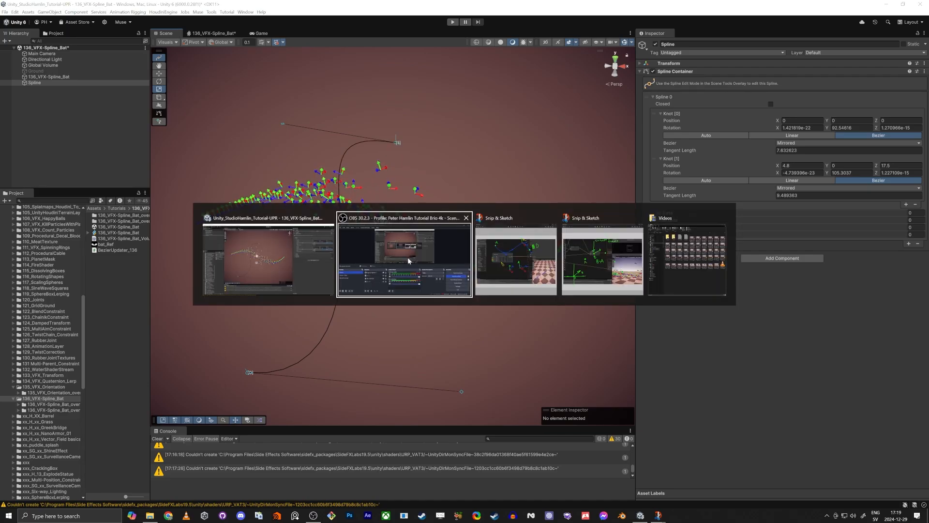
left_click(539, 259)
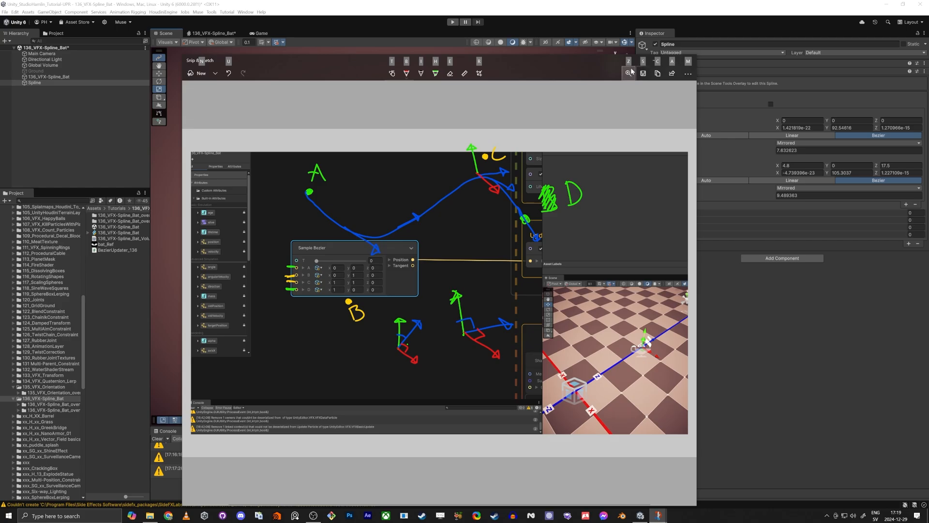
left_click(653, 64)
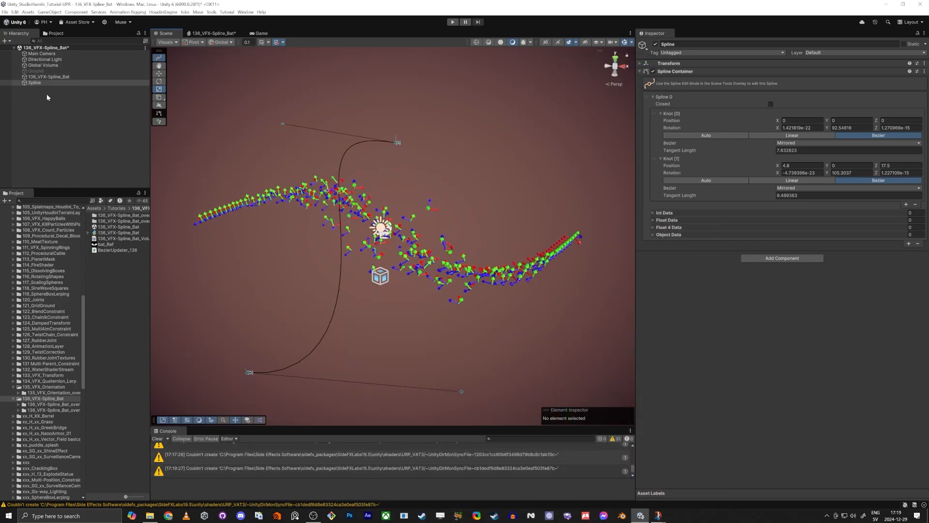
Create an empty object named A, duplicate it three times, and name the copies B, C and D.
left_click(39, 106)
right_click(40, 108)
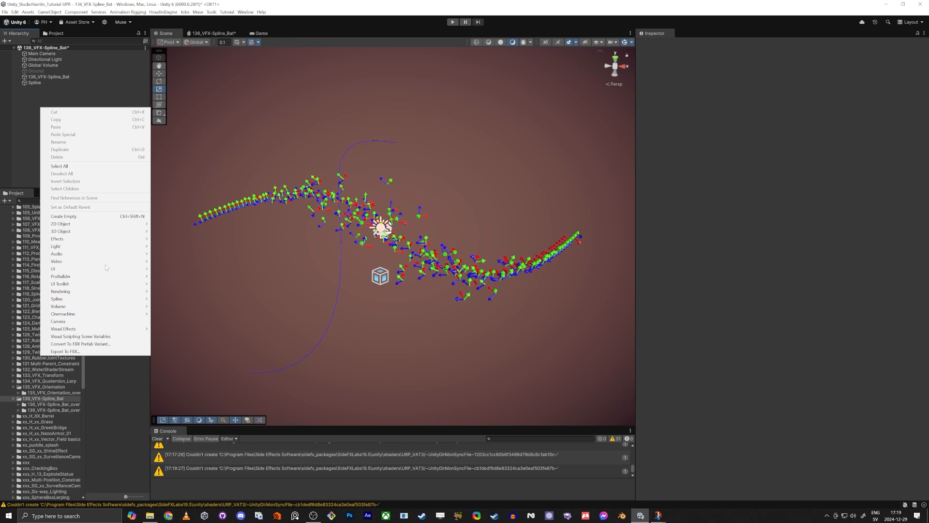
mouse_move(90, 235)
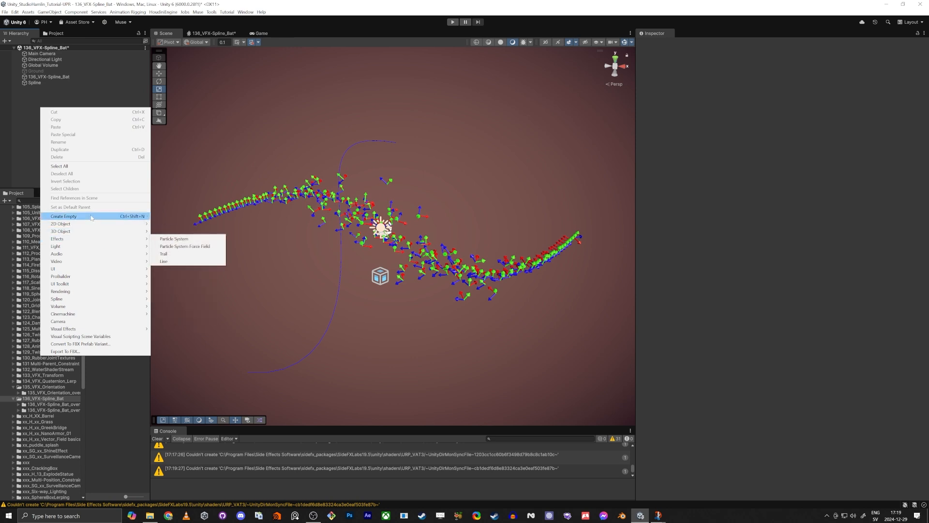
left_click(92, 216)
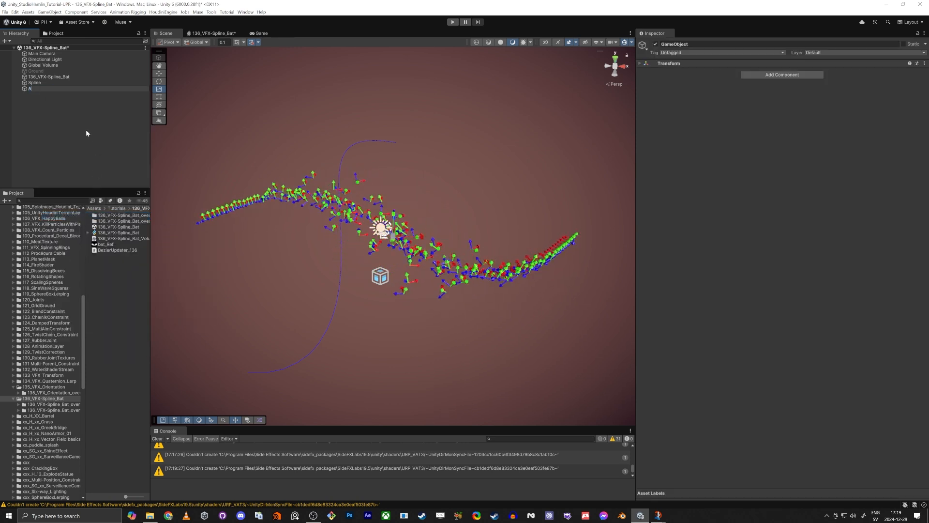
type("A")
key("Return")
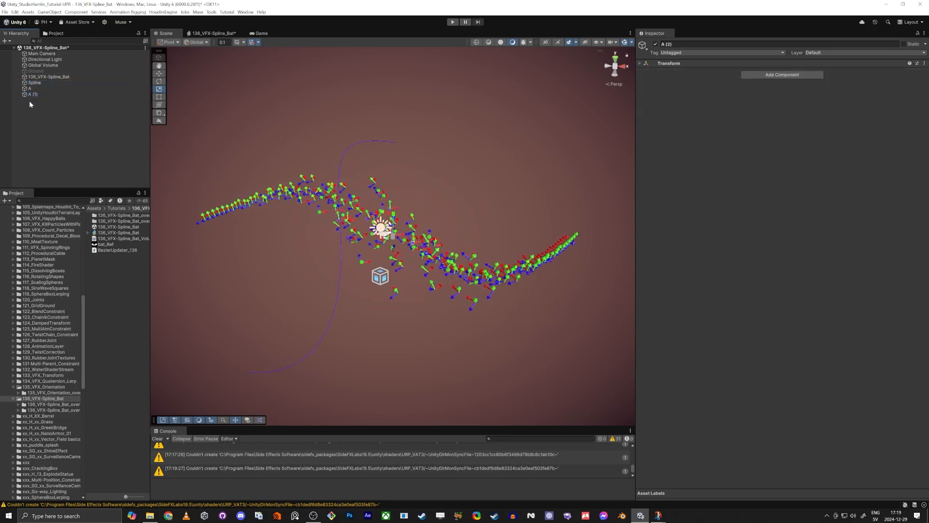
key("ctrl+d")
key("ctrl+d")
key("ctrl+d")
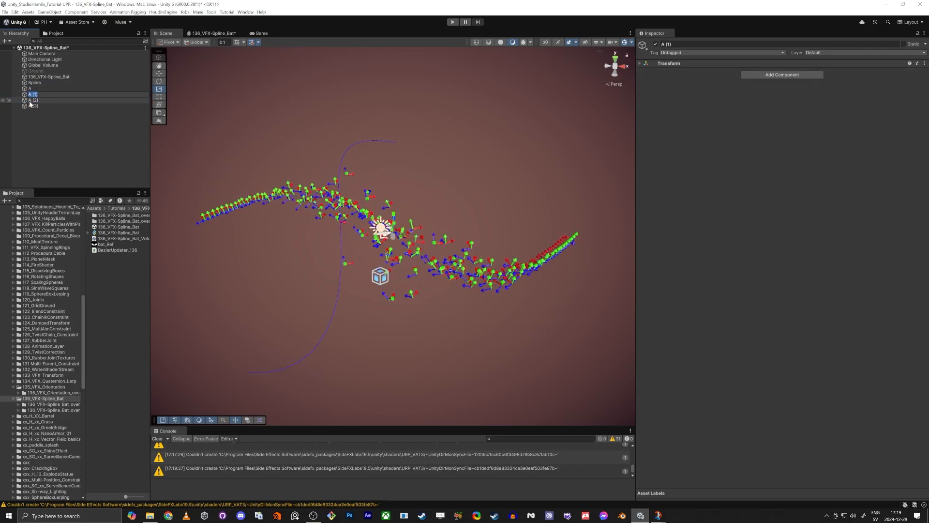
Add a VFX Property Binder component to the 136_VFX-Spline_Bat object and expand its settings.
left_click(48, 77)
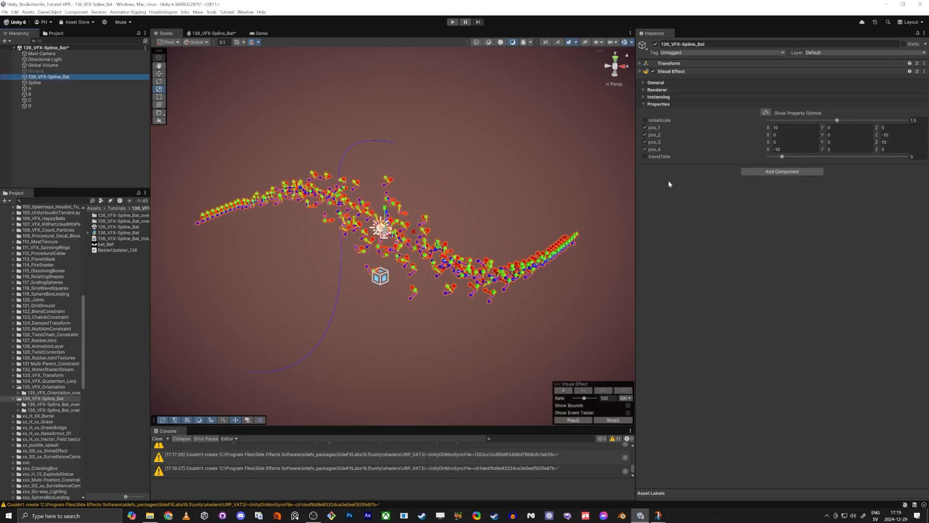
left_click(771, 172)
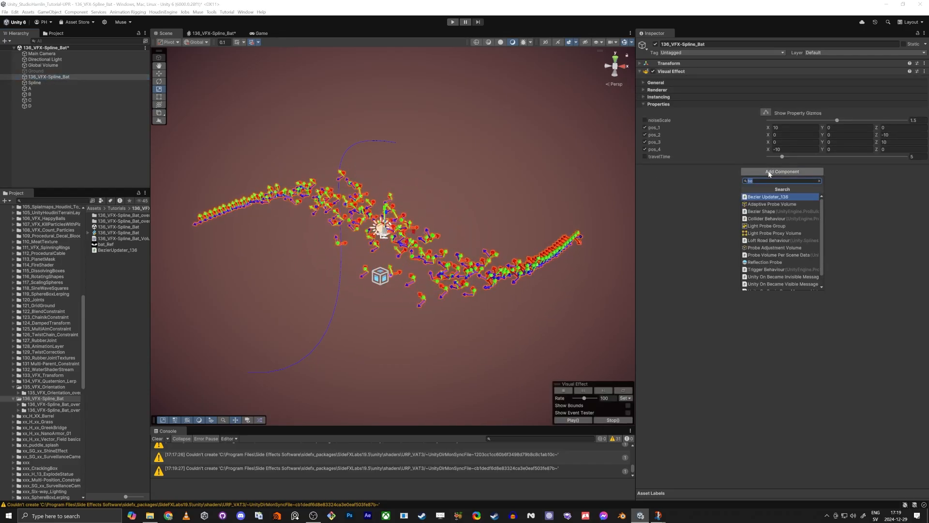
type("vfx pro")
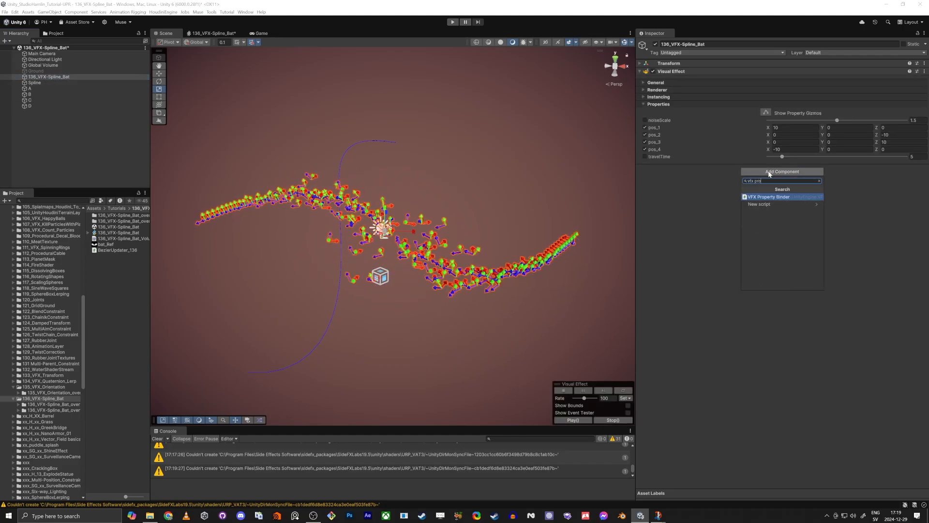
key("Return")
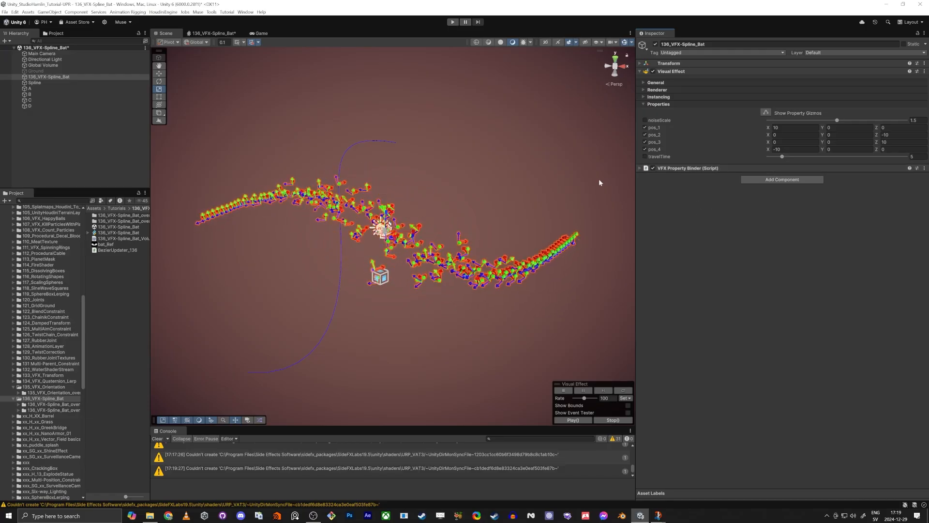
left_click(639, 168)
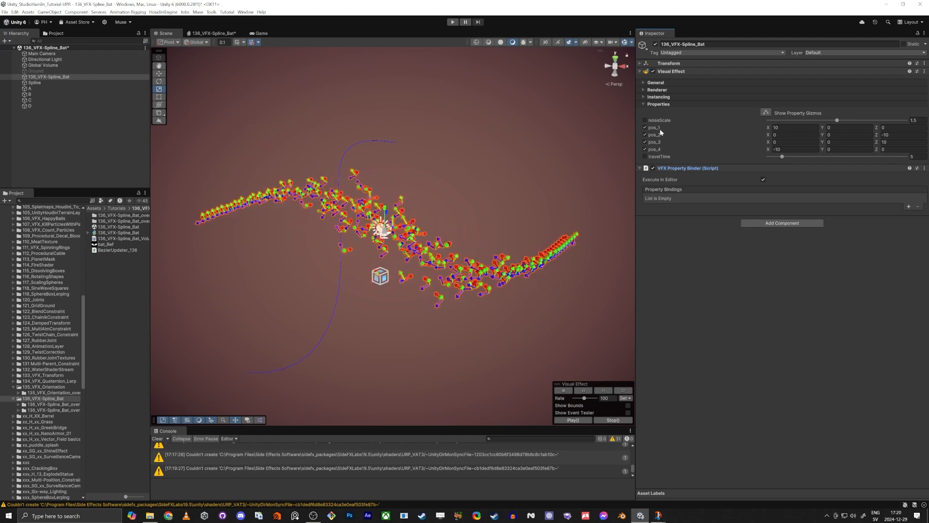
Reactivate the Ground object and switch the scene to the Move tool.
left_click(31, 89)
key("w")
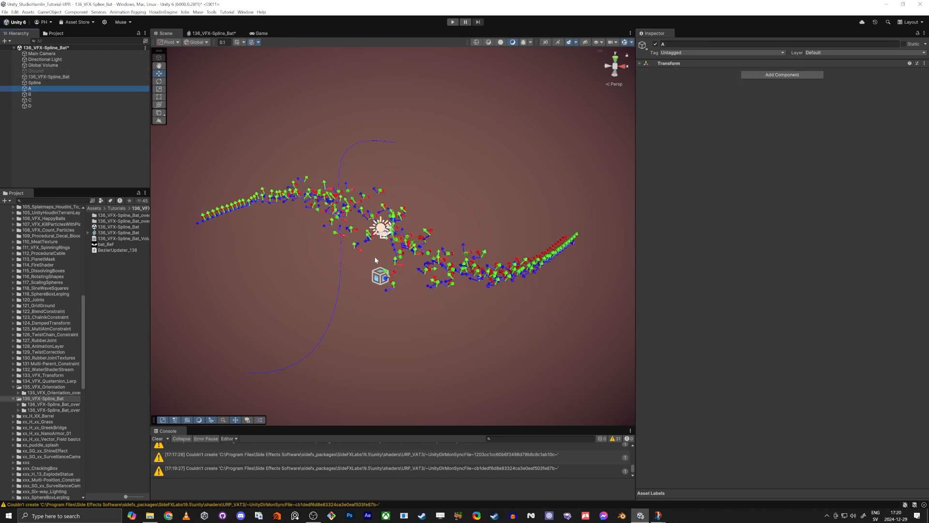
left_click(35, 71)
left_click(655, 44)
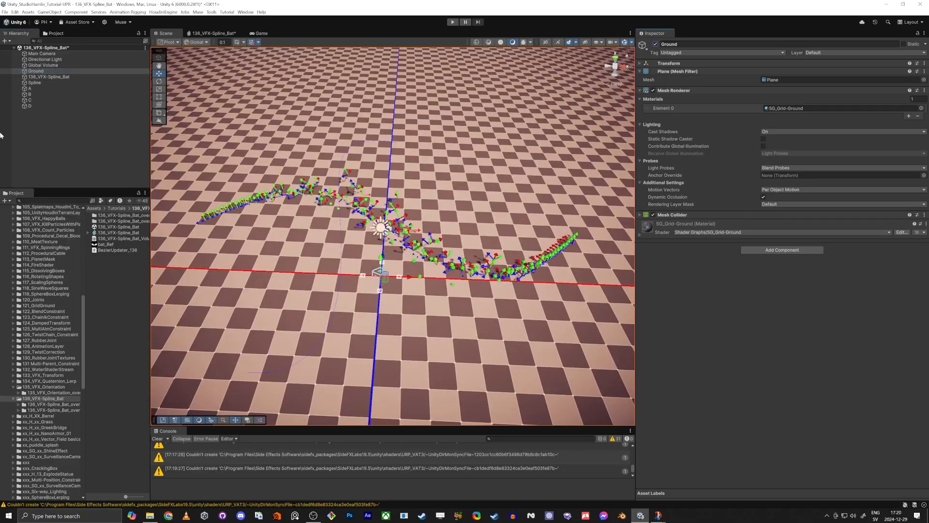
Assign the green diamond icon to objects A, B, C and D together.
left_click(33, 89)
left_click(30, 105, "shift")
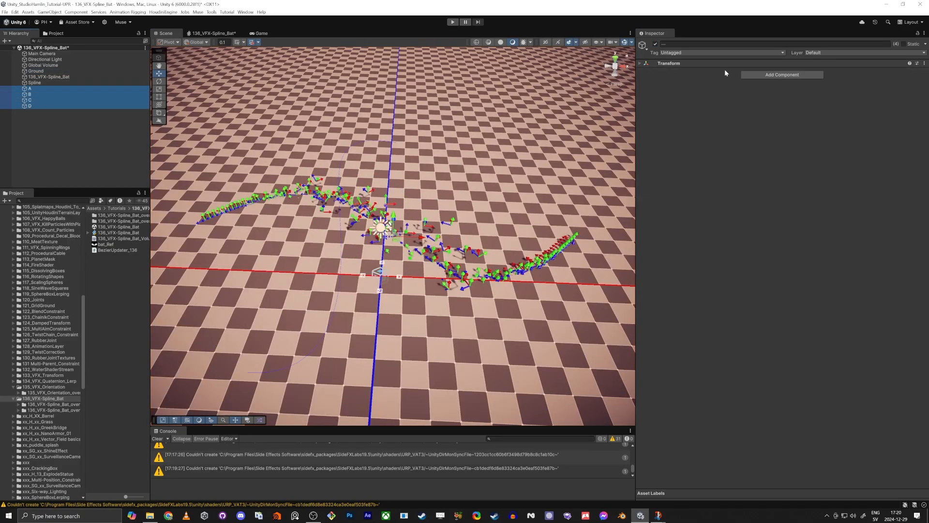
left_click(643, 44)
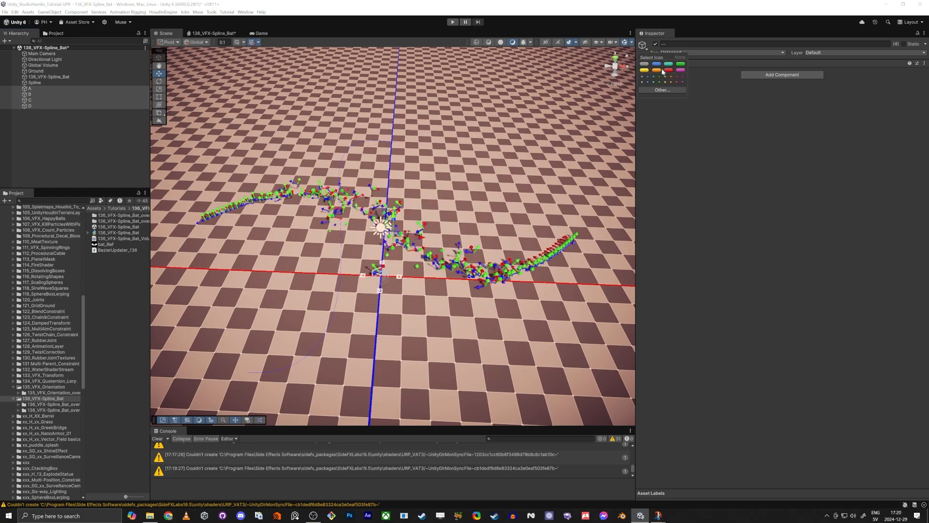
left_click(655, 82)
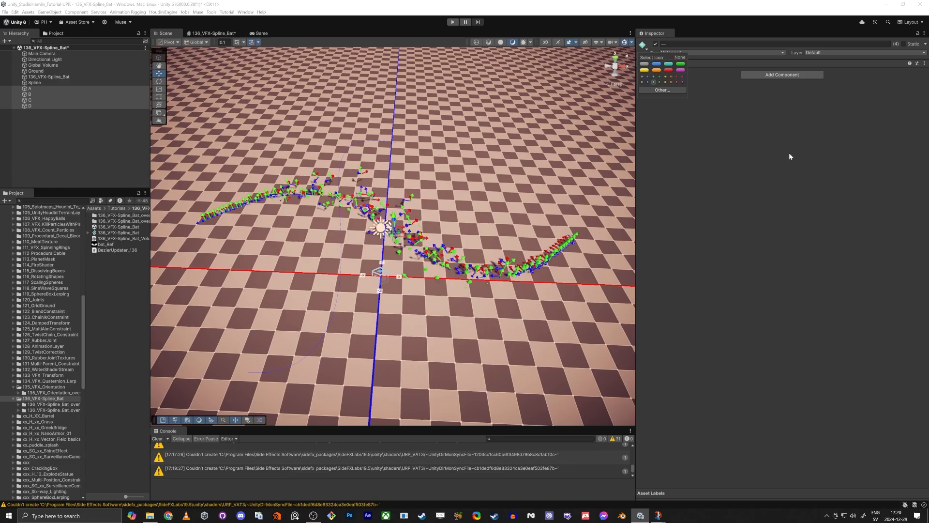
left_click(766, 194)
left_click_drag(552, 203, 467, 201, "alt")
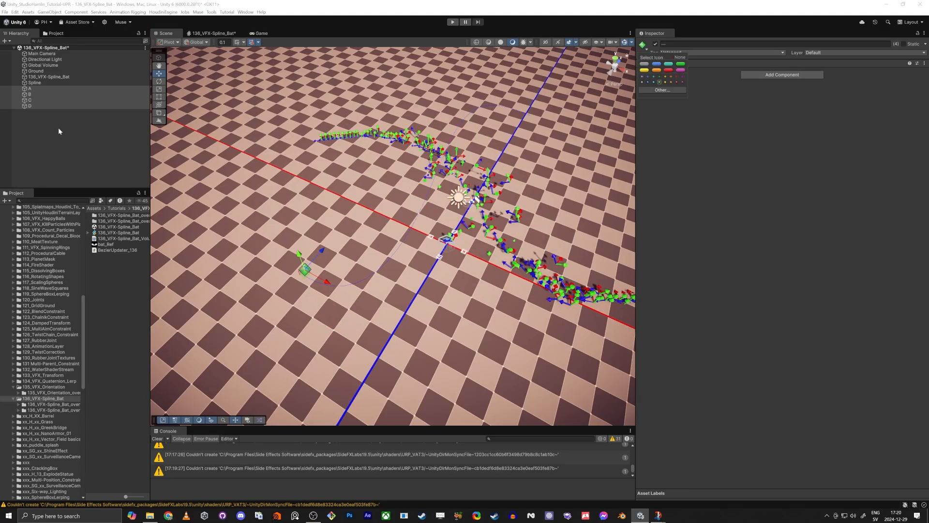
left_click(32, 93)
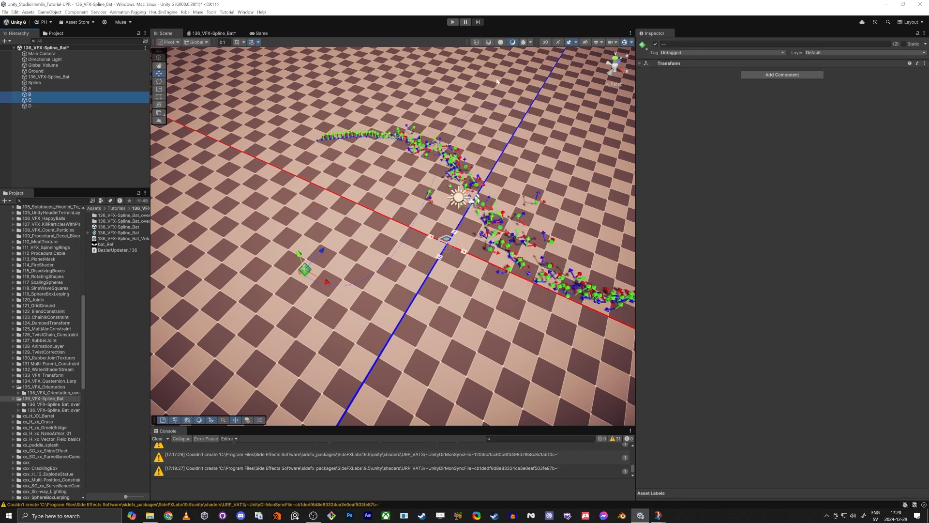
left_click(644, 48)
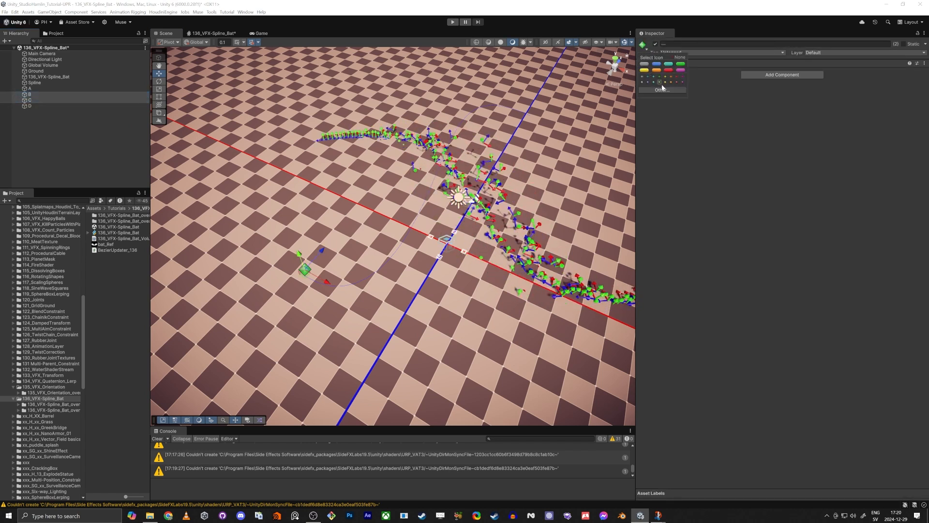
left_click(68, 151)
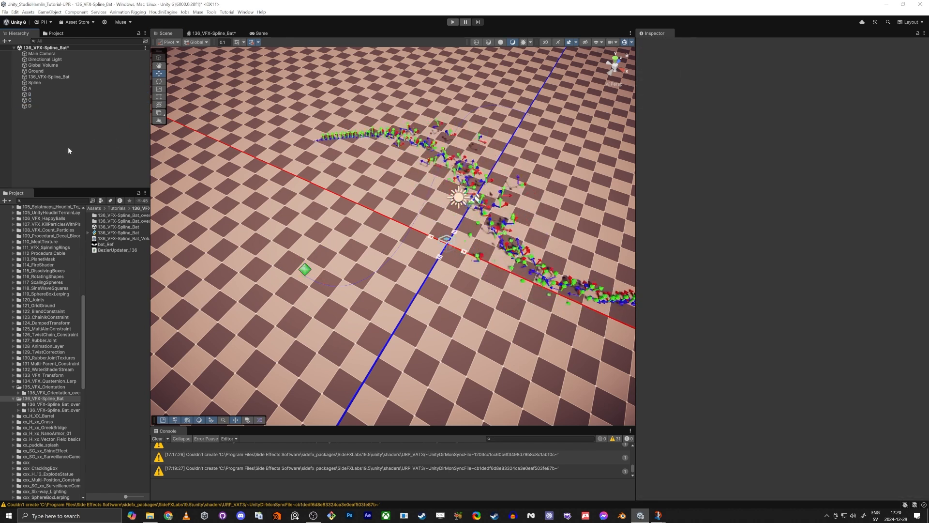
Place A and D at the spline's ends and B and C beside it as tangent points, giving B and C yellow diamond icons.
left_click(30, 90)
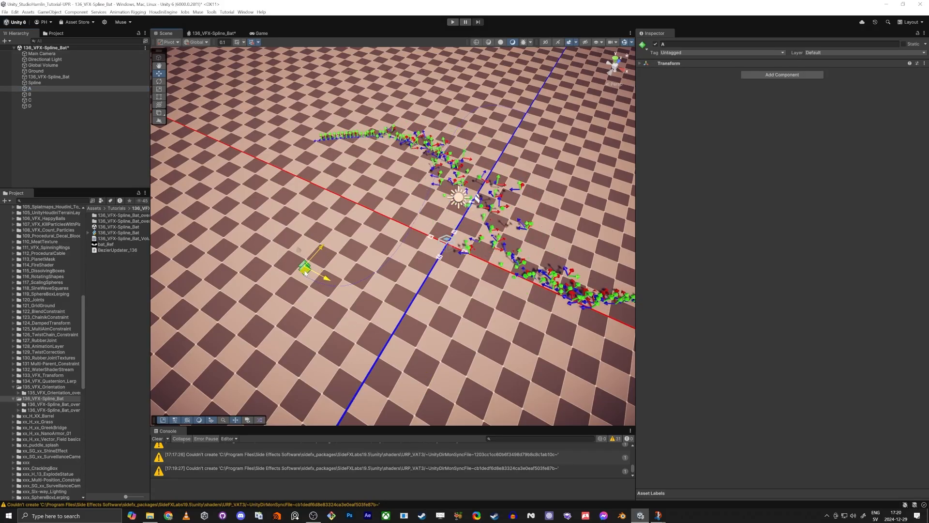
left_click(22, 106)
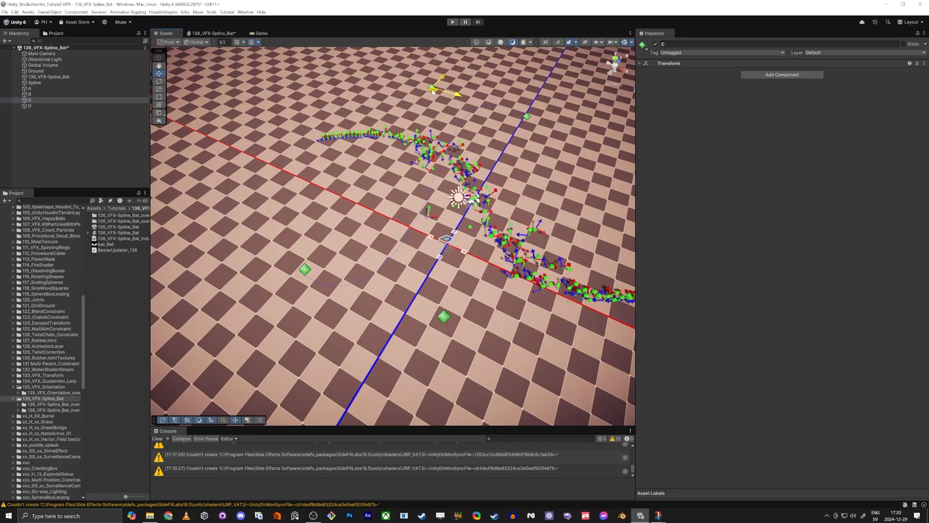
left_click(643, 45)
left_click(666, 82)
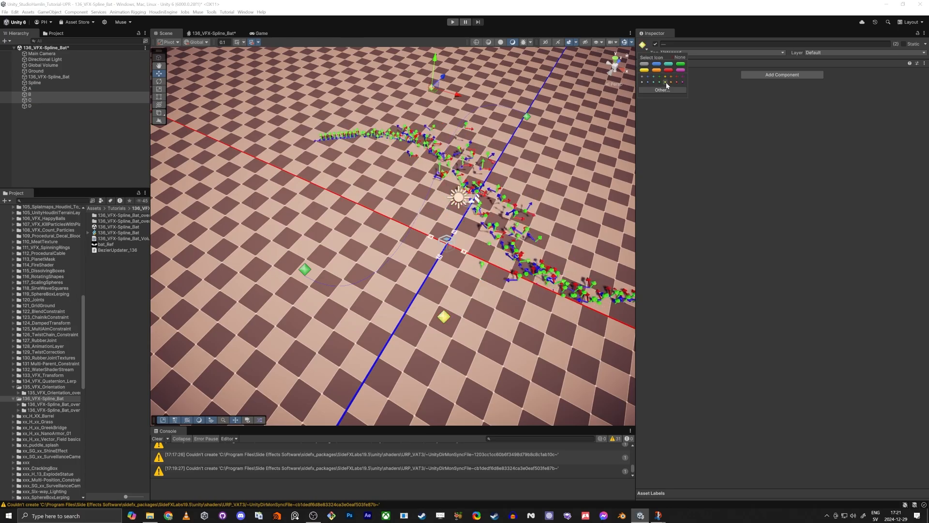
left_click(38, 140)
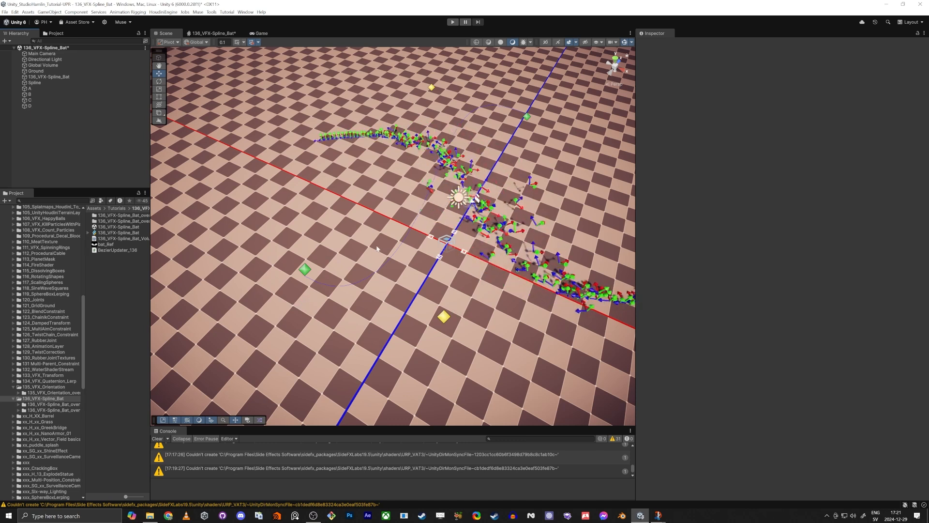
Add a Transform Position binding to the effect's VFX Property Binder with property pos_1 and object A as its target.
left_click(58, 77)
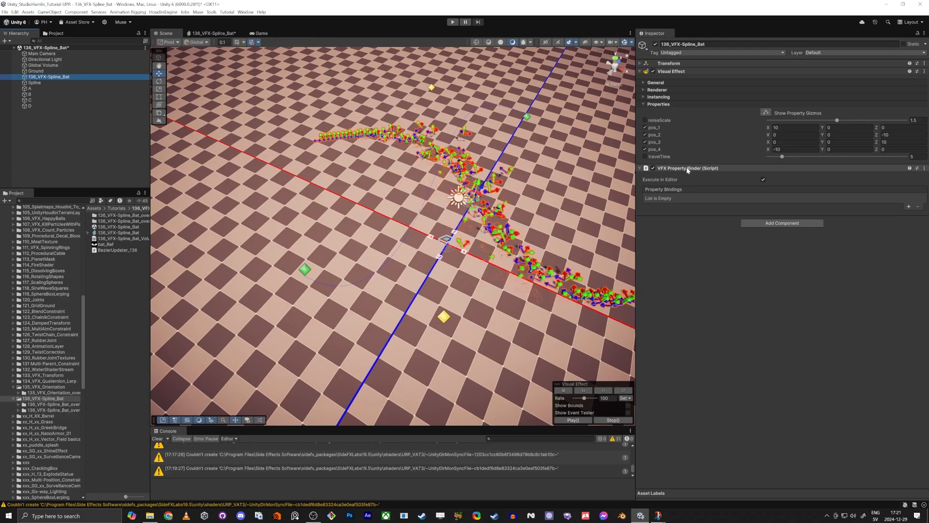
left_click(908, 206)
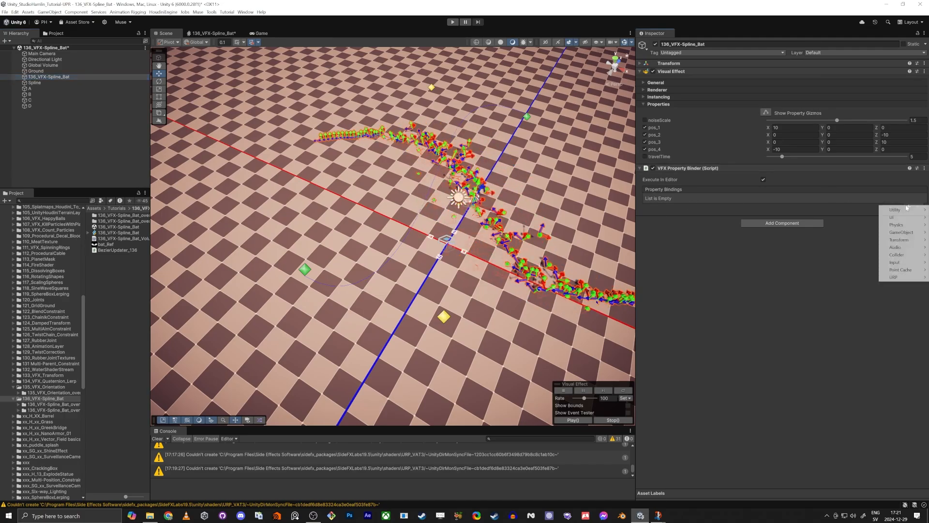
mouse_move(899, 239)
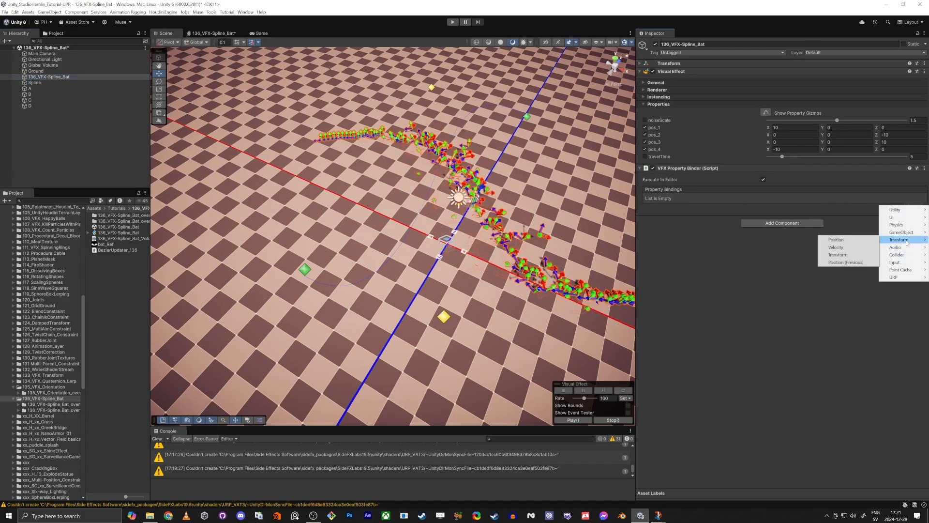
left_click(842, 240)
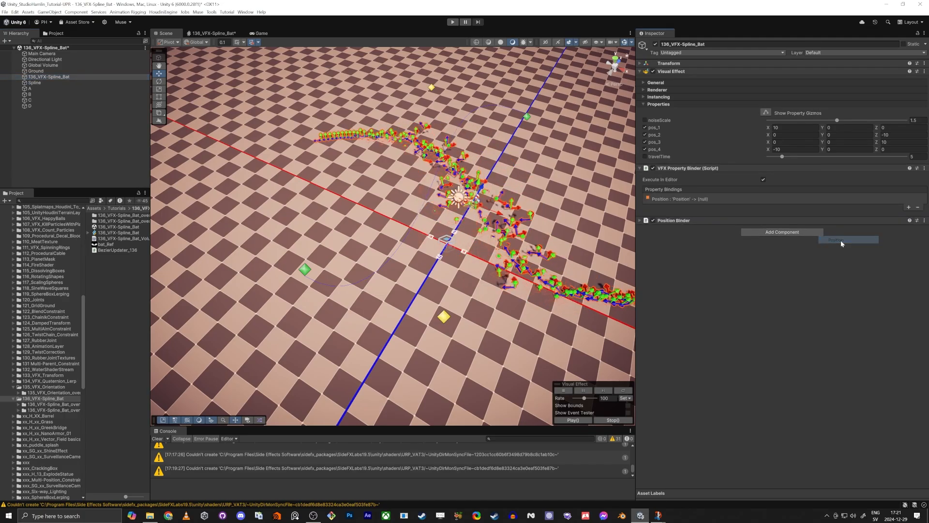
left_click(678, 199)
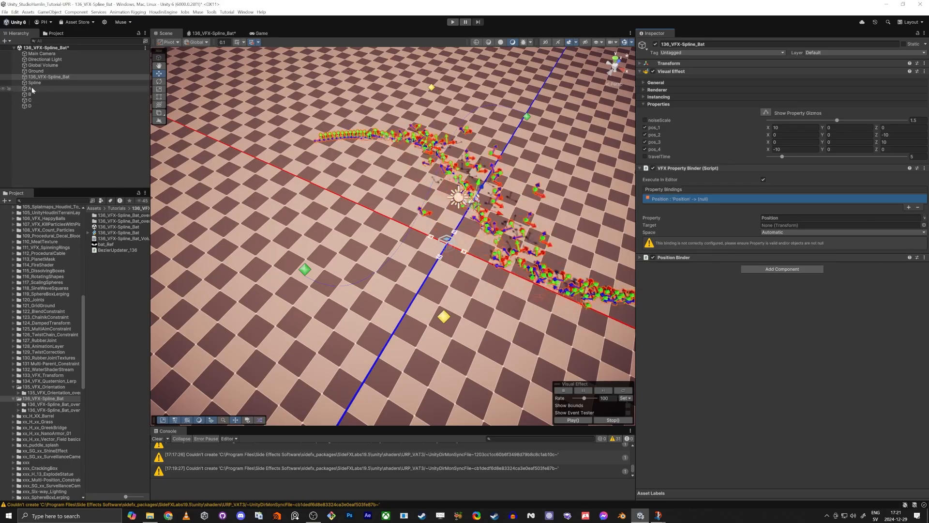
left_click_drag(31, 89, 780, 225)
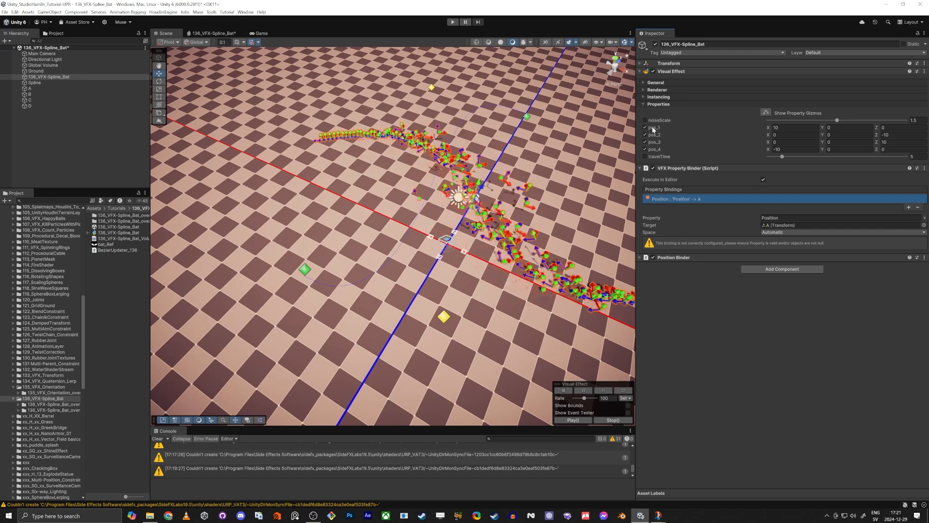
left_click_drag(794, 217, 466, 241)
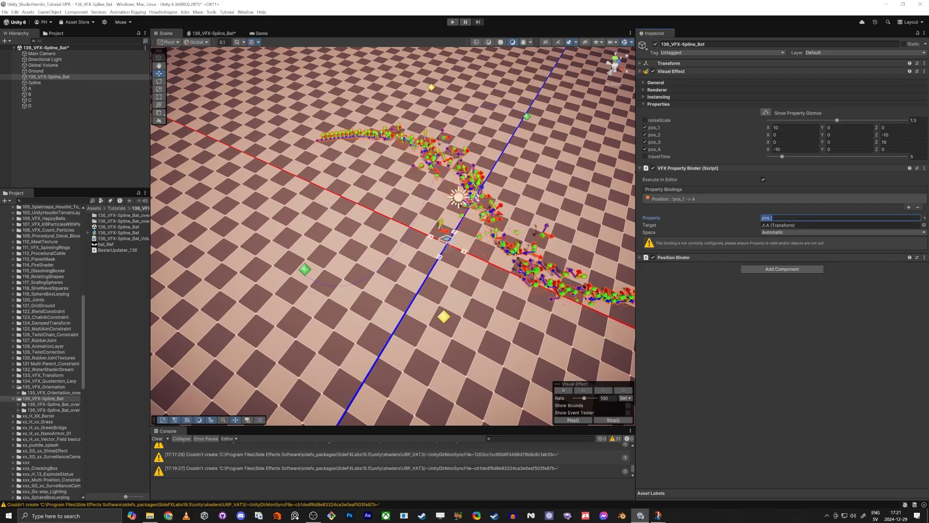
type("pos_1")
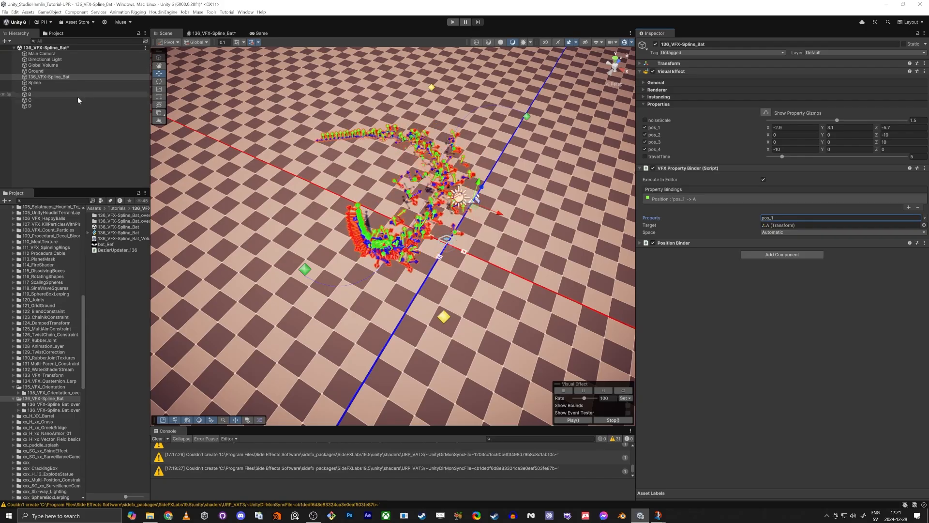
Add three more Transform Position bindings to the effect's VFX Property Binder.
left_click(665, 198)
left_click(909, 209)
mouse_move(895, 240)
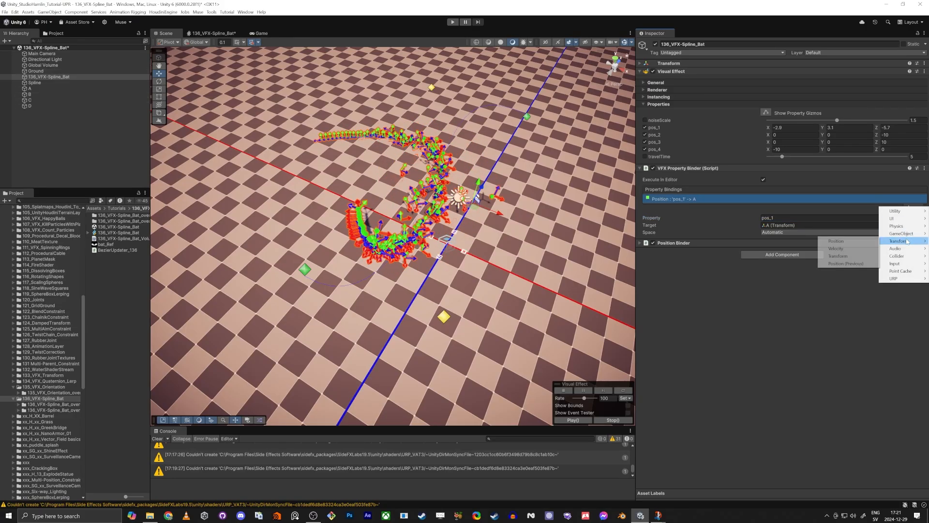
left_click(852, 241)
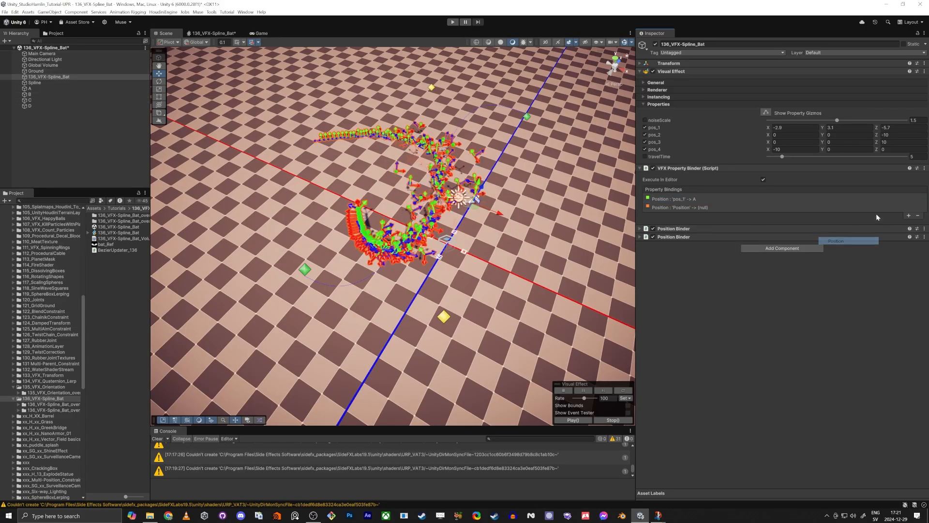
left_click(910, 216)
mouse_move(899, 250)
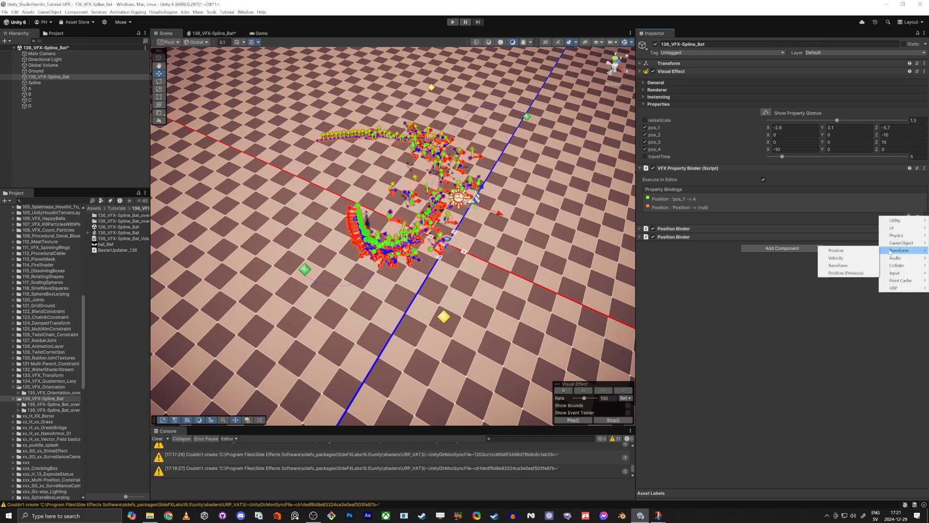
left_click(860, 252)
left_click(909, 224)
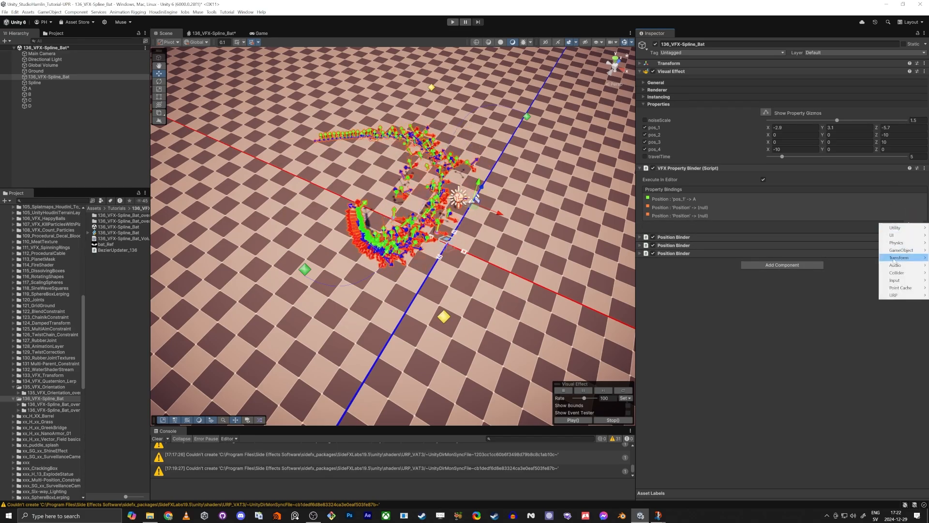
mouse_move(891, 258)
left_click(823, 257)
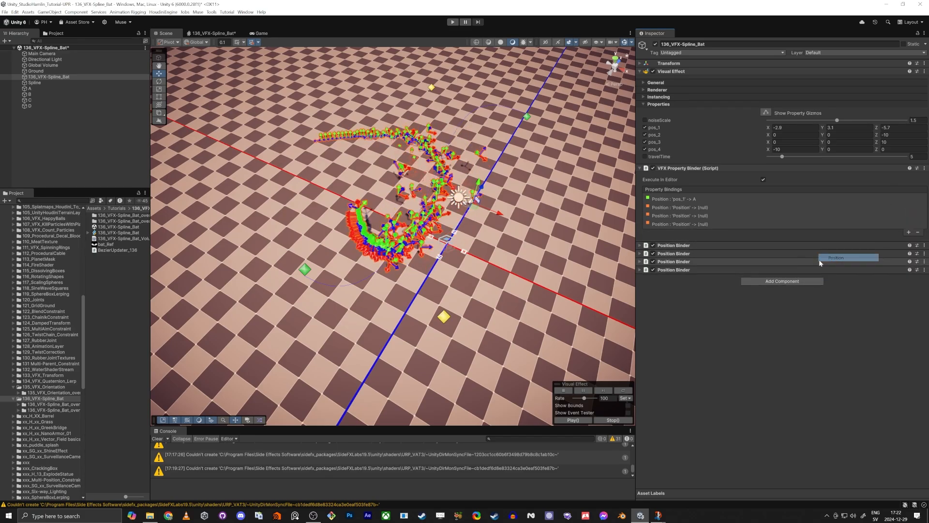
Set the second Position binding's target to object B and its property to pos_2.
left_click(672, 208)
left_click_drag(29, 95, 780, 252)
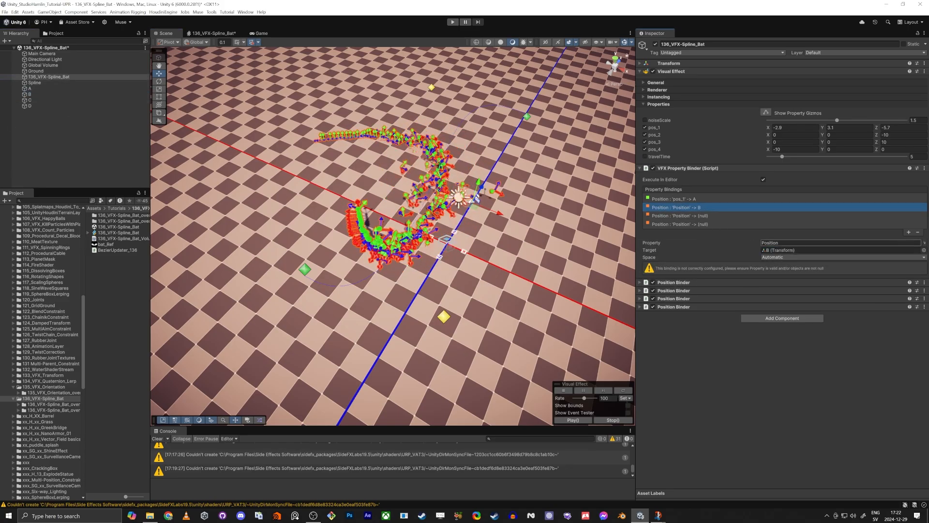
left_click(771, 243)
type("pos_")
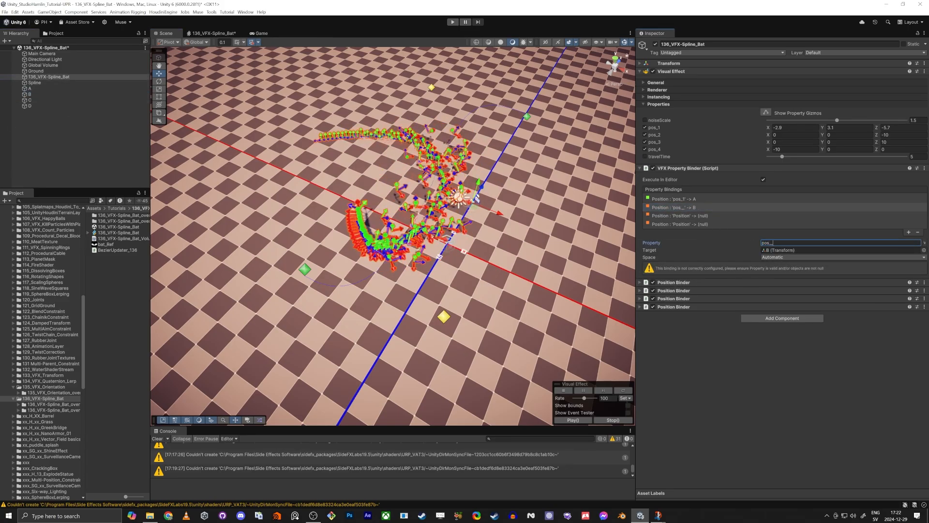
type("2")
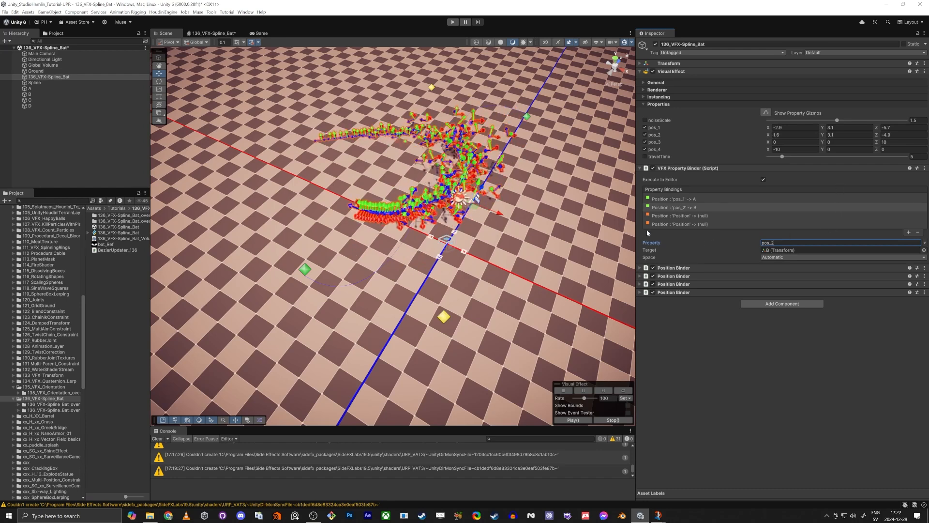
Set the third Position binding's target to object C and its property to pos_3.
left_click(664, 216)
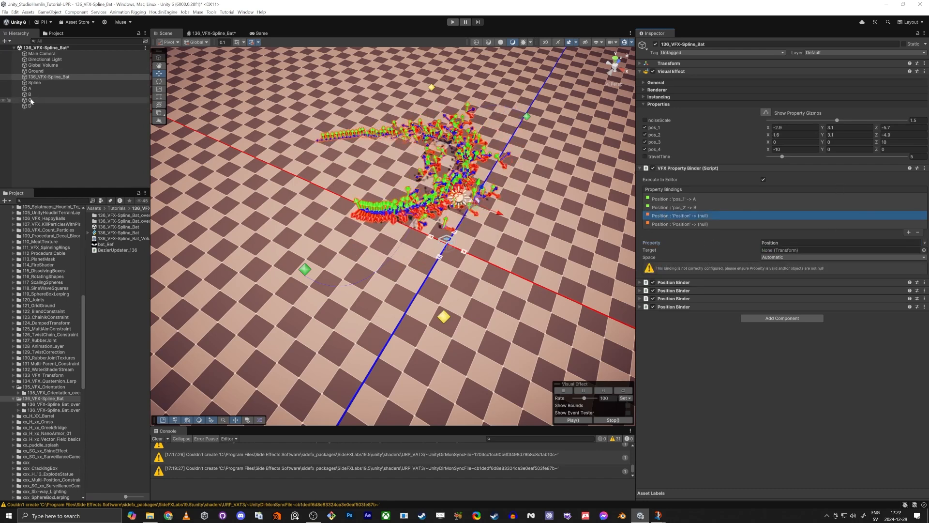
left_click_drag(617, 278, 775, 250)
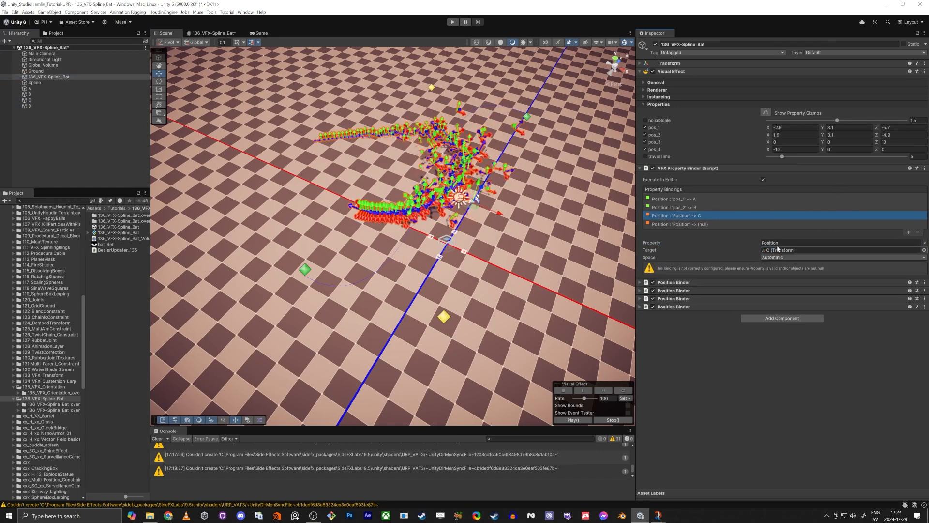
left_click(770, 242)
type("pos_3")
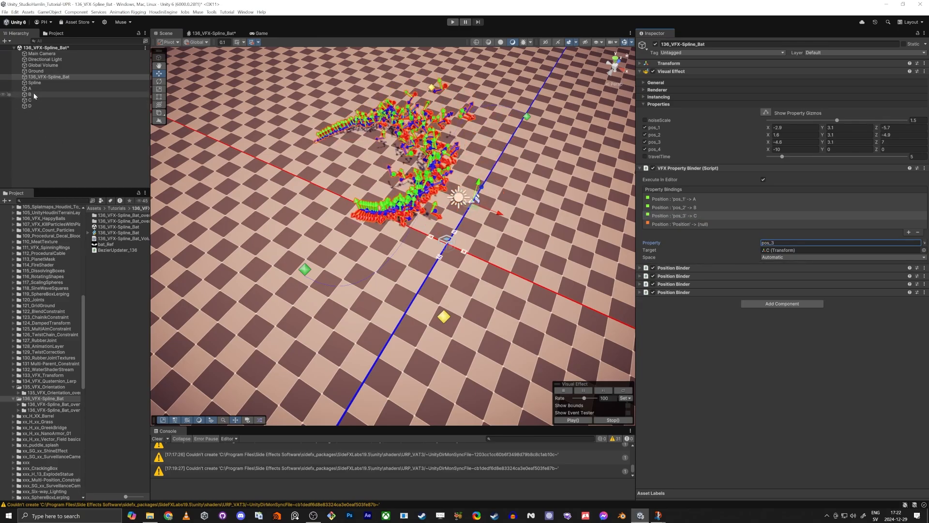
Set the fourth Position binding's target to object D and its property to pos_3.
left_click(707, 225)
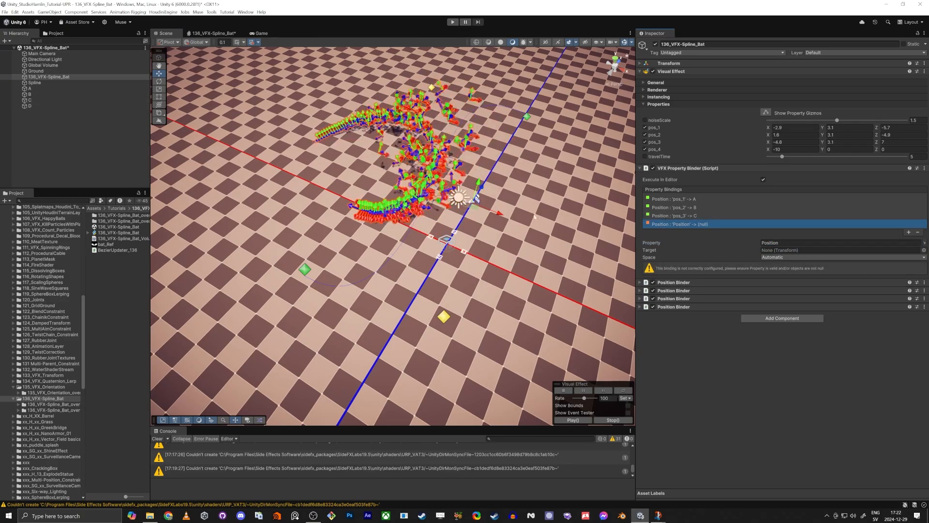
left_click_drag(23, 109, 784, 251)
left_click(784, 243)
type("pos_")
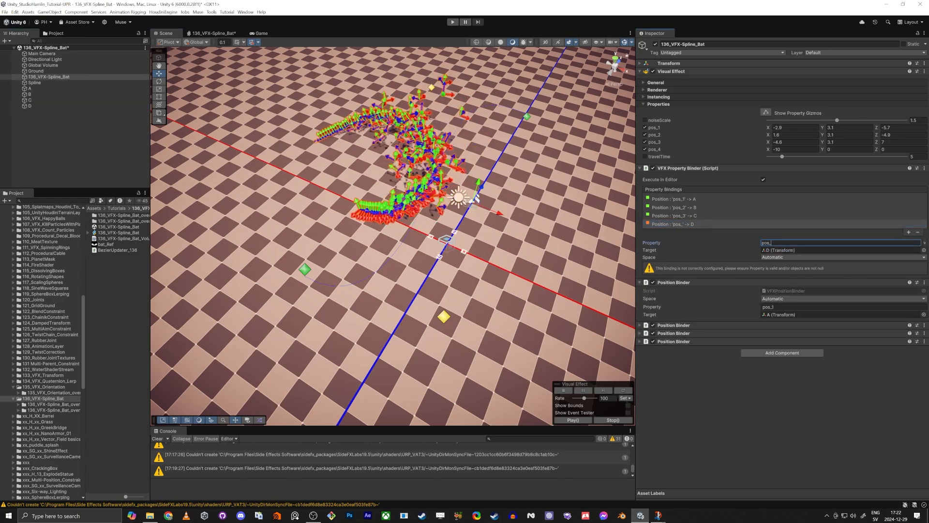
type("3")
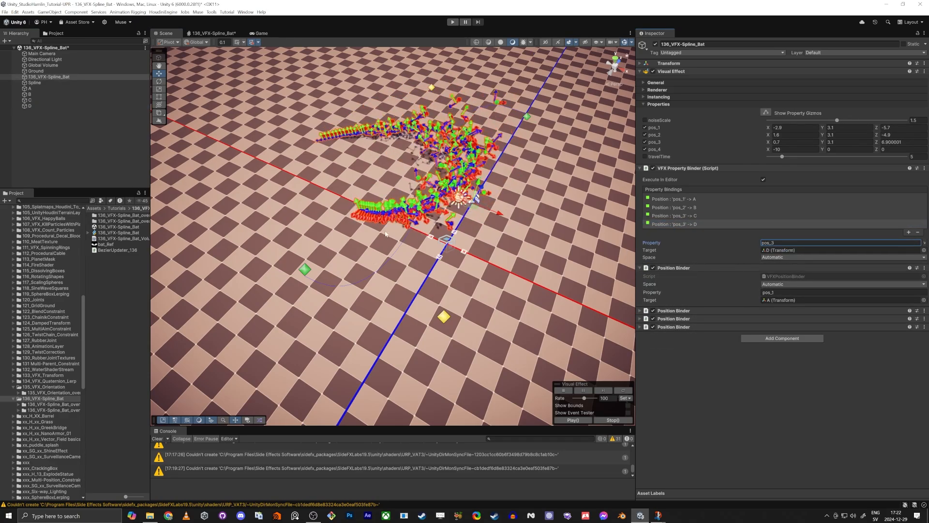
Examine the particle path relative to object A and review the effect's four Position Binder components.
left_click_drag(386, 234, 457, 250, "alt")
left_click(67, 88)
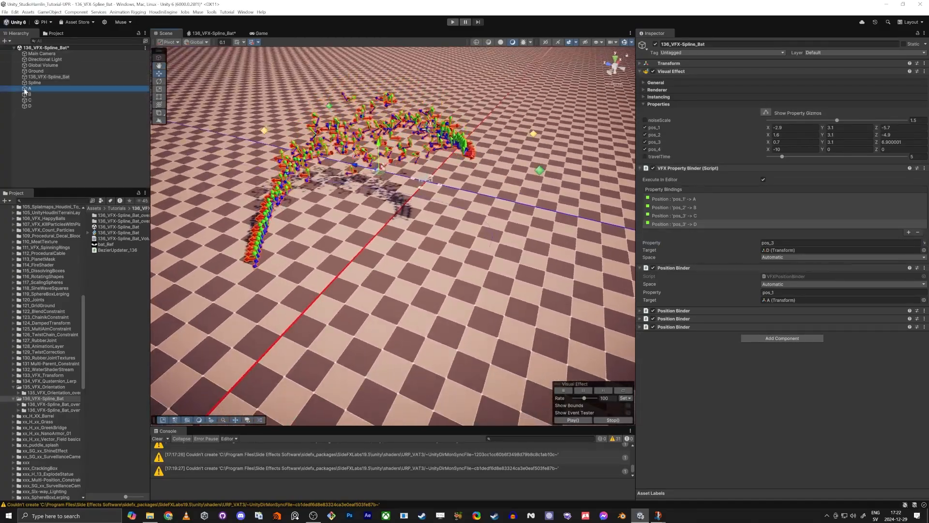
left_click_drag(486, 218, 421, 272, "alt")
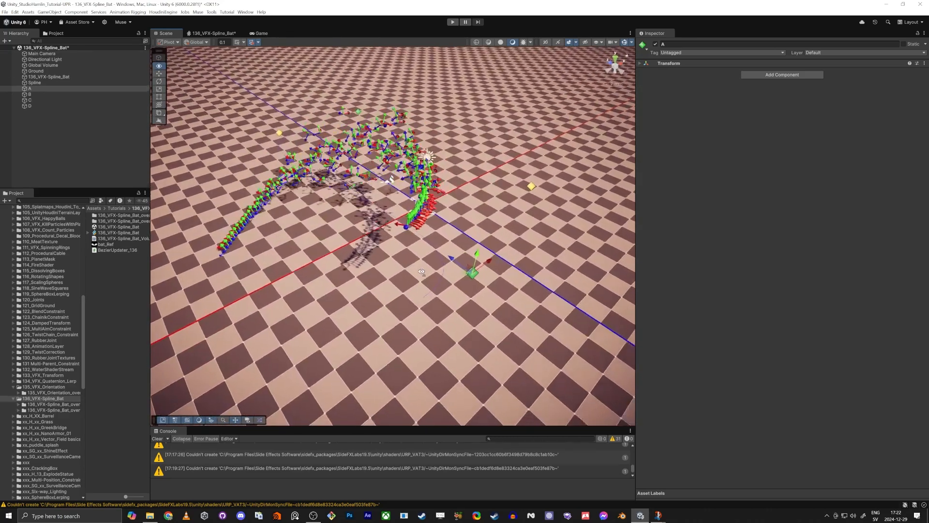
left_click(49, 77)
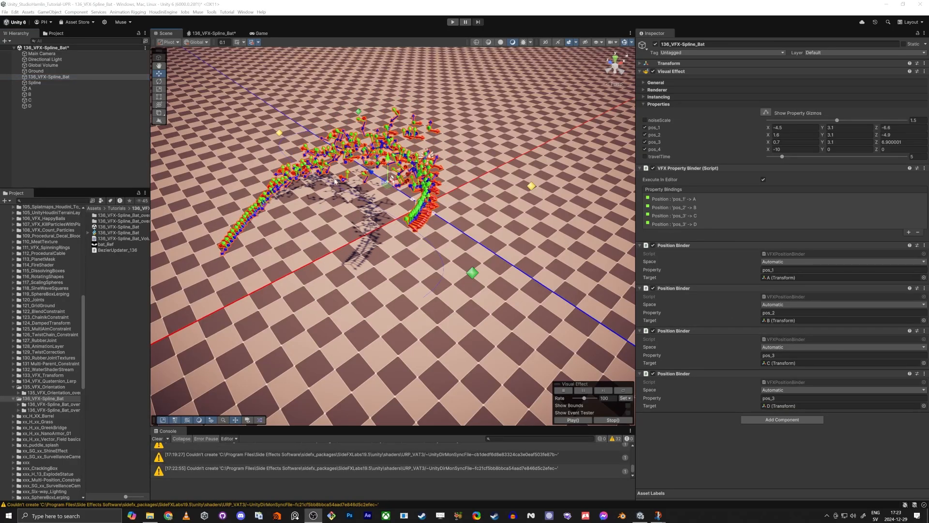
left_click(39, 139)
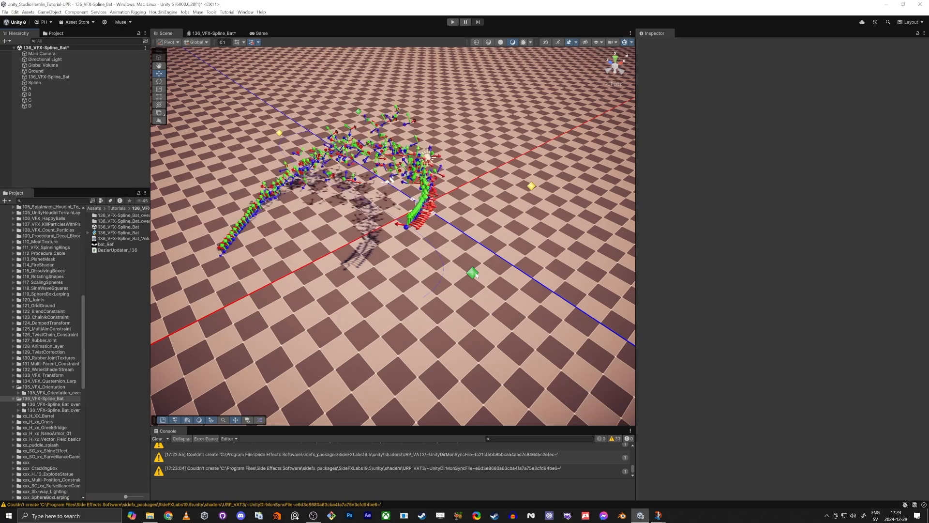
Move objects A and B in the scene to test how the particle path follows them.
left_click(30, 89)
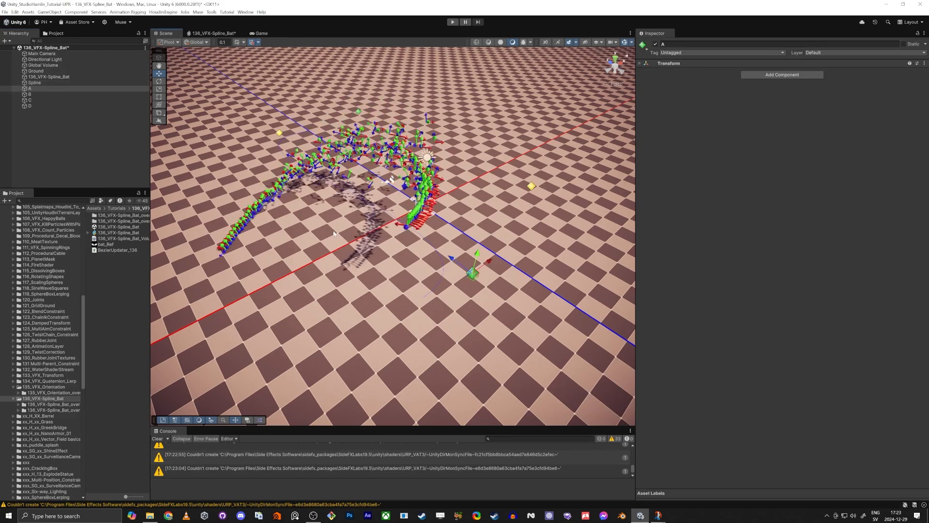
left_click_drag(472, 280, 531, 286)
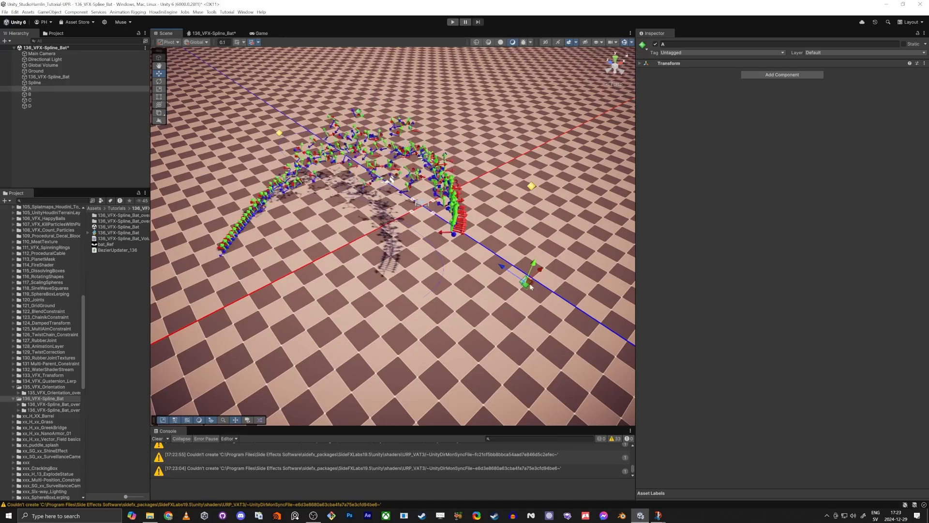
left_click(531, 187)
left_click_drag(531, 191, 562, 188)
mouse_move(485, 217)
right_mouse_down()
mouse_move(479, 200)
mouse_move(503, 222)
mouse_move(497, 217)
right_mouse_up()
Examine the pos_1 to pos_4 connections and the coordinate space of the Sample Bezier inputs in the VFX graph.
left_click(211, 33)
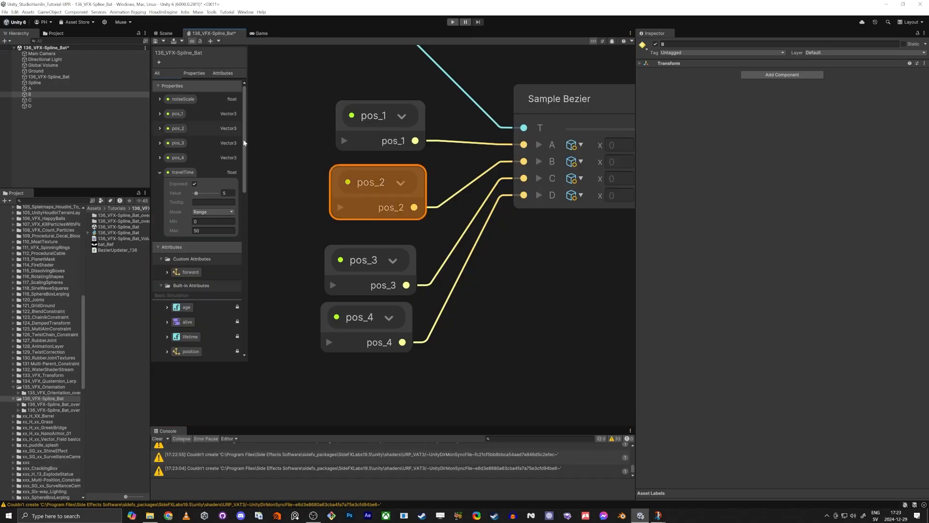
scroll(288, 187, "down", 5)
scroll(468, 288, "down", 2)
scroll(350, 169, "up", 8)
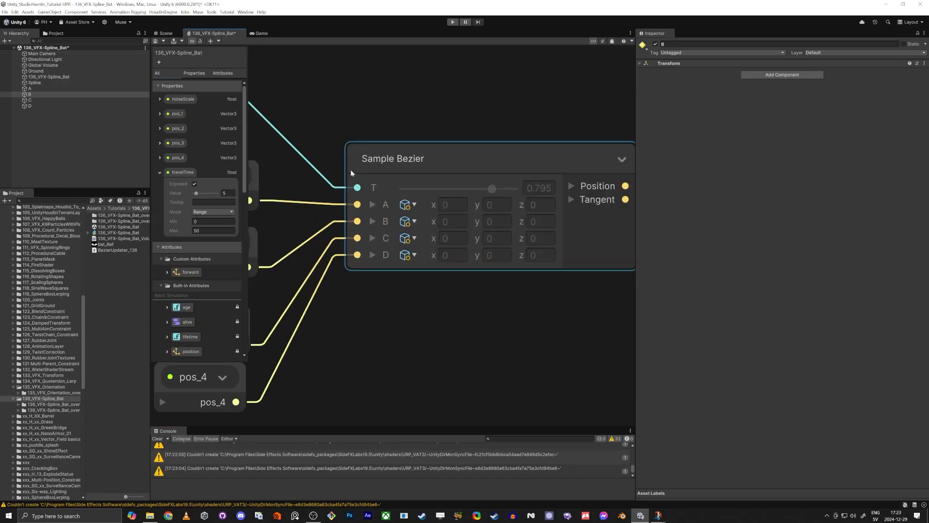
scroll(435, 300, "down", 2)
left_click(397, 177)
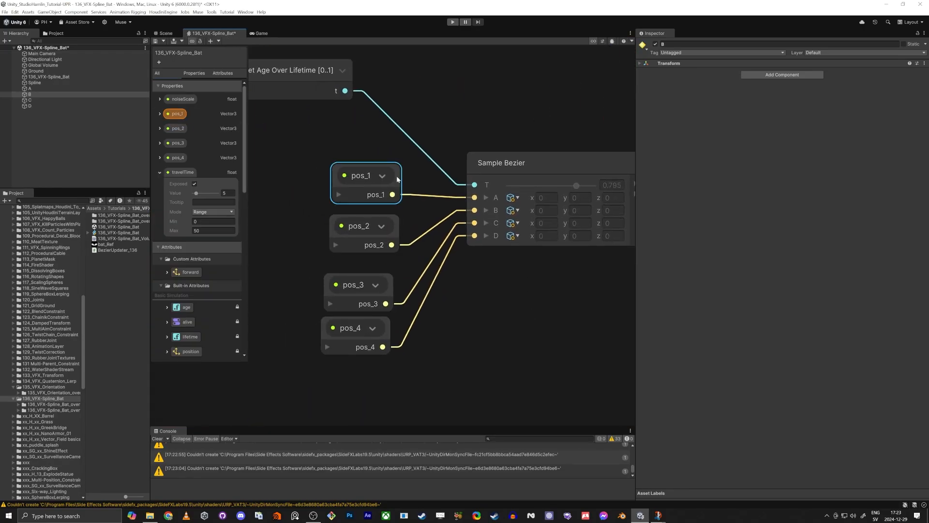
left_click(470, 198)
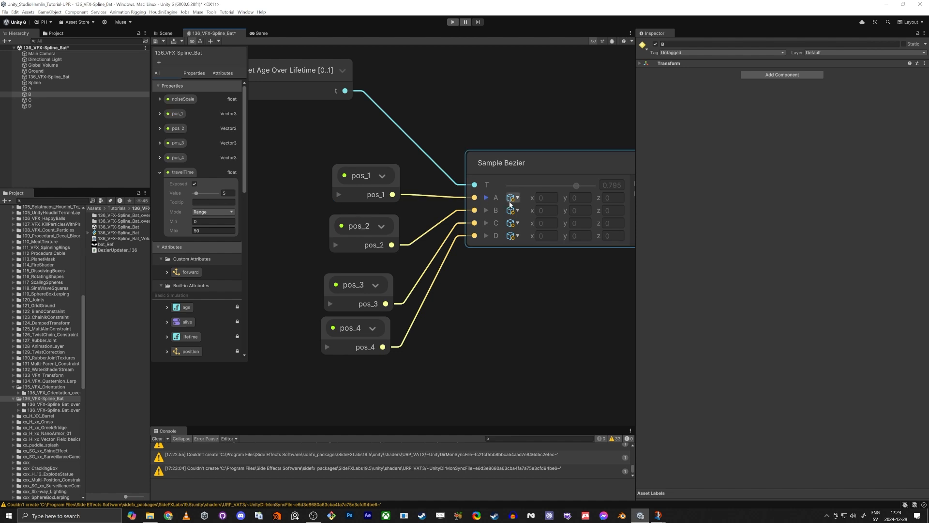
left_click(49, 88)
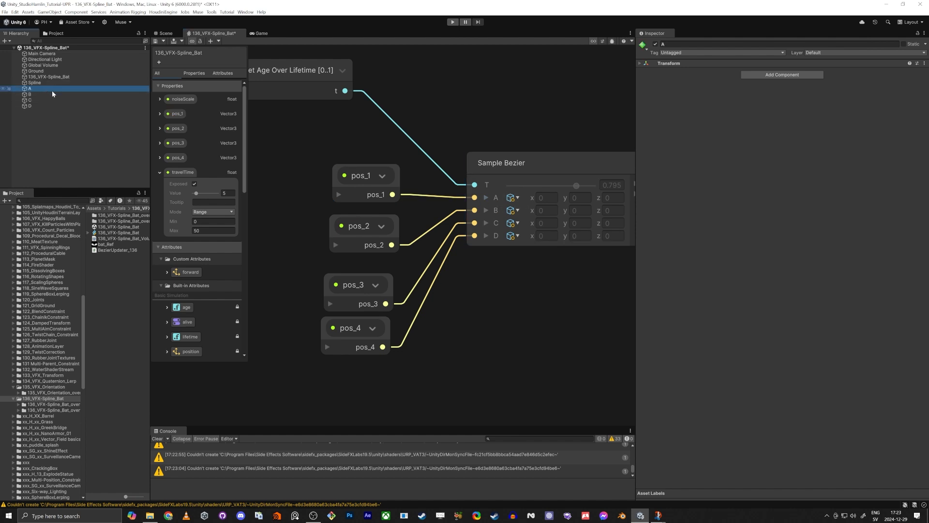
Set the Sample Bezier node's A, B, C and D inputs to World space, save the graph and return to the scene.
middle_click_drag(531, 343, 506, 338)
left_click(488, 192)
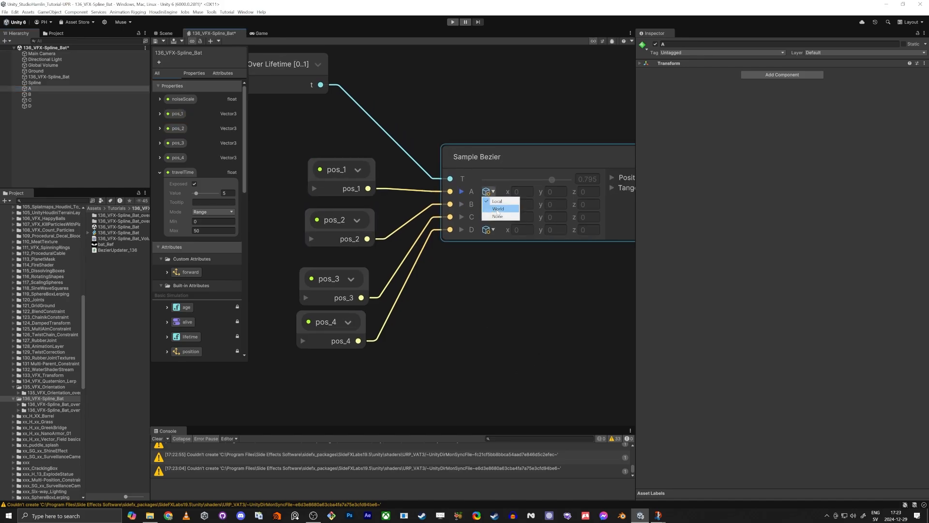
left_click(498, 211)
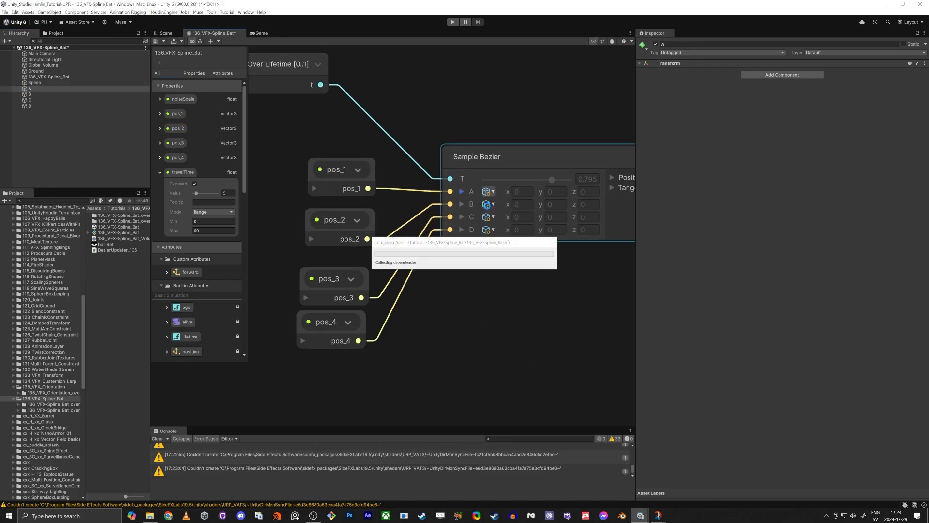
left_click(488, 206)
left_click(488, 222)
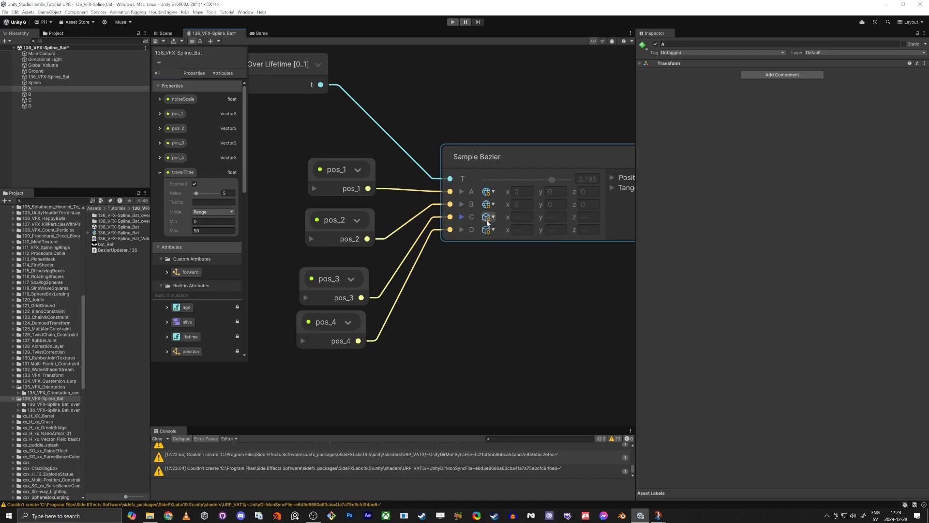
left_click(488, 221)
left_click(498, 234)
left_click(488, 230)
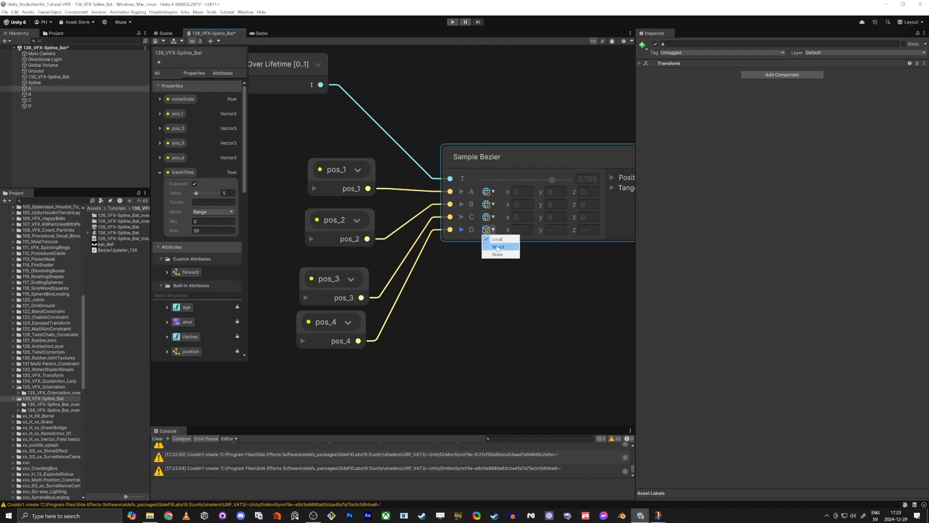
left_click(498, 247)
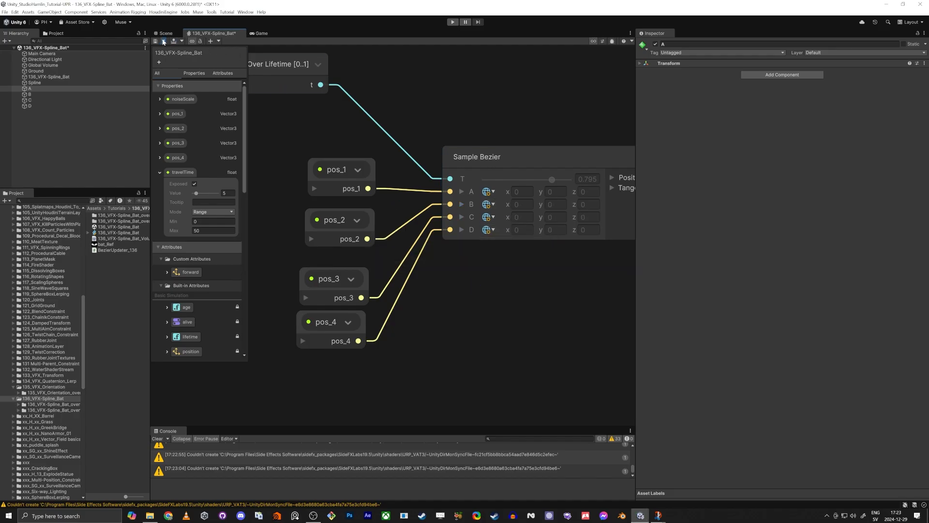
left_click(163, 33)
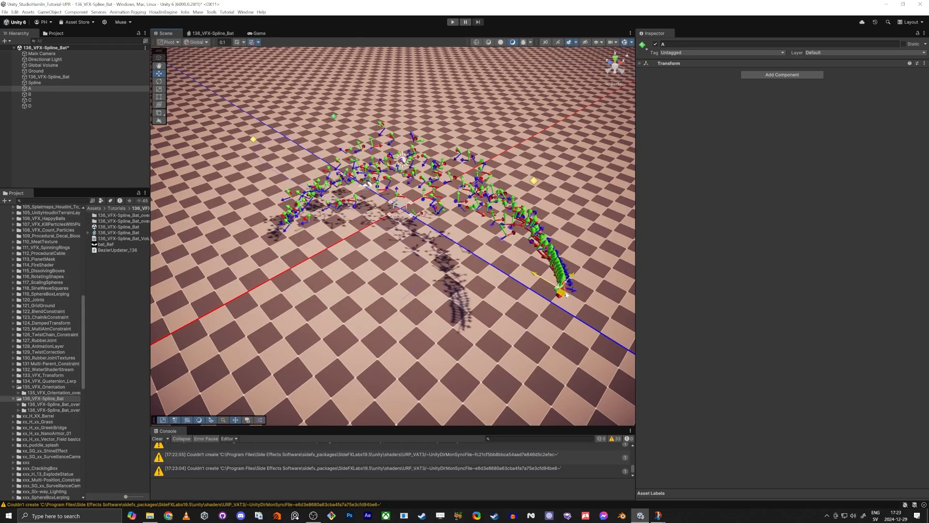
Move tangent object B and end object D in the scene and check how the particle path responds from several sides.
left_click(536, 181)
left_click_drag(541, 181, 494, 245)
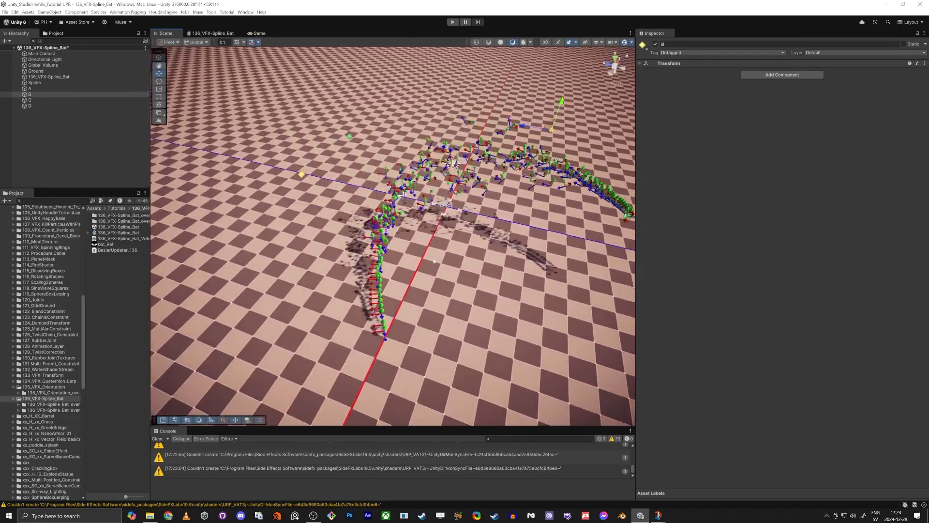
left_click(351, 138)
left_click_drag(354, 144, 342, 160)
left_click(217, 34)
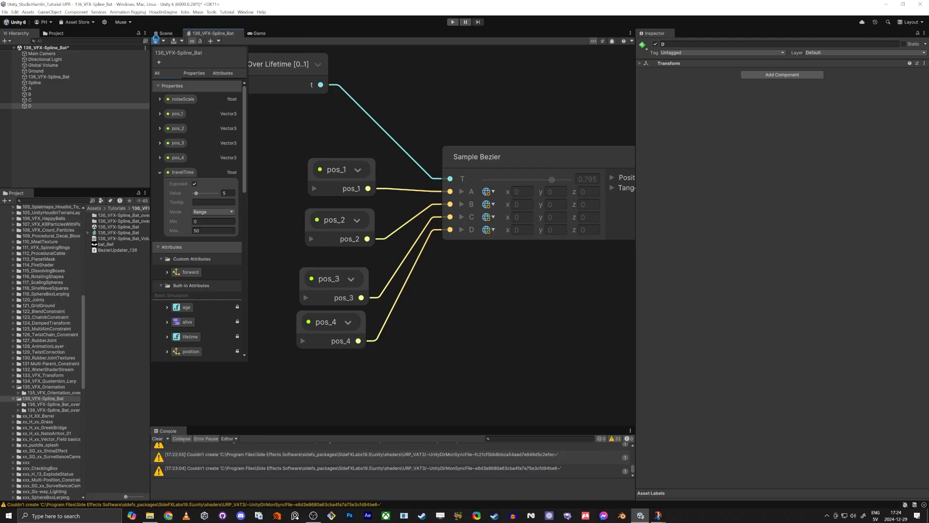
left_click(167, 33)
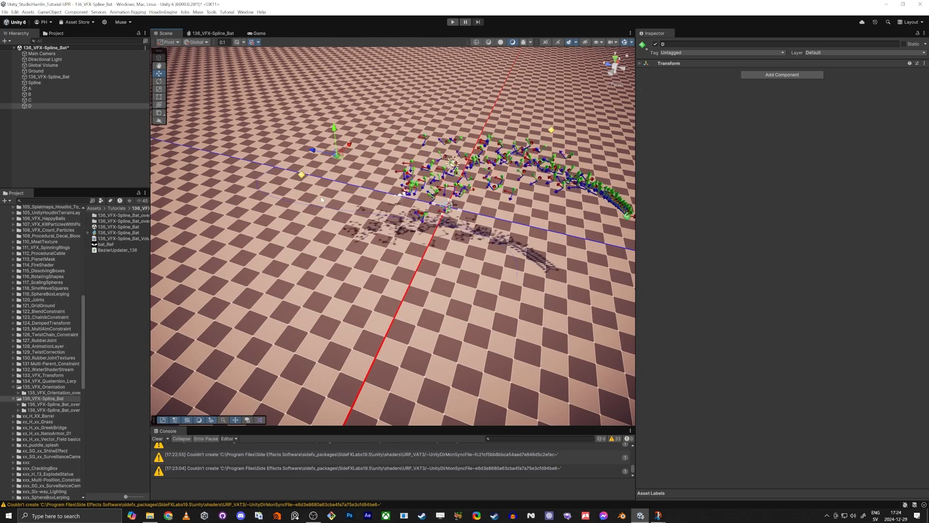
left_click_drag(329, 199, 436, 260, "alt")
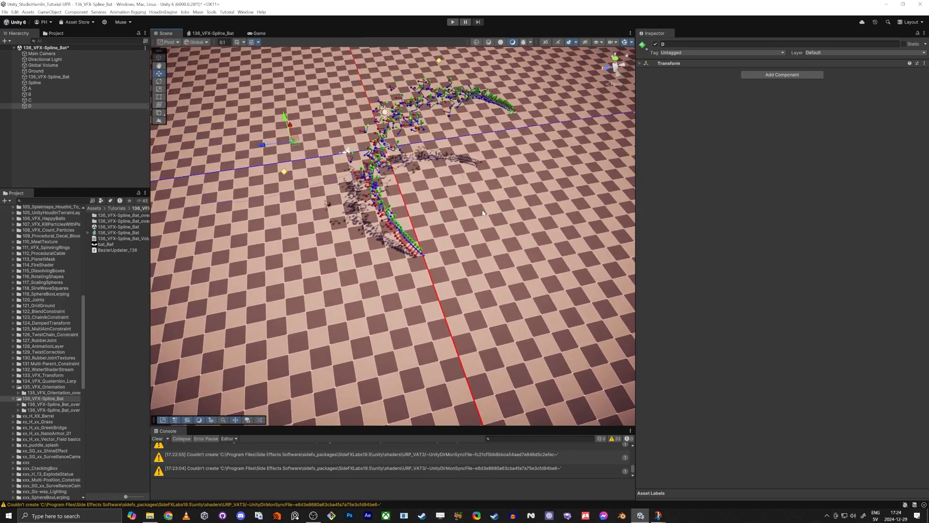
Set the property of the Position Binder targeting D to pos_4 on the 136_VFX-Spline_Bat object.
left_click(346, 151)
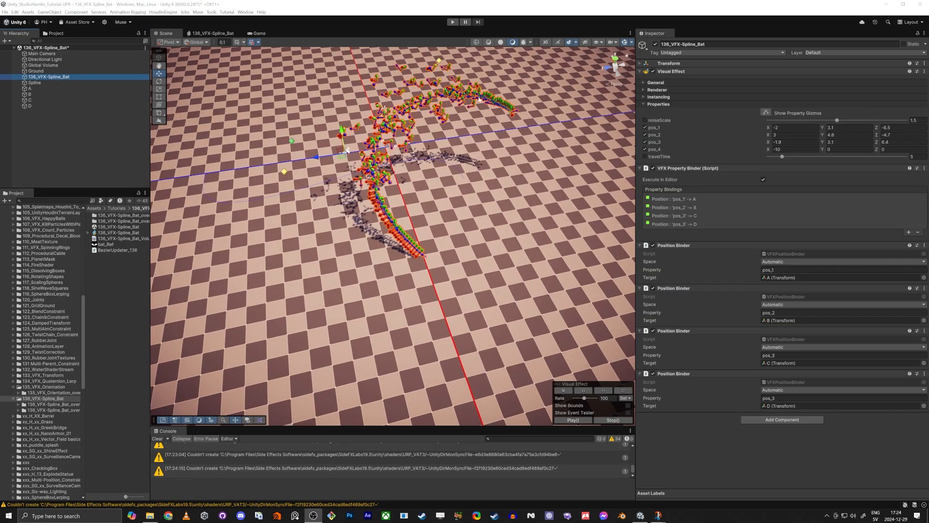
left_click(411, 137)
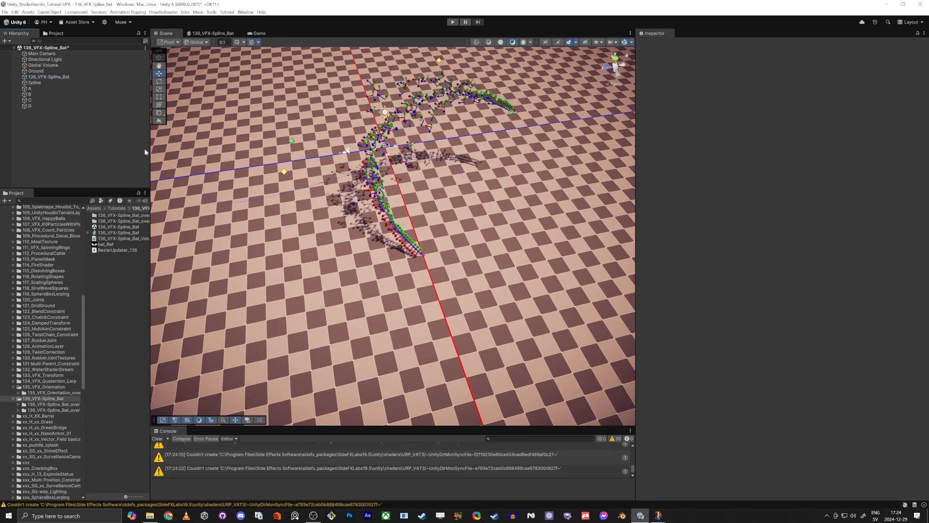
left_click(47, 77)
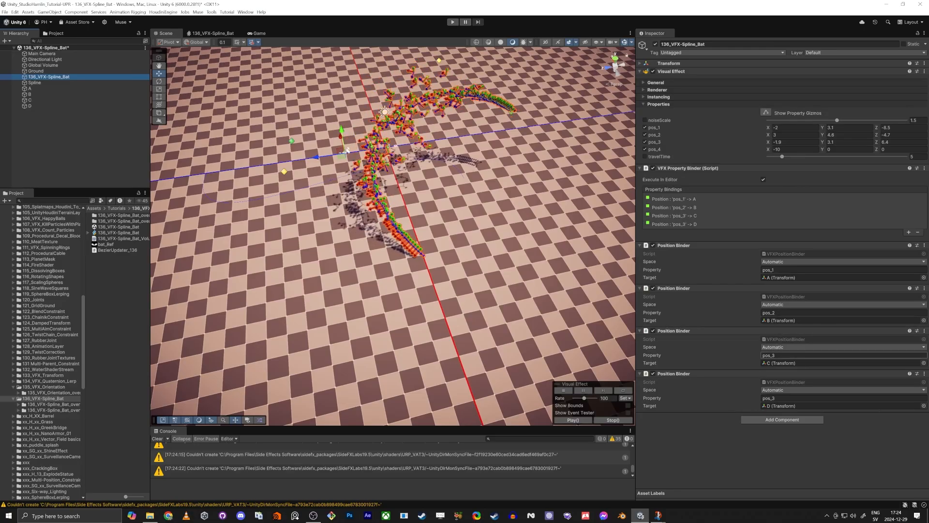
left_click(810, 397)
key("Right")
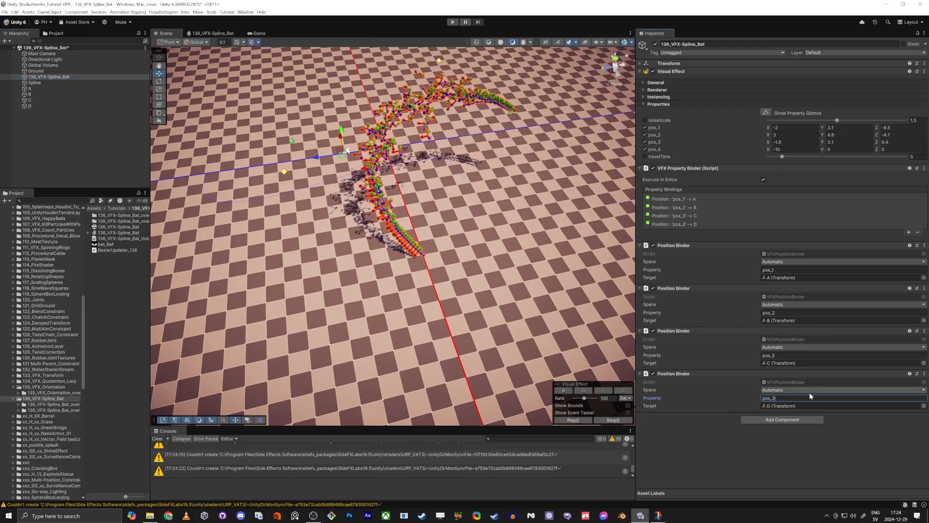
Move object C away from the particle path in the scene and check how the curve bends from several angles.
left_click(284, 172)
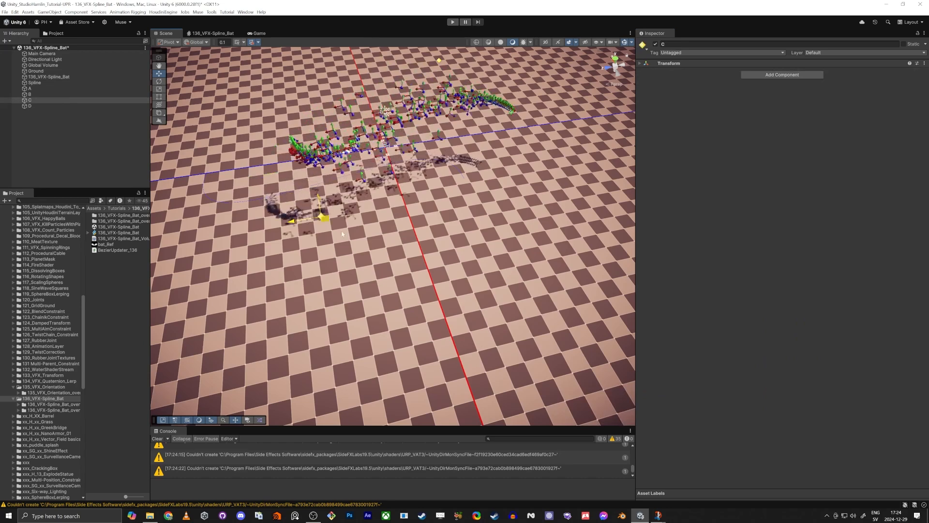
left_click_drag(324, 218, 349, 273)
right_click_drag(364, 272, 400, 228)
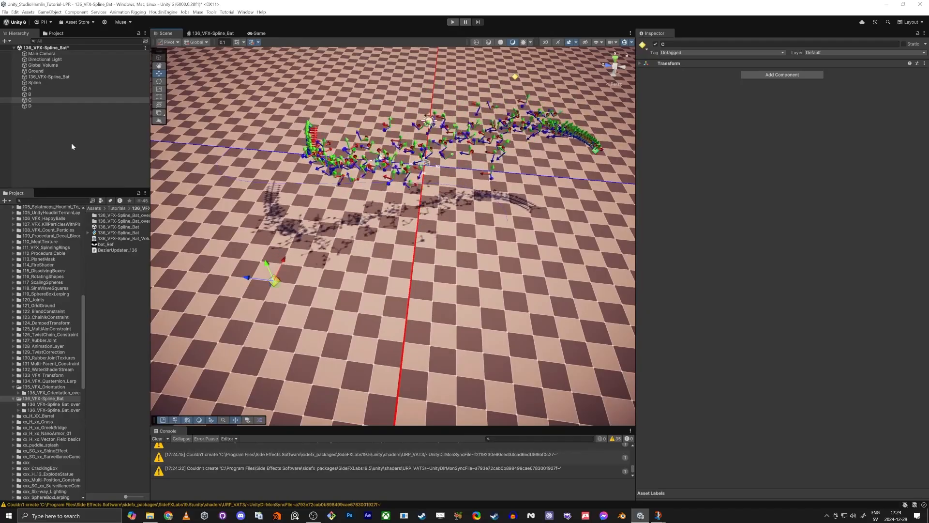
left_click_drag(300, 217, 347, 163, "alt")
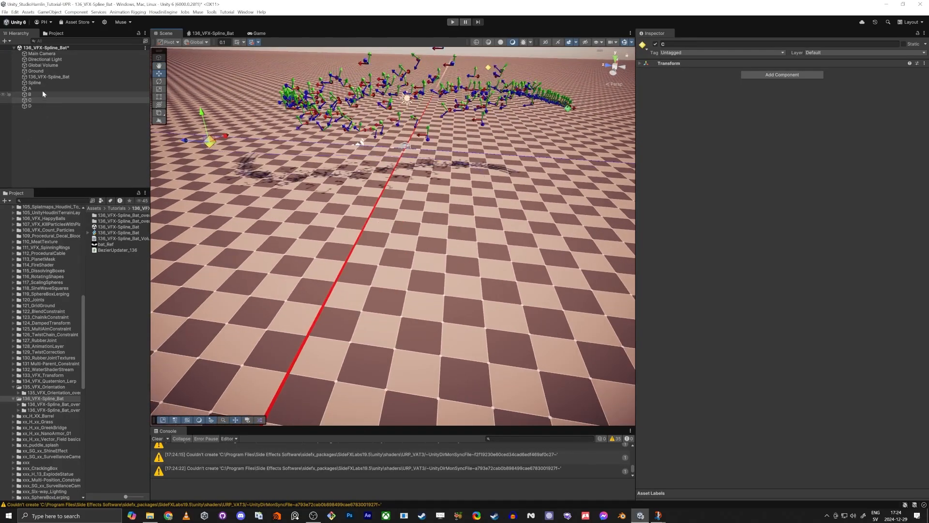
Run the scene briefly in Play mode with 136_VFX-Spline_Bat selected to clear the separate Position Binder components from its inspector.
left_click(38, 89)
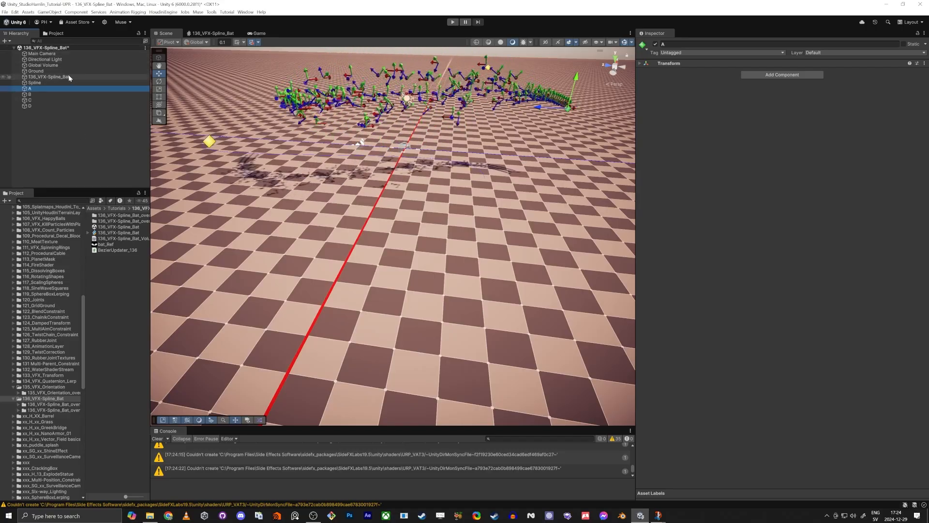
left_click(49, 77)
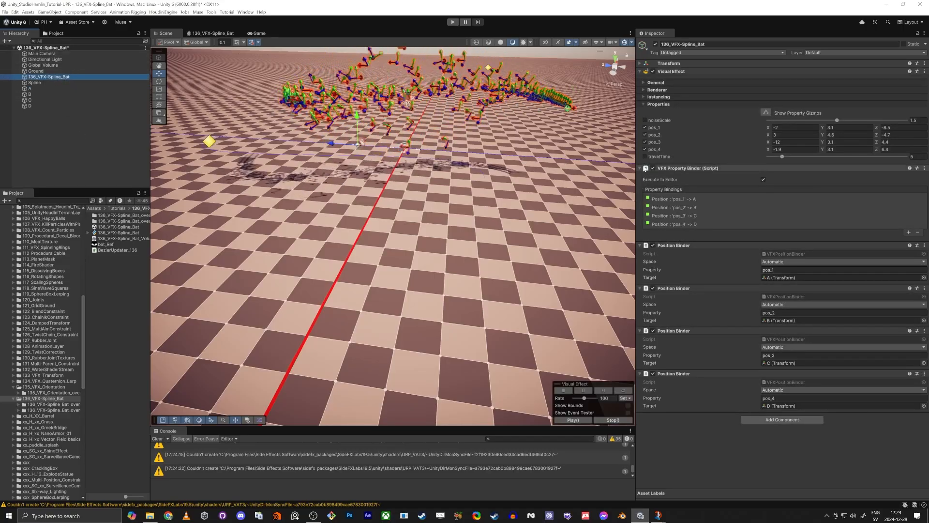
left_click(641, 169)
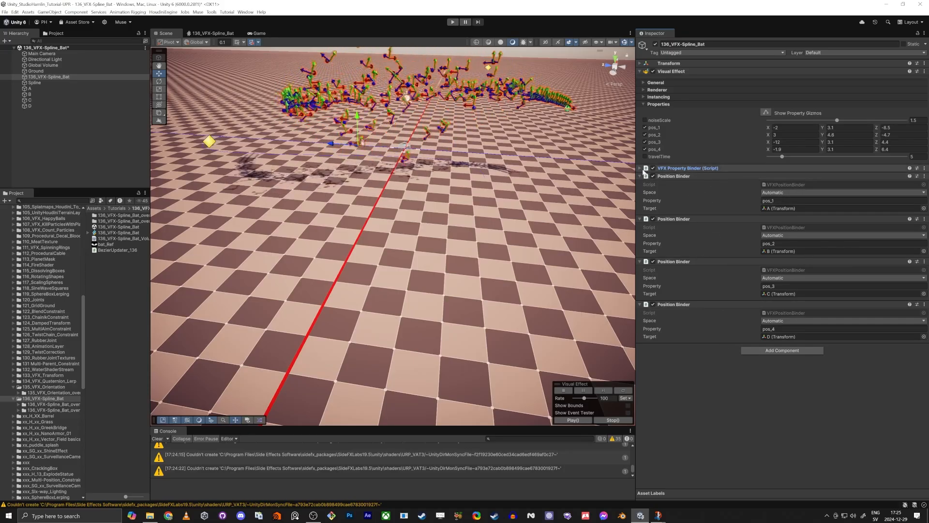
left_click(640, 168)
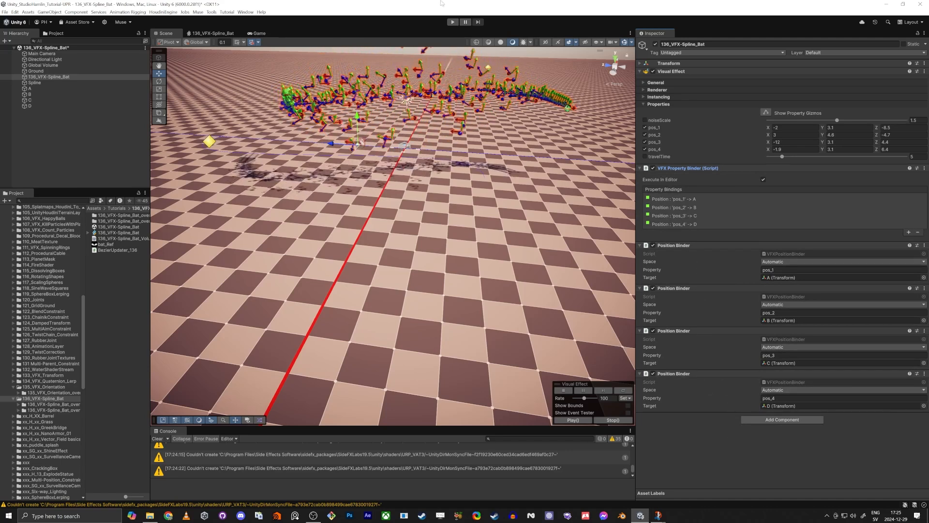
left_click(453, 22)
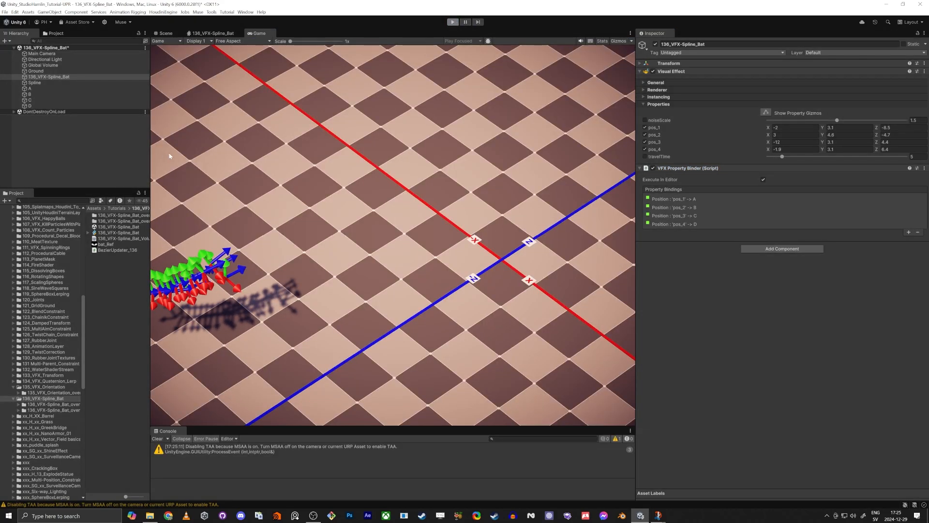
key("ctrl+p")
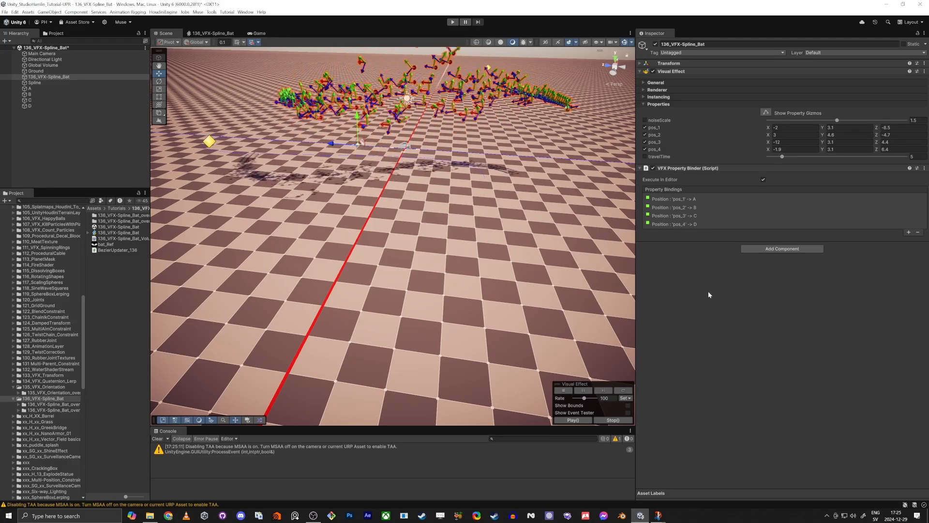
Inspect the pos_4 to D binding and the particle path in the scene, then collapse the VFX Property Binder.
left_click(680, 224)
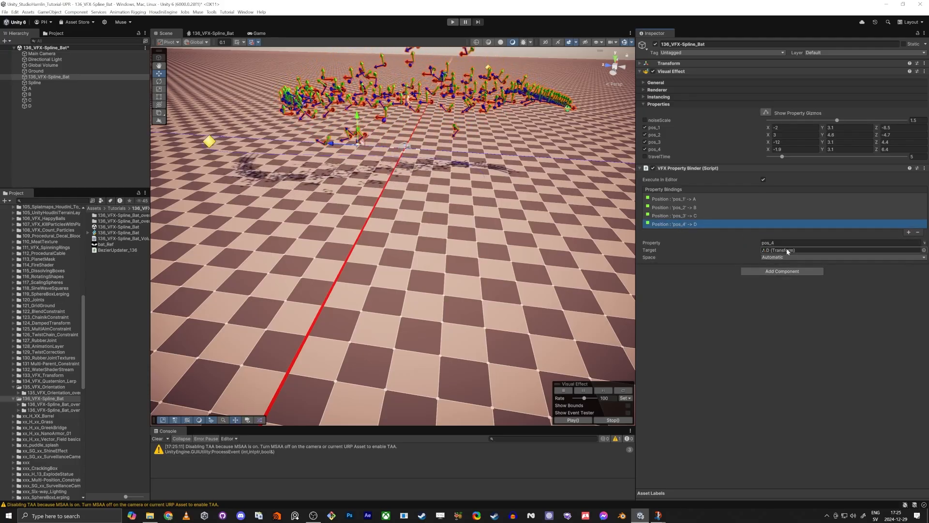
middle_click_drag(288, 235, 247, 296)
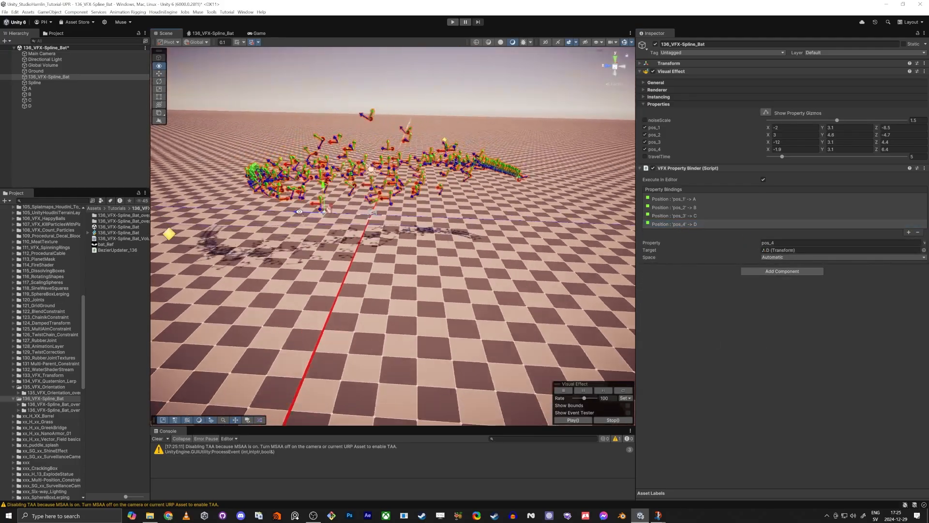
left_click_drag(247, 296, 334, 283, "alt")
middle_click_drag(334, 284, 358, 232)
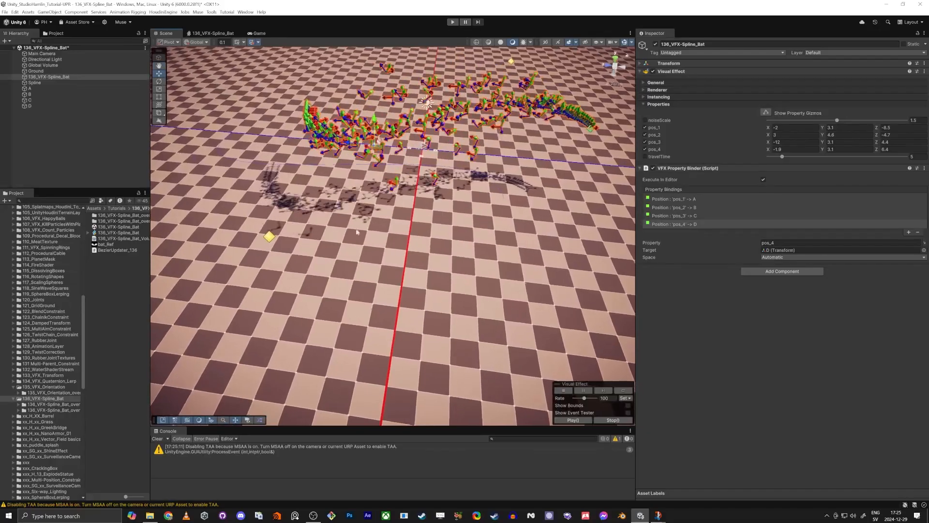
left_click(668, 168)
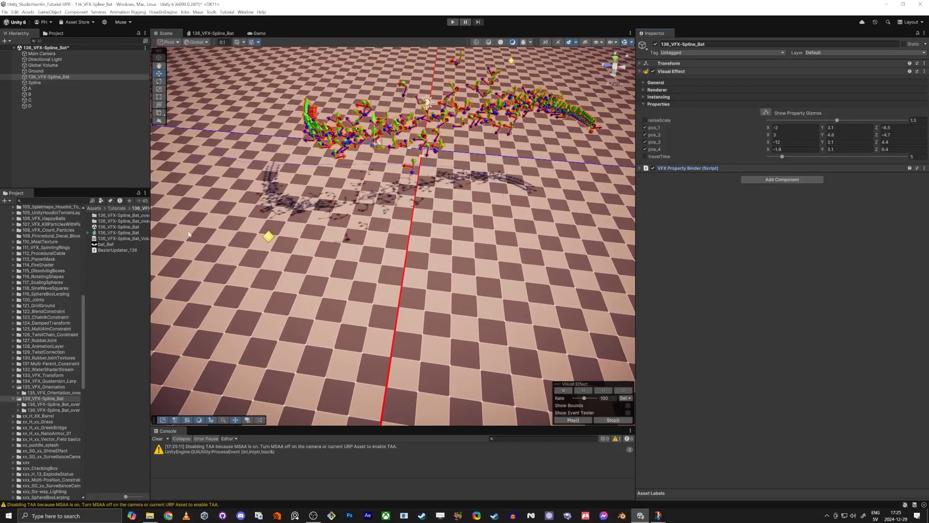
Add the BezierUpdater_136 script to 136_VFX-Spline_Bat and assign Spline as its Spline Container.
left_click(107, 250)
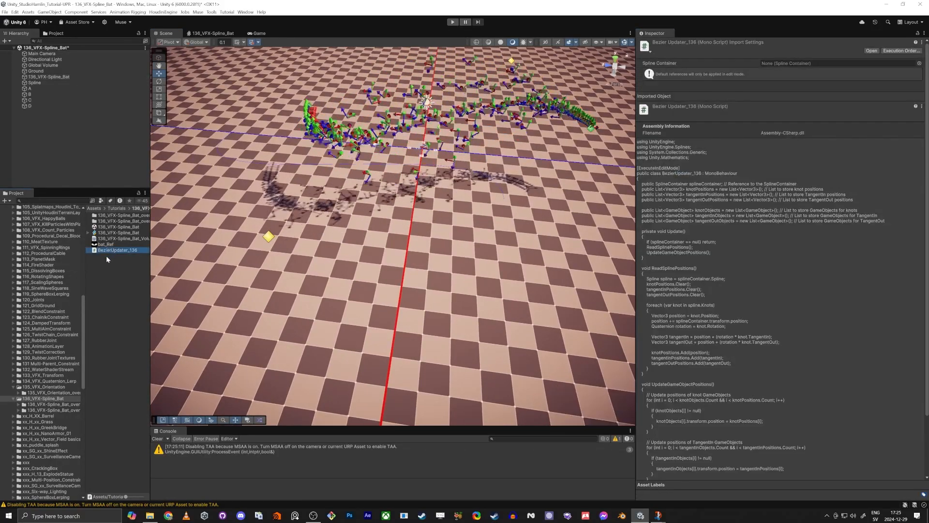
left_click(55, 78)
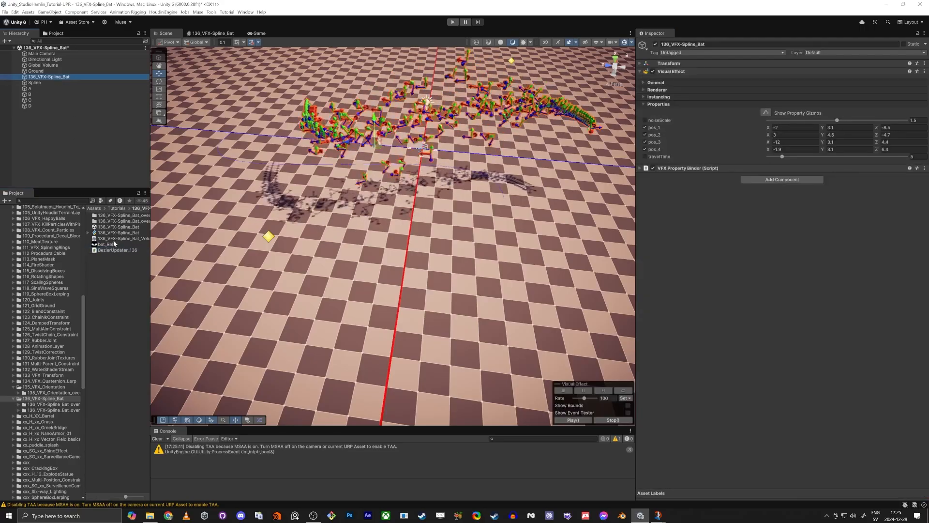
left_click_drag(803, 302, 803, 303)
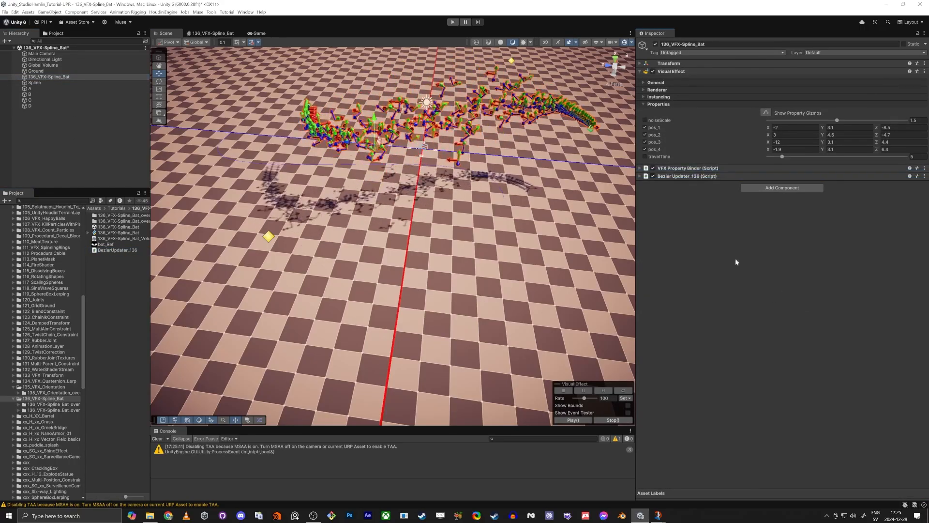
left_click(640, 176)
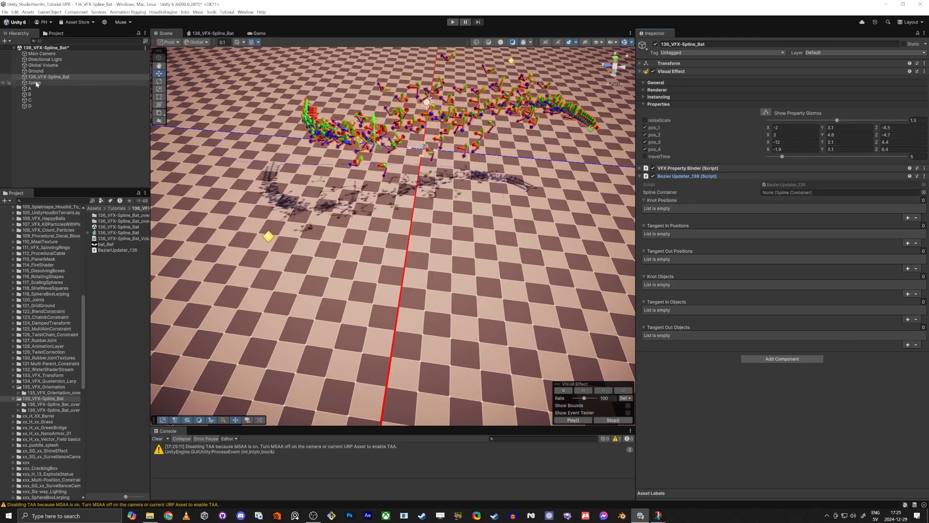
left_click_drag(35, 83, 793, 192)
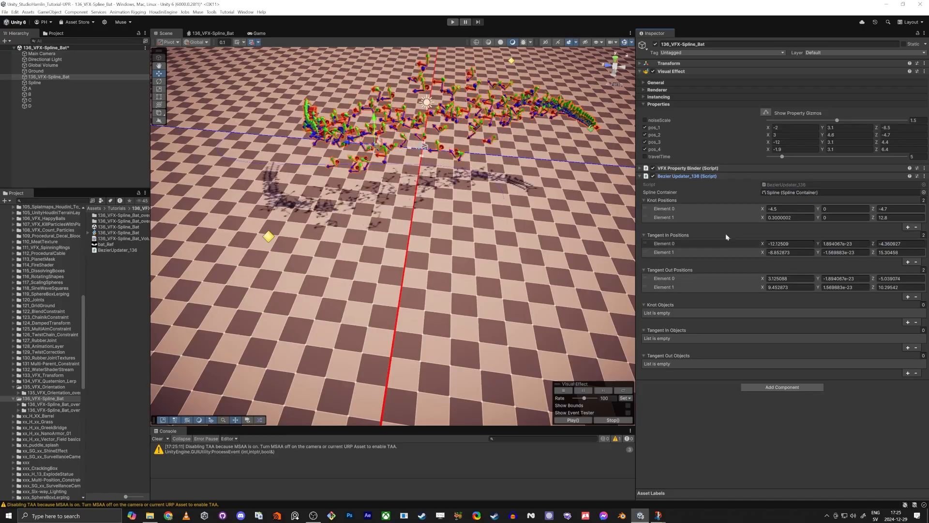
Open Spline in spline edit mode and adjust Knot 0's mirrored tangent to a length of about 7.47.
right_click_drag(446, 208, 364, 245)
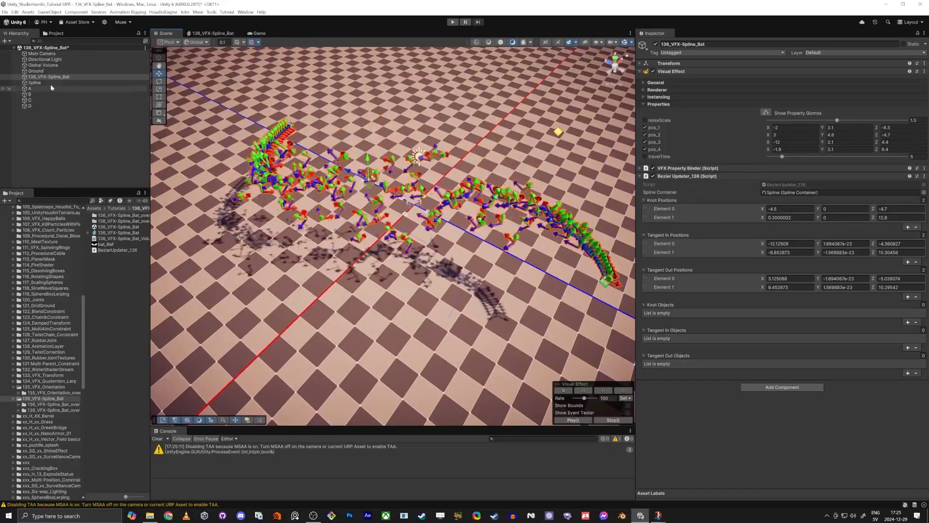
left_click(72, 82)
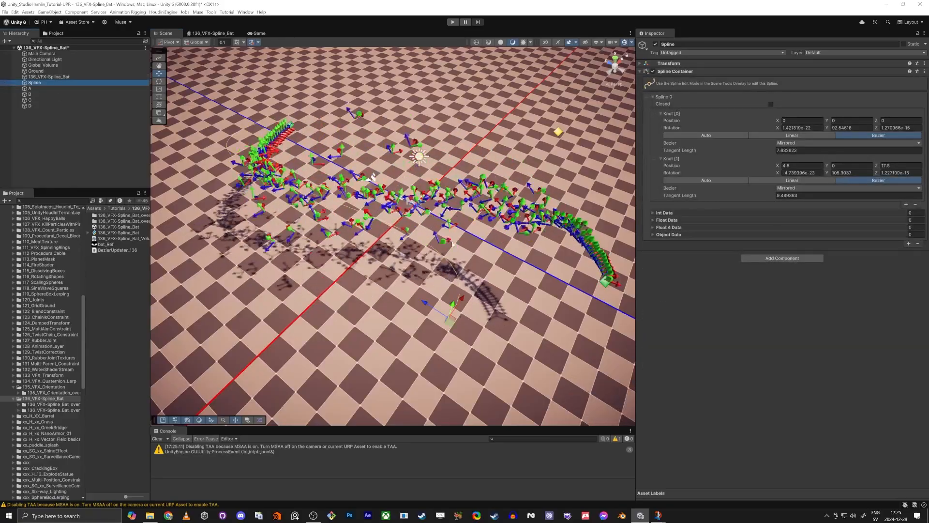
left_click(159, 57)
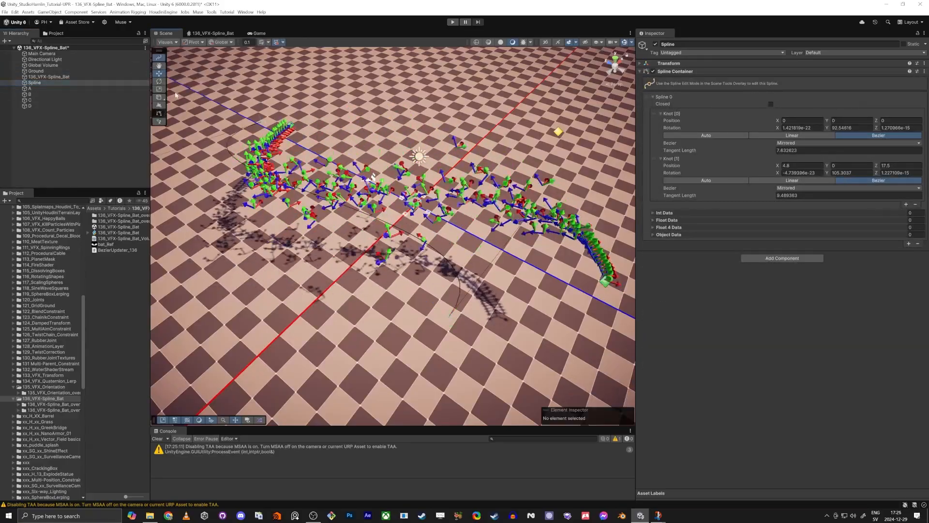
left_click(448, 319)
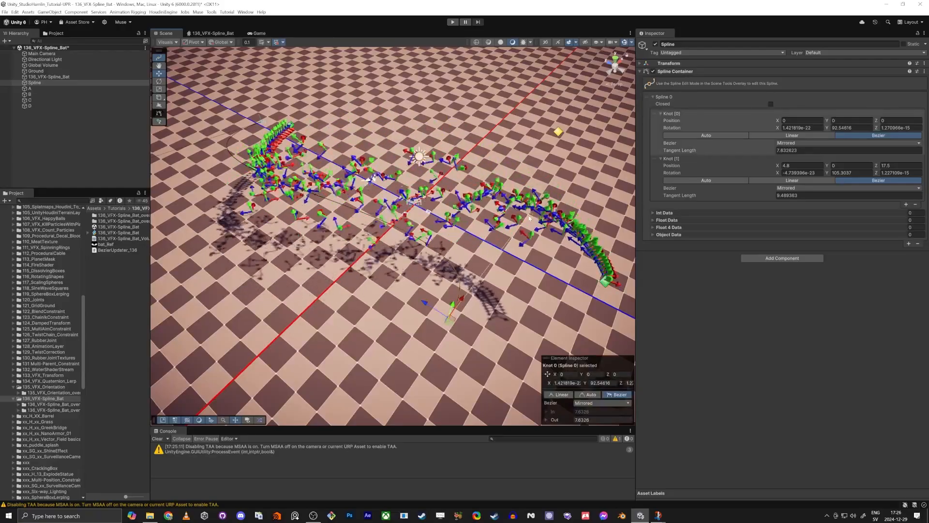
left_click_drag(535, 211, 533, 231)
key("f")
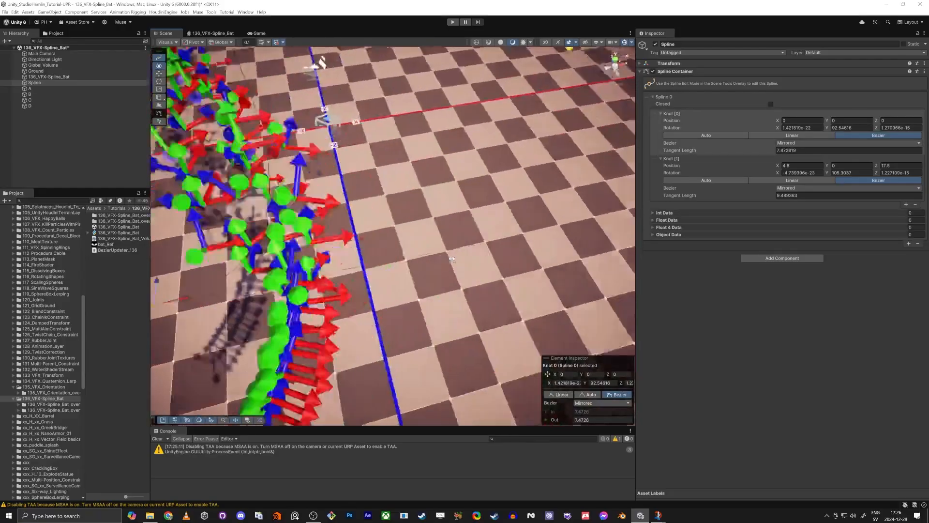
Try moving the incoming tangent of Knot 1 on the spline, and undo the tangent change.
left_click(338, 244)
right_click_drag(347, 255, 421, 294)
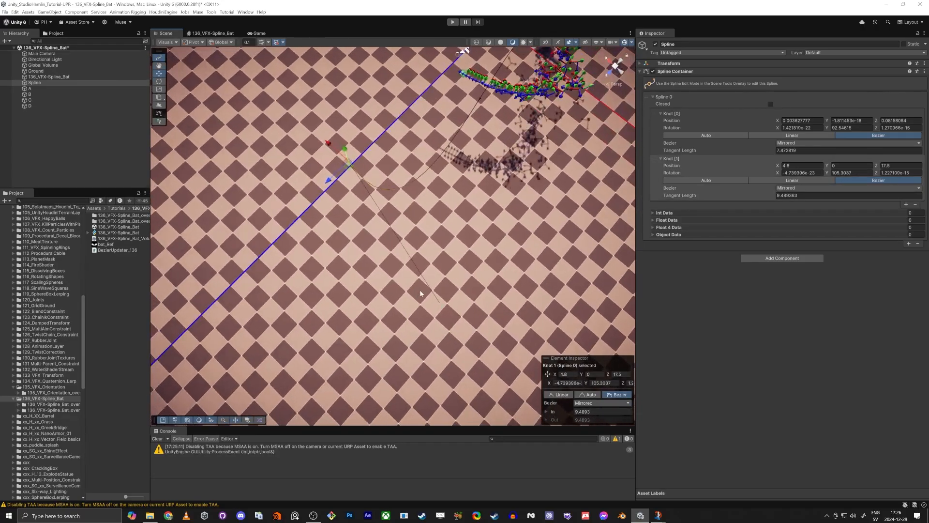
left_click(442, 308)
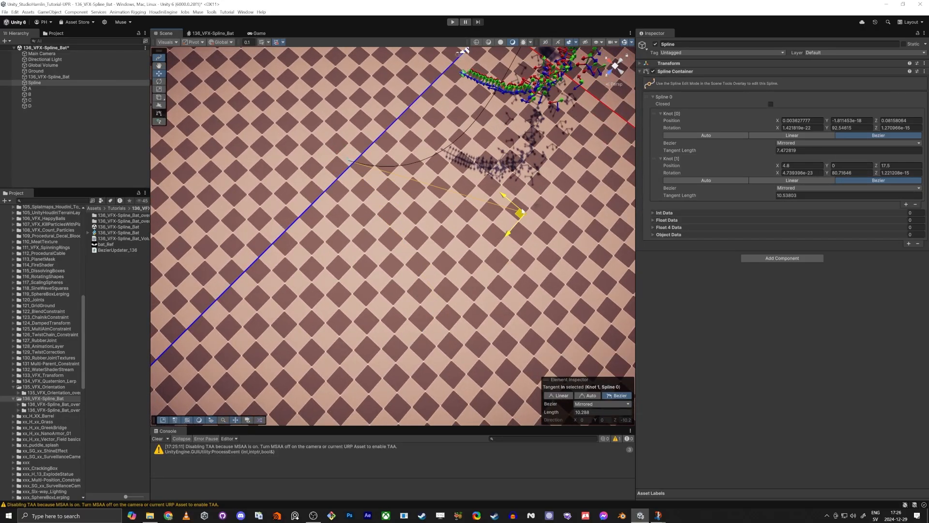
right_click_drag(422, 242, 443, 194)
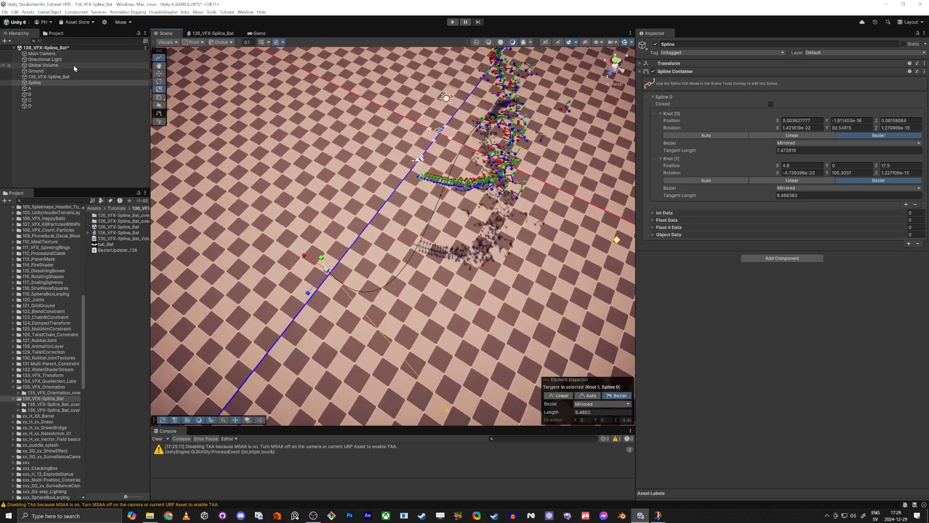
Set the Knot Objects, Tangent In Objects and Tangent Out Objects lists of the Bezier Updater to 2 elements each.
left_click(66, 77)
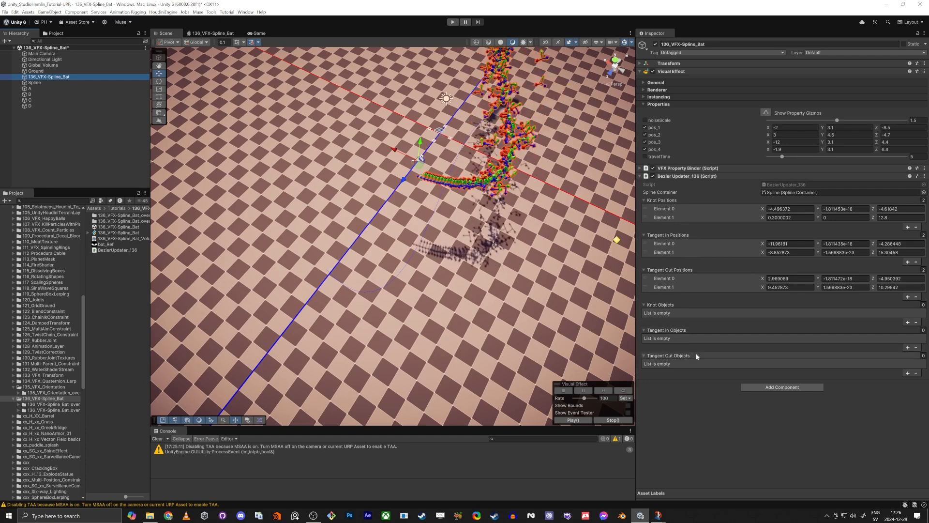
key("Return")
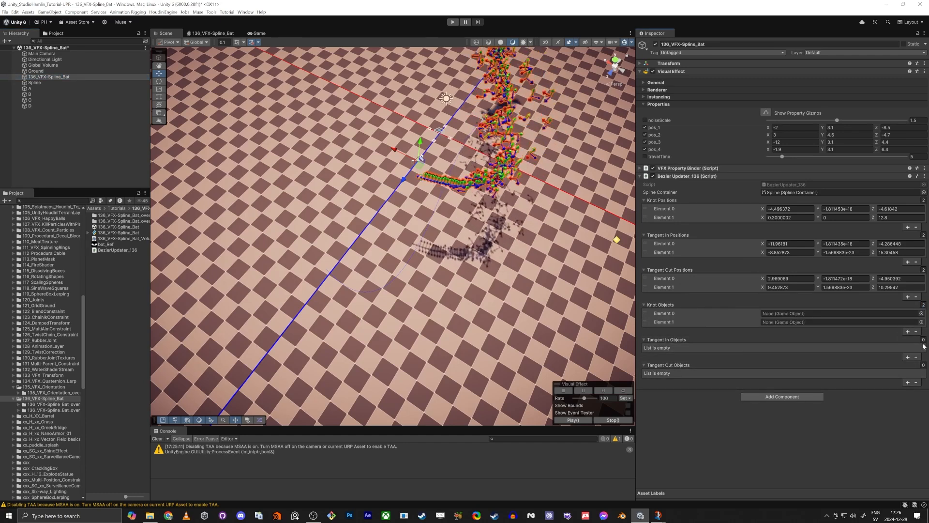
key("Return")
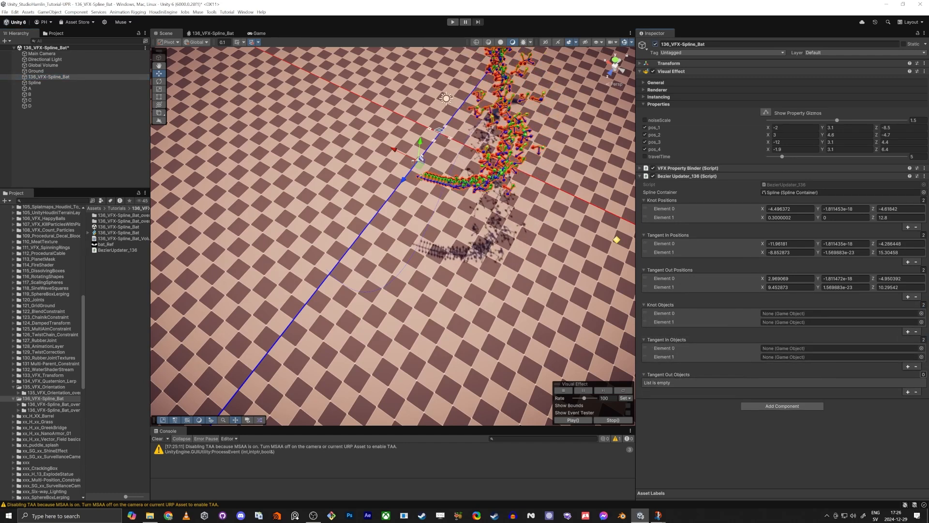
type("2")
key("Return")
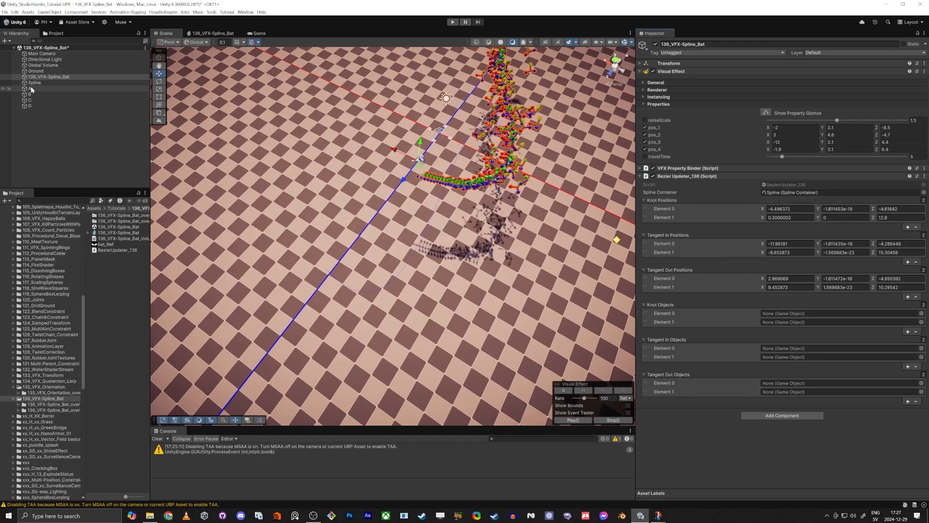
Assign A to Element 0 and D to Element 1 of the Bezier Updater's Knot Objects list.
left_click_drag(26, 88, 785, 315)
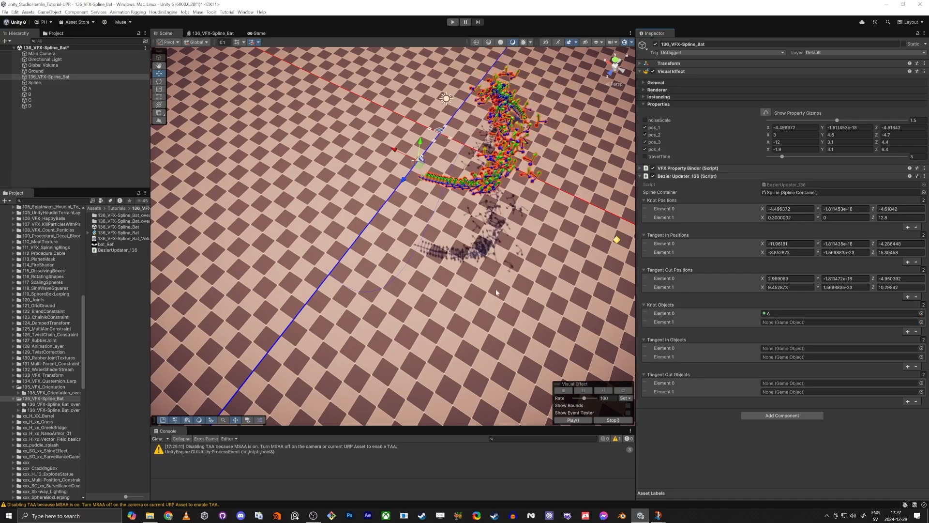
right_click_drag(497, 292, 411, 251)
key("w")
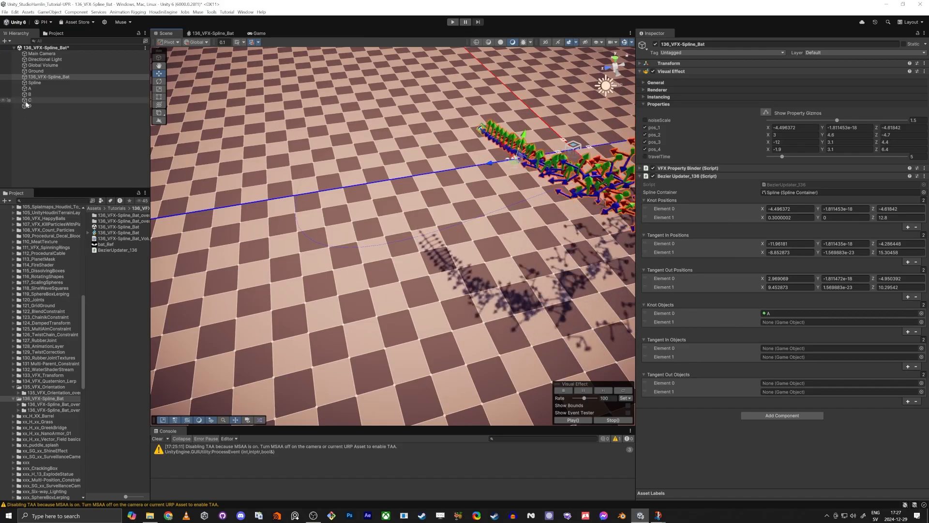
left_click_drag(27, 105, 792, 322)
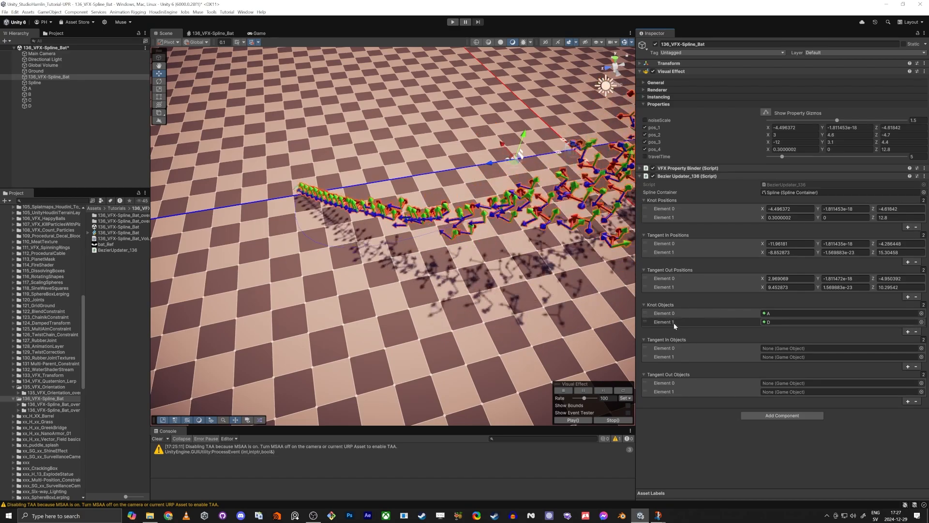
Reselect 136_VFX-Spline_Bat and assign B to Element 0 of the Tangent Out Objects list.
left_click(28, 95)
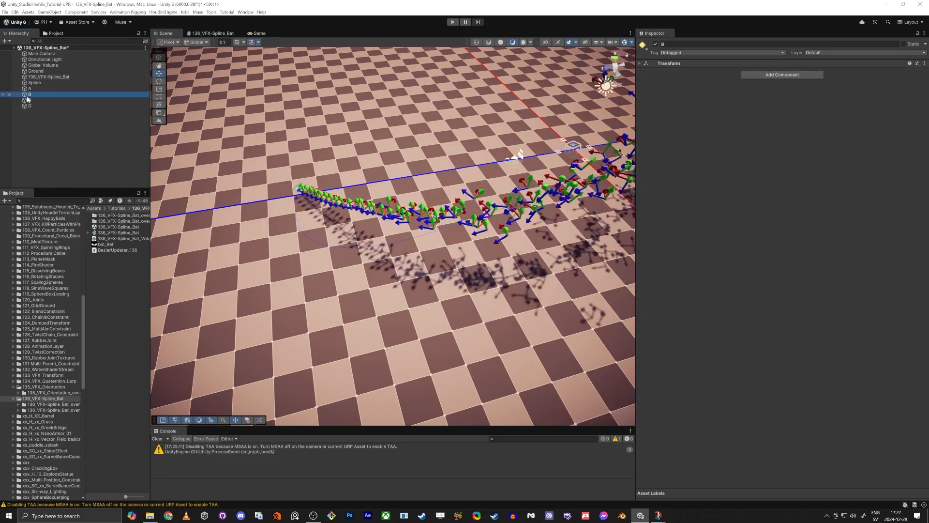
left_click(54, 77)
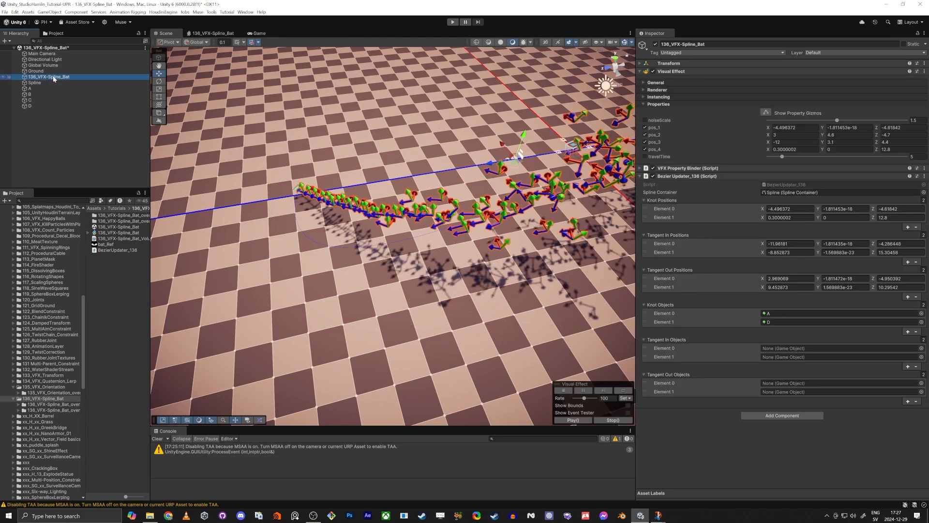
right_click_drag(310, 228, 200, 214)
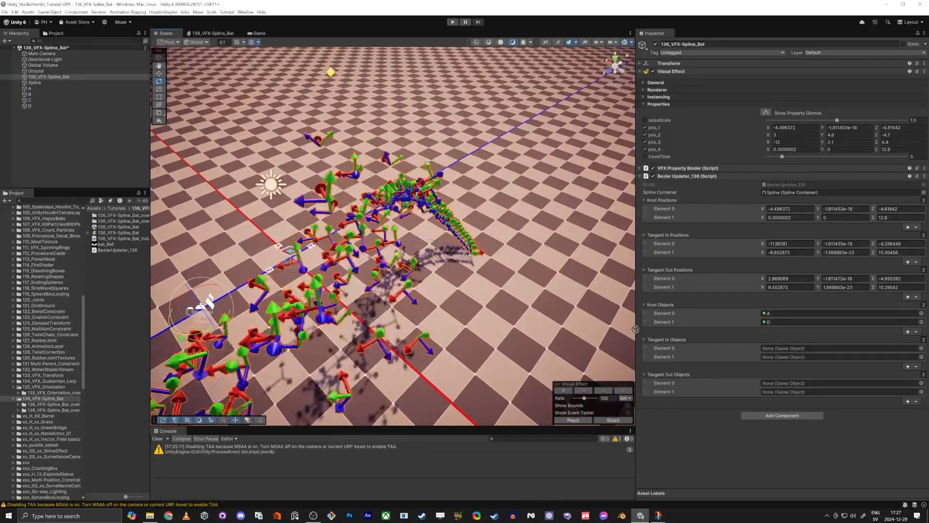
left_click_drag(635, 329, 782, 382)
Assign C to Element 1 of the Tangent In Objects list and clear the selection.
right_click_drag(564, 284, 387, 286)
scroll(387, 286, "down", 7)
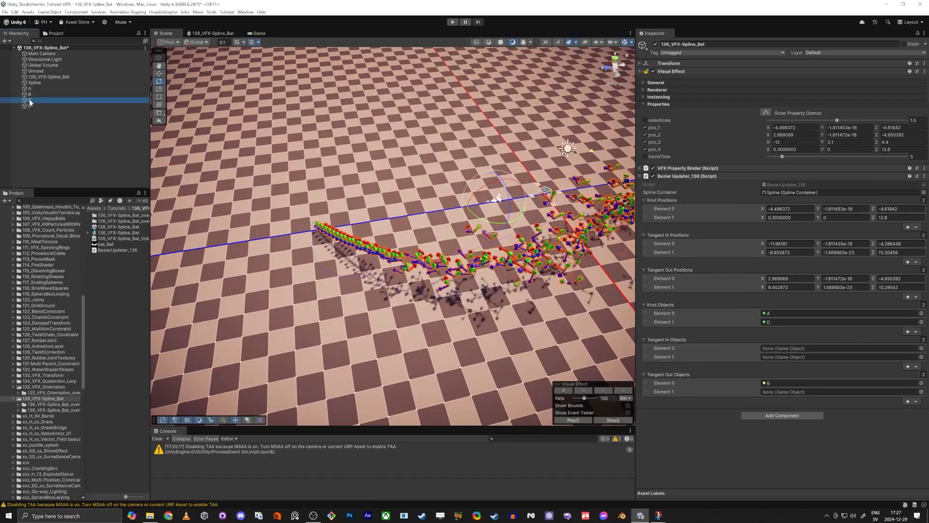
left_click_drag(30, 103, 313, 234)
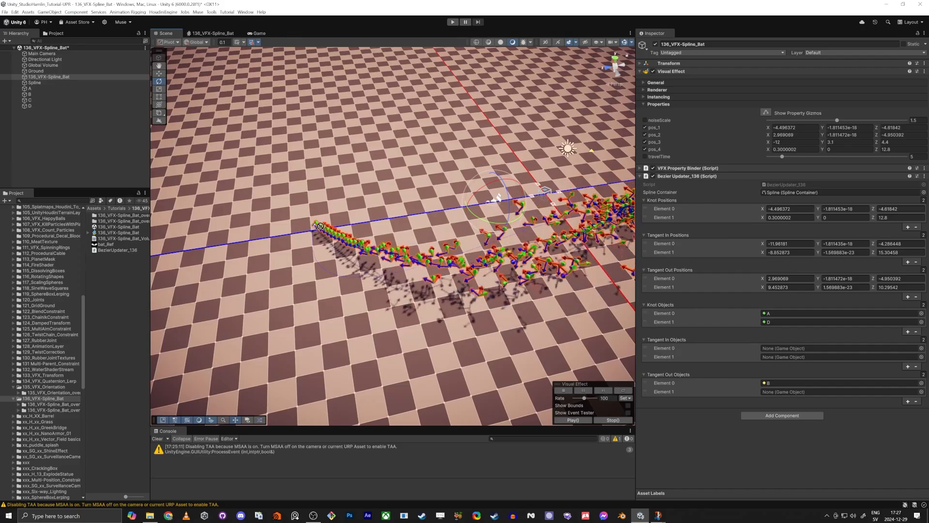
left_click_drag(643, 379, 428, 263)
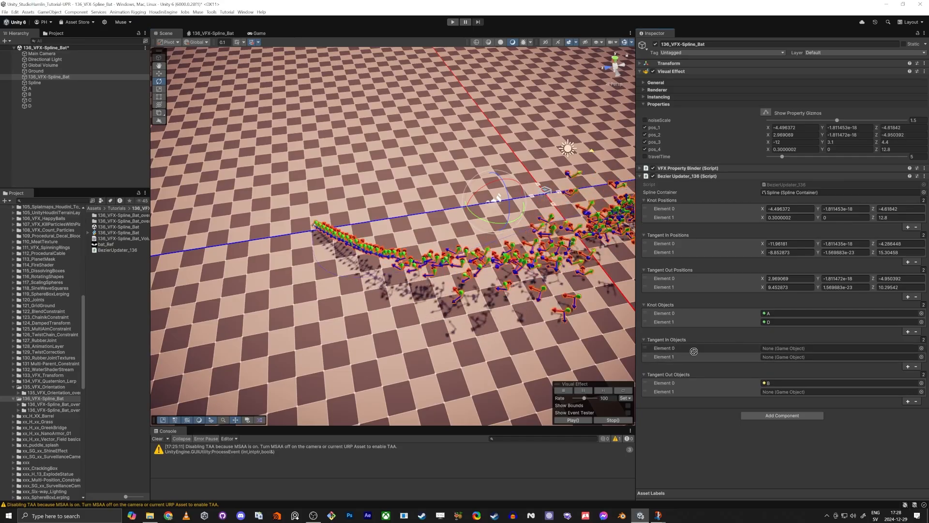
left_click_drag(771, 360, 782, 363)
left_click_drag(503, 342, 434, 298, "alt")
left_click(79, 155)
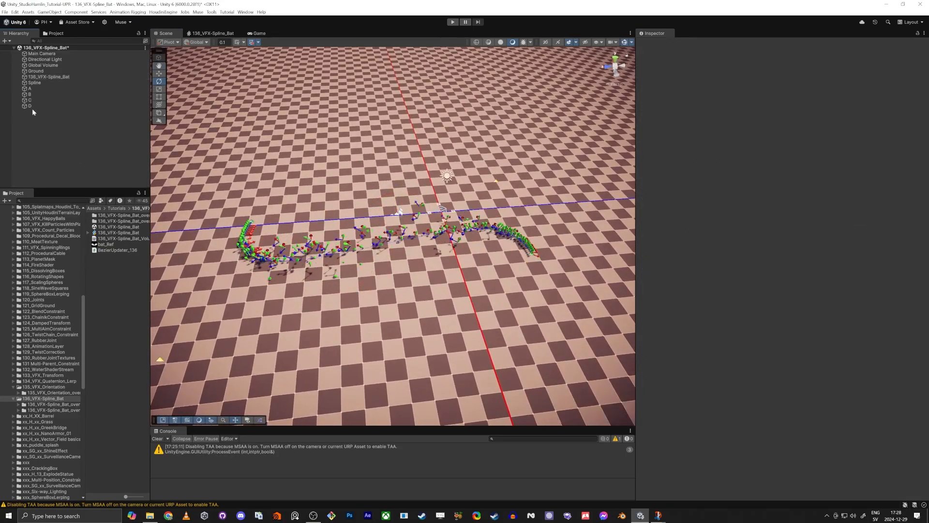
Open Spline in spline edit mode, adjust Knot 1's tangent, and move Knot 0 to about X -0.08, Y 4.9, Z -1.3.
left_click(35, 83)
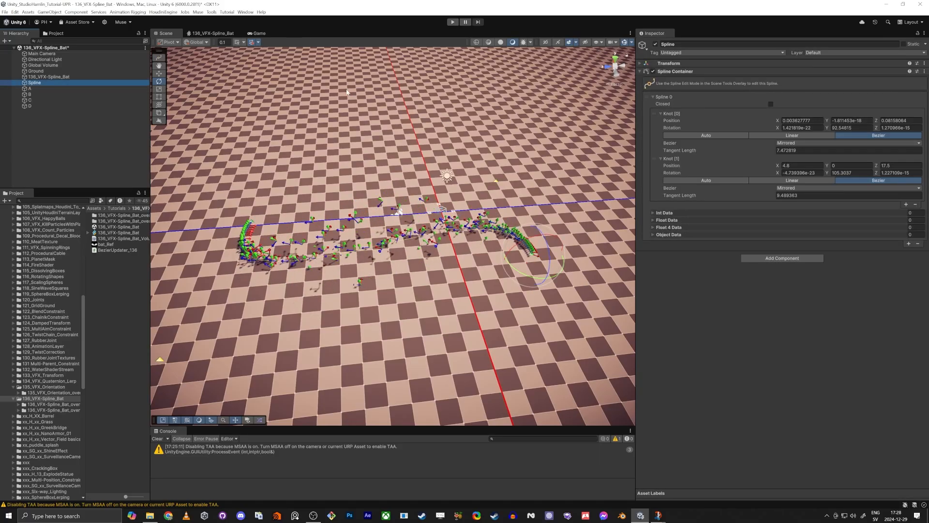
left_click(159, 58)
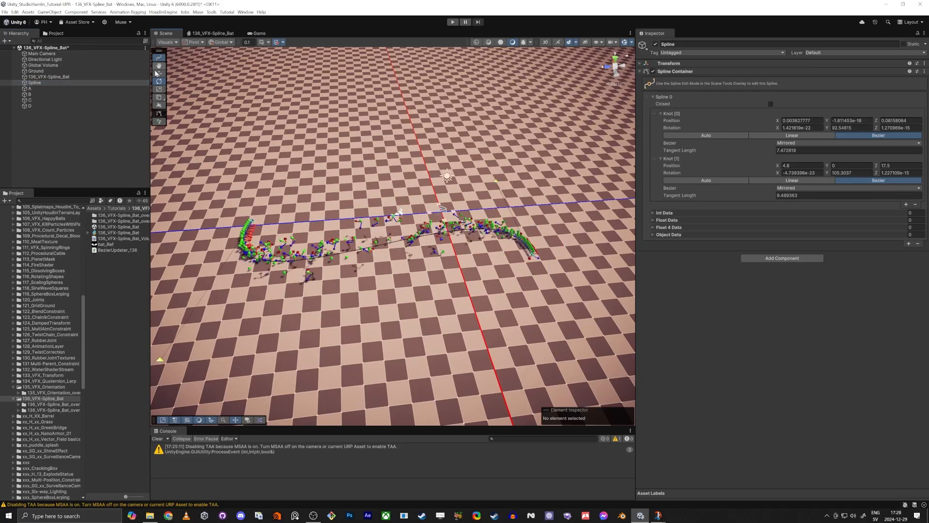
left_click(159, 73)
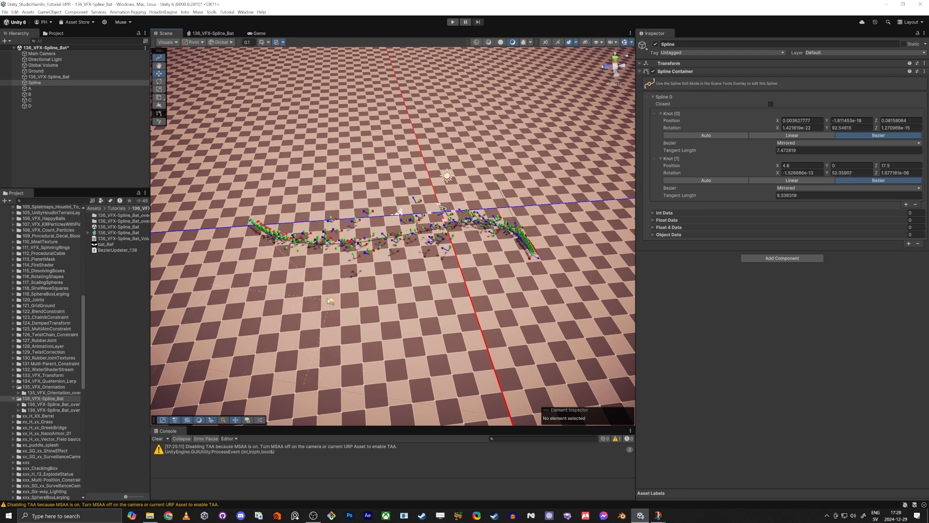
left_click(533, 259)
left_click_drag(529, 260, 585, 190)
Move Knot 1 to about X 4.8, Y 3.4, Z 19.3 and adjust its mirrored tangent to a length of about 13.54.
left_click(250, 223)
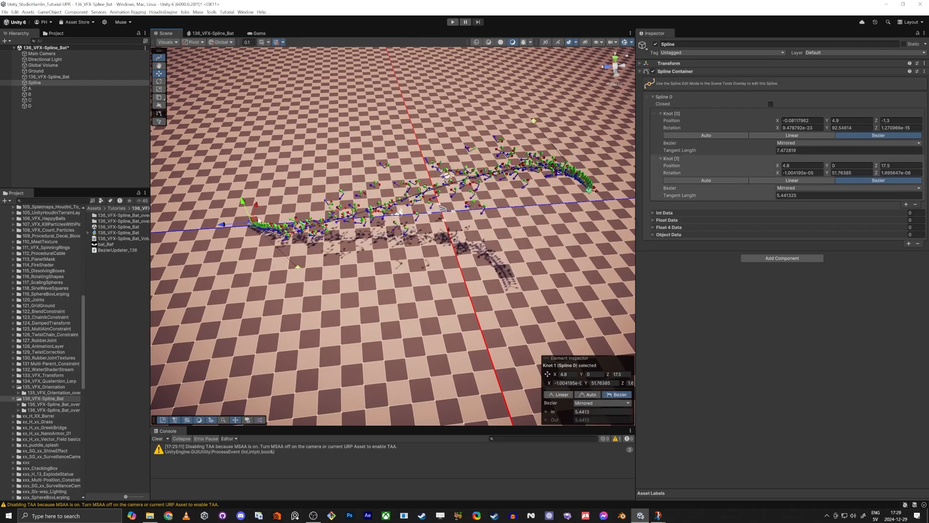
left_click_drag(255, 222, 190, 414)
right_click_drag(339, 256, 398, 265)
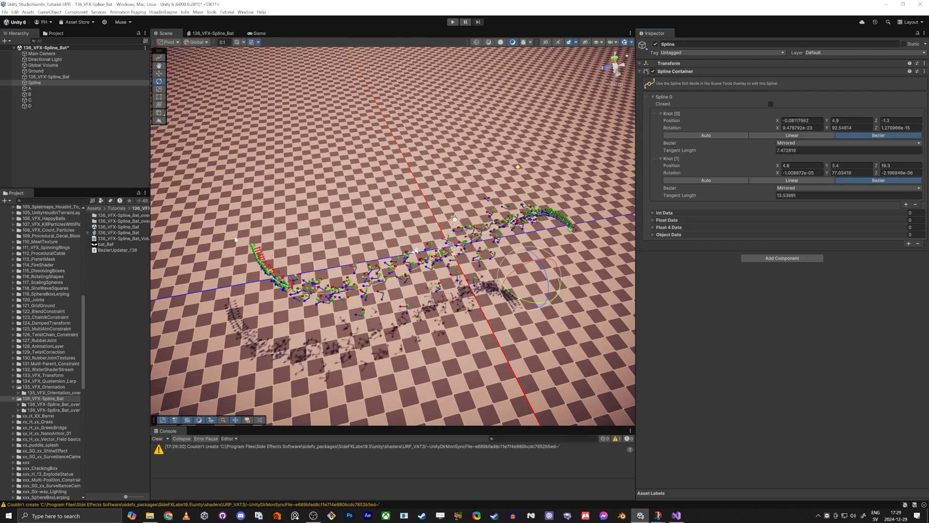
Switch to Visual Studio and examine the splineContainer and Vector3 list declarations in BezierUpdater_136.cs.
key("alt+Tab")
left_click(380, 271)
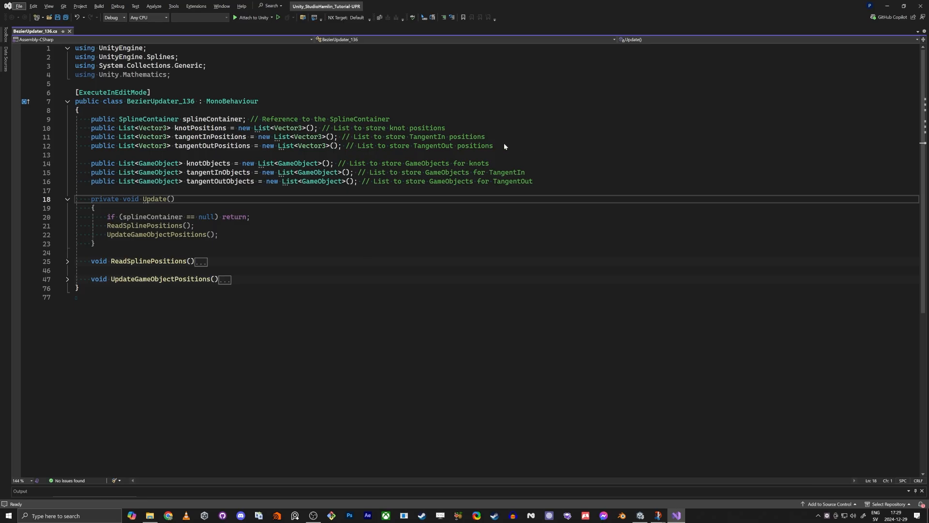
left_click_drag(504, 143, 76, 119)
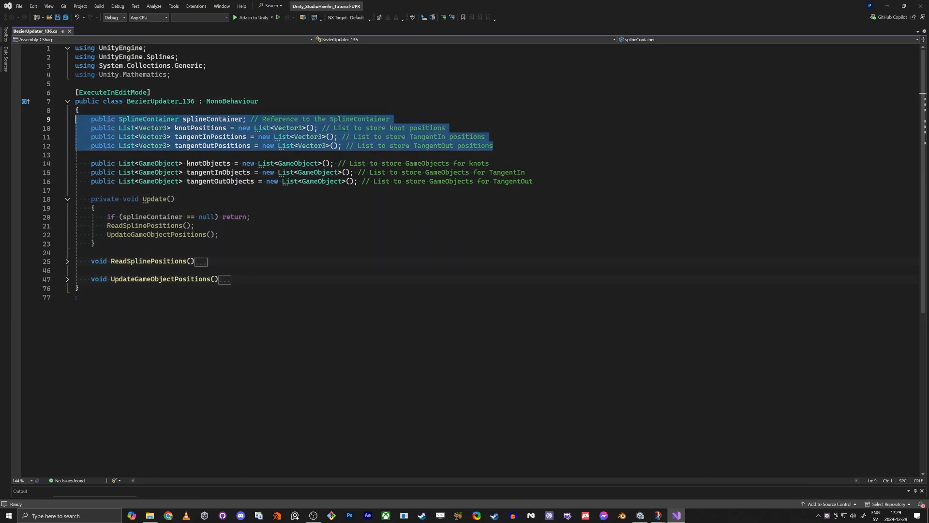
left_click(76, 100)
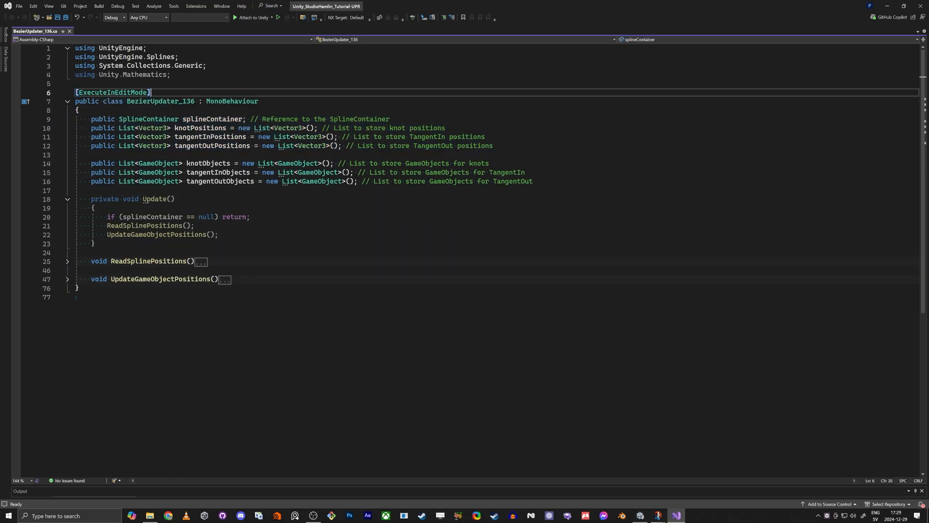
left_click(155, 94)
left_click_drag(494, 145, 76, 127)
left_click(93, 119)
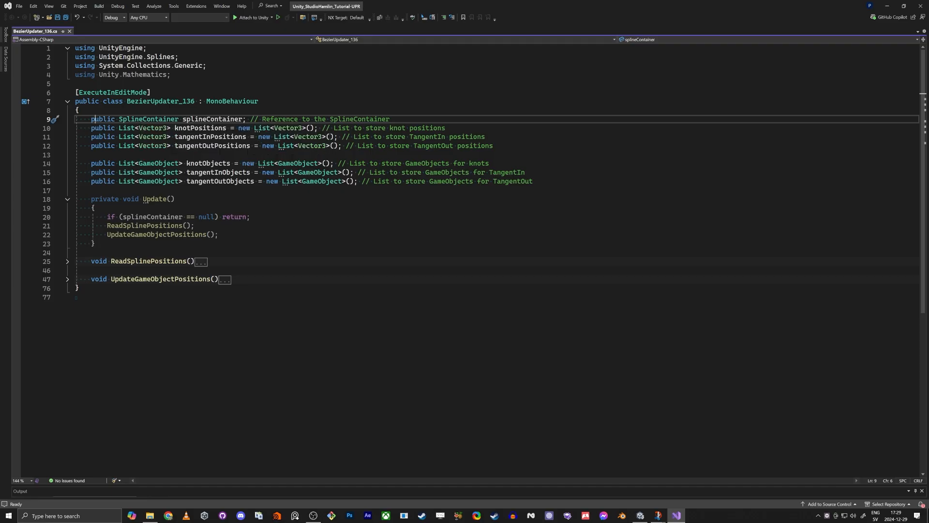
double_click(212, 119)
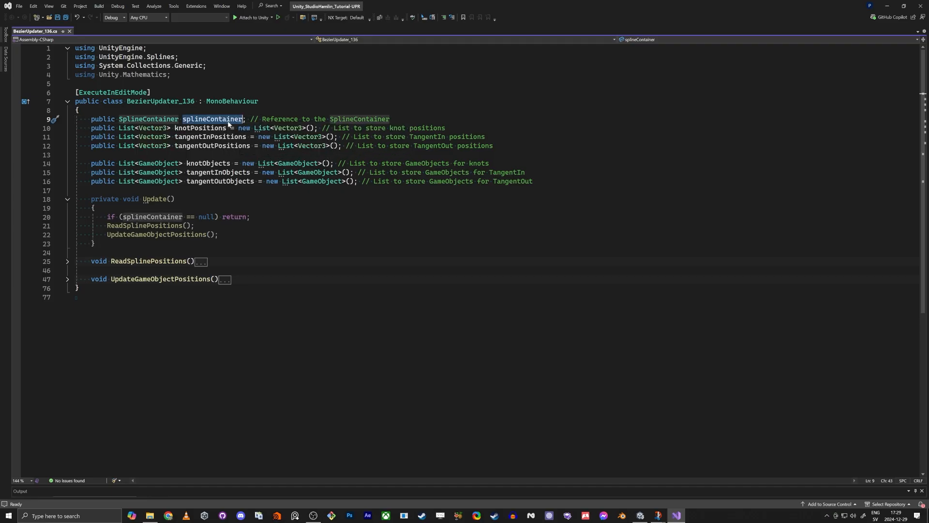
Compare the script's declared fields with the Bezier Updater component of 136_VFX-Spline_Bat in Unity, returning to the code in Visual Studio.
key("alt+Tab")
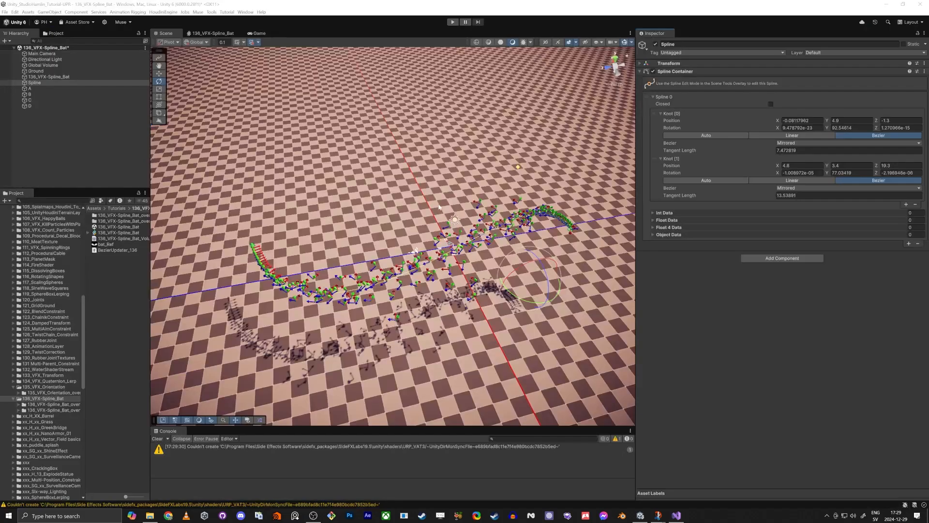
left_click(41, 77)
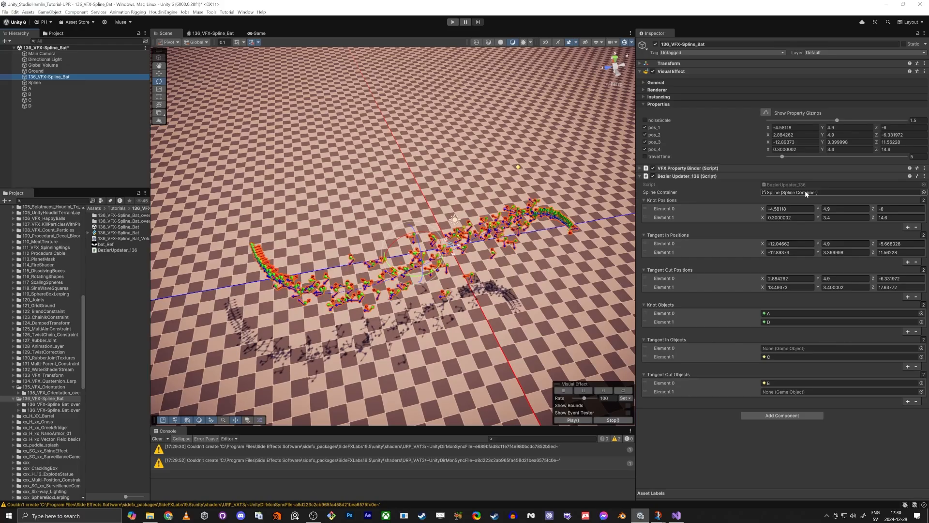
key("alt+Tab")
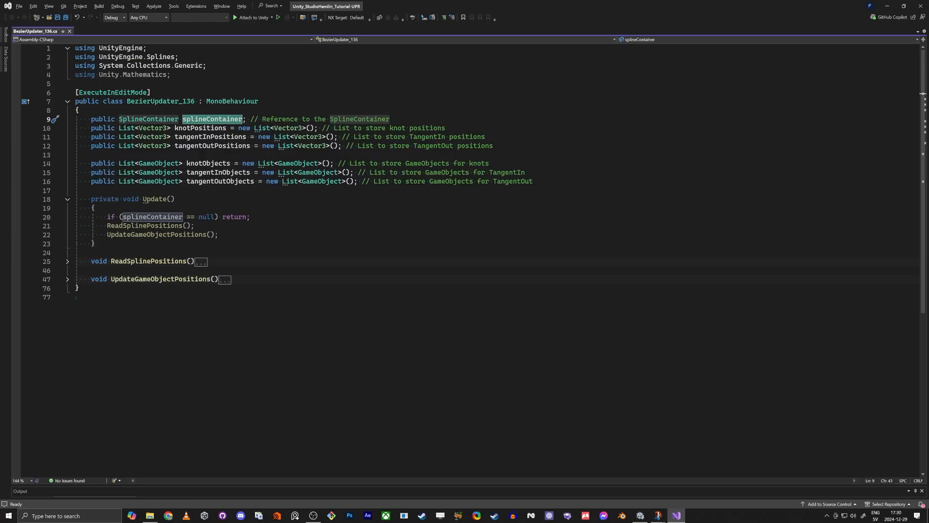
left_click_drag(349, 146, 76, 128)
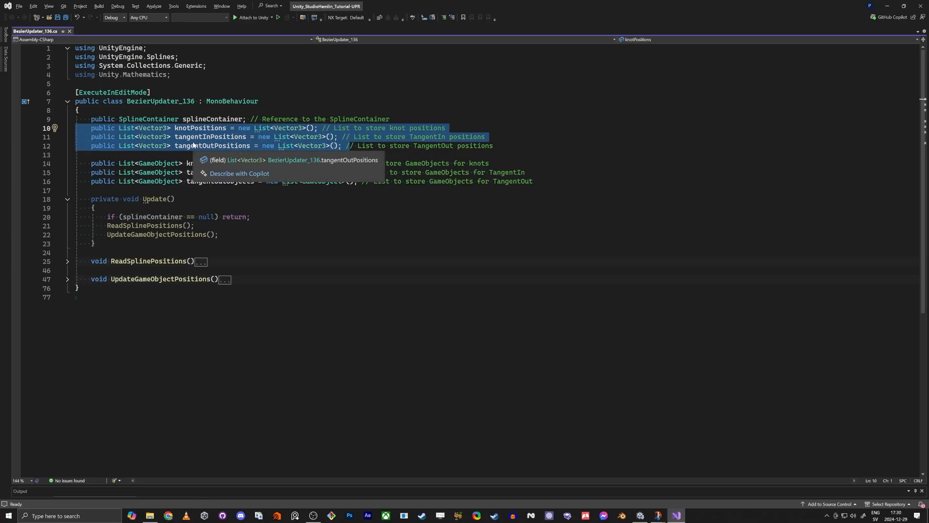
key("alt+Tab")
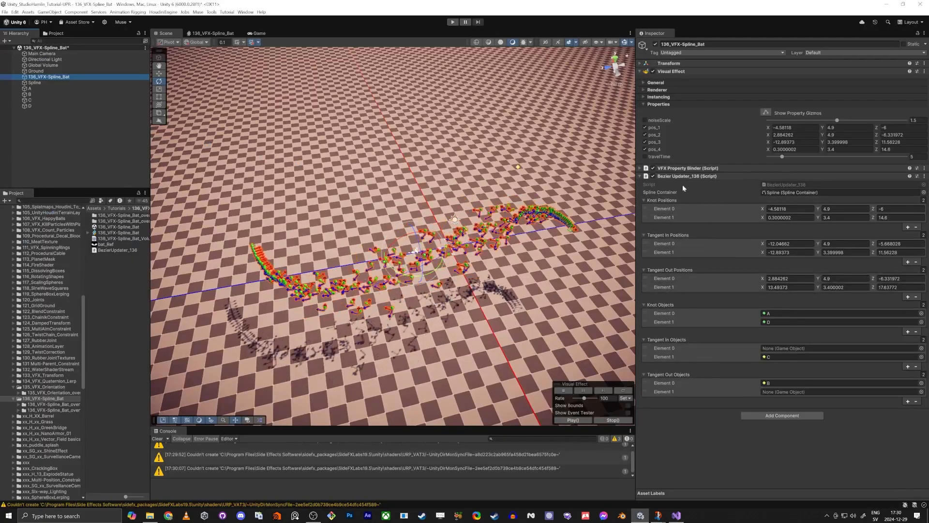
key("alt+Tab")
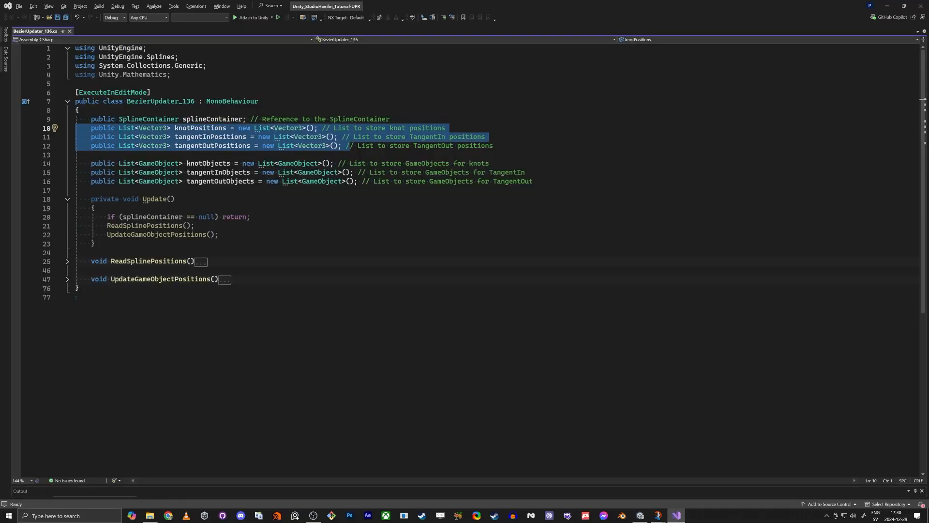
left_click(147, 139)
left_click(171, 145)
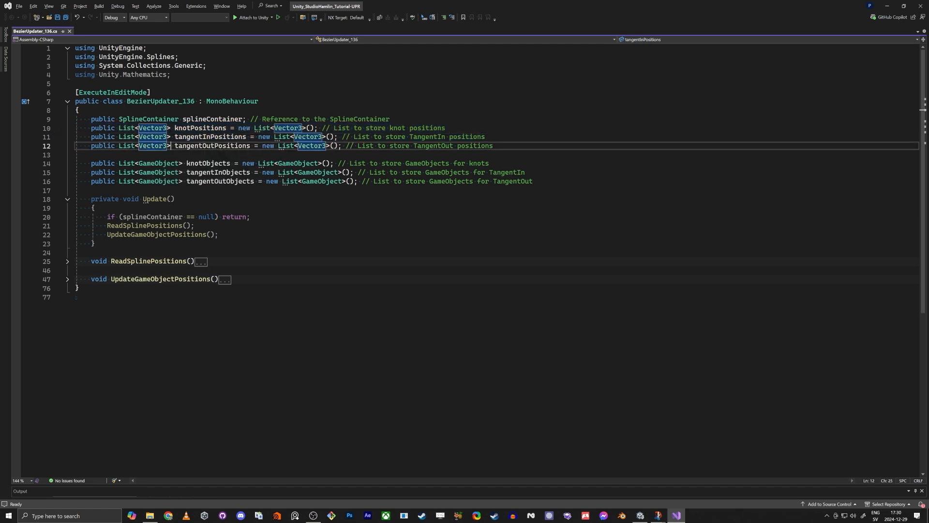
left_click_drag(170, 146, 111, 146)
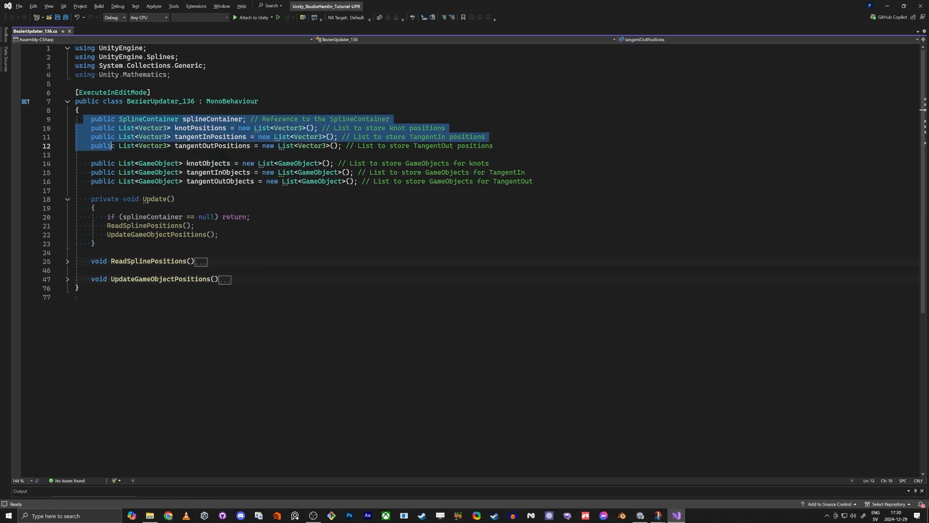
left_click(87, 163)
Examine the Update method and expand ReadSplinePositions to read its foreach loop over the spline's knots.
double_click(155, 199)
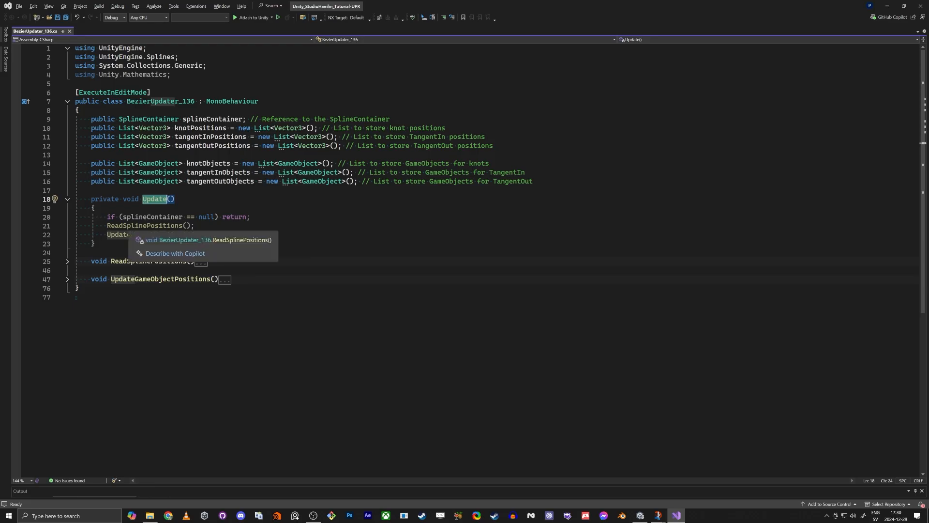
double_click(146, 226)
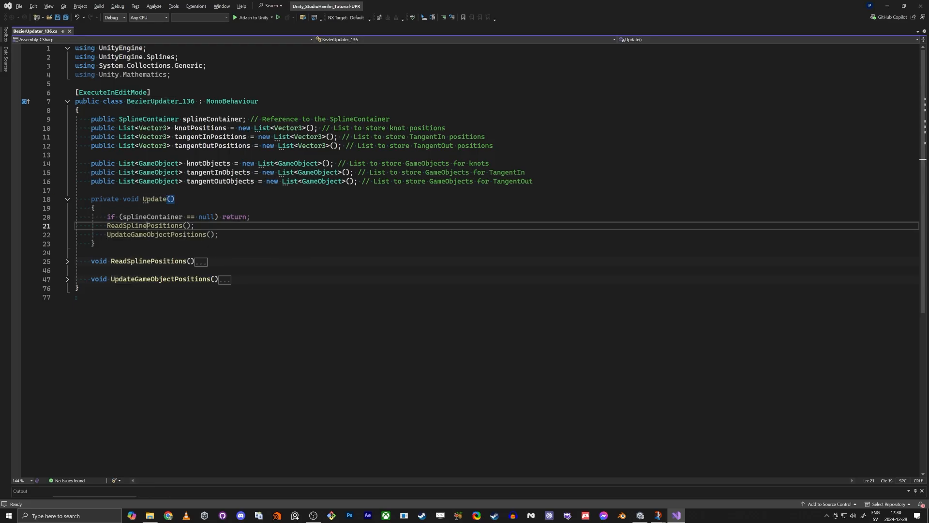
left_click(68, 261)
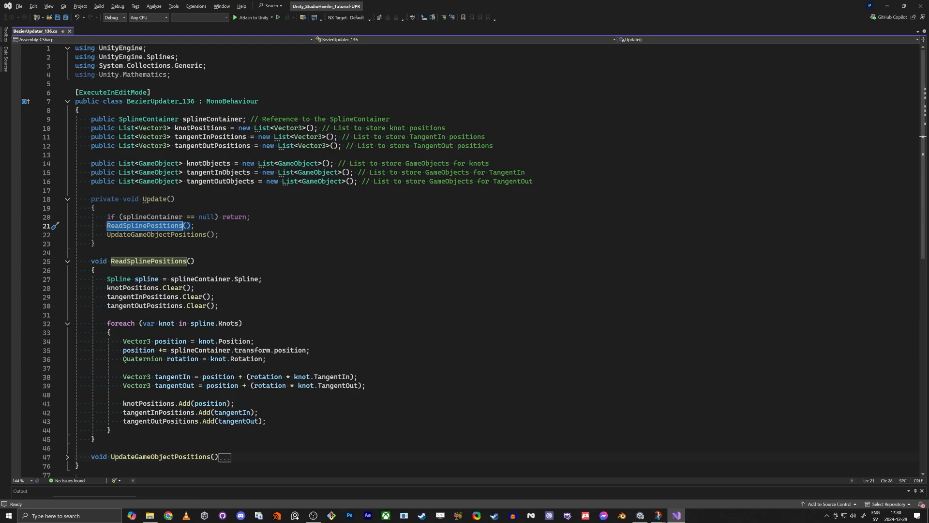
left_click(234, 342)
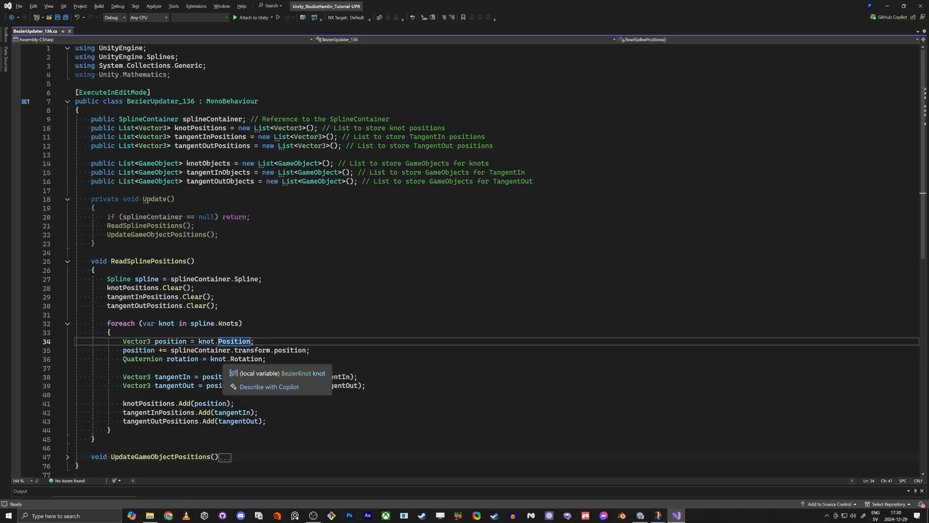
left_click(203, 323)
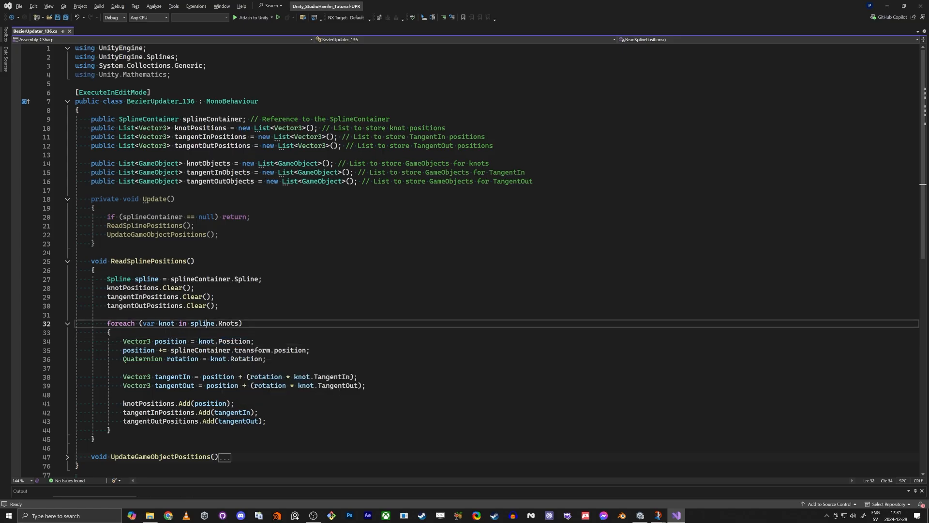
Start a temporary knot. expression inside the foreach loop to review the available knot members, then remove the text.
left_click(111, 332)
key("Return")
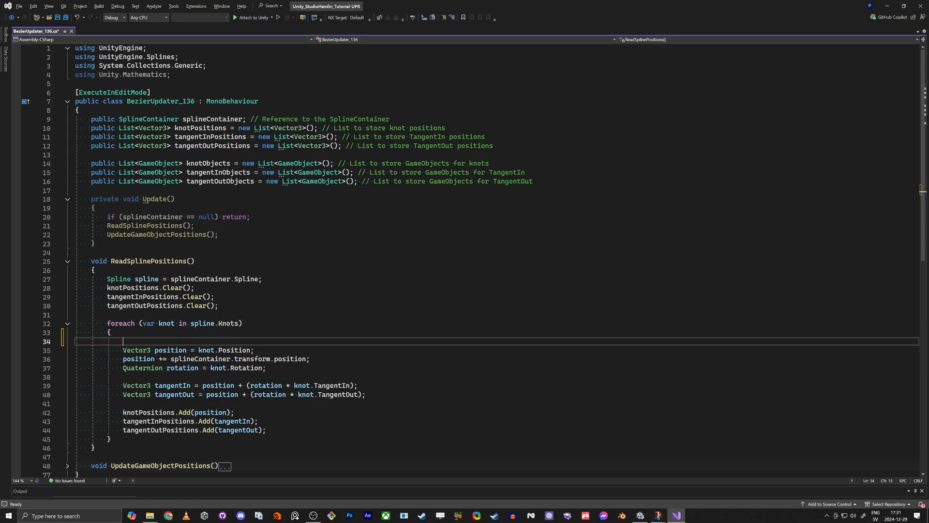
type("kont.")
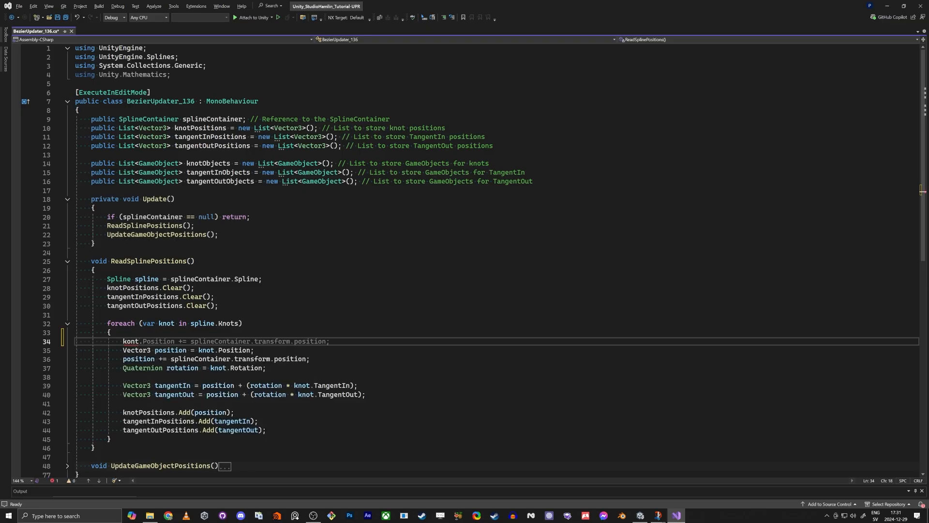
key("BackSpace")
key("BackSpace")
key("BackSpace")
key("BackSpace")
type("not.")
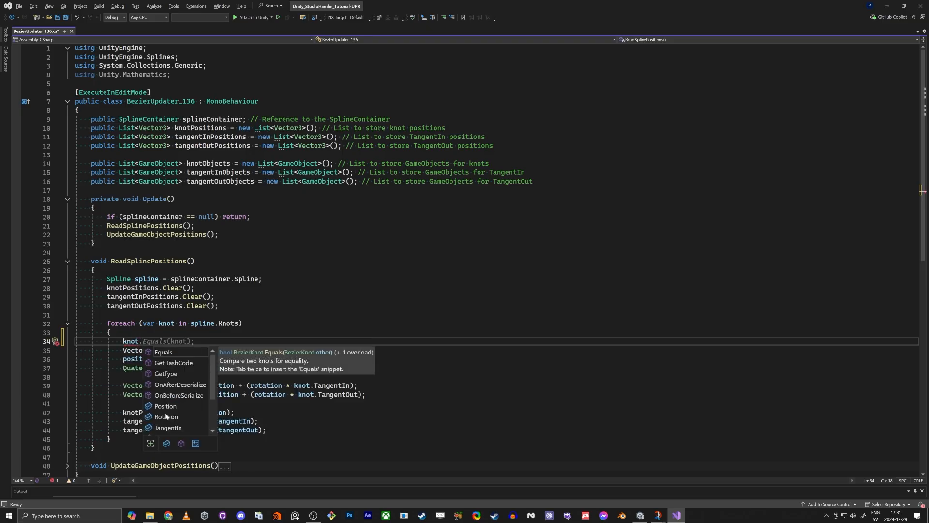
scroll(179, 400, "down", 1)
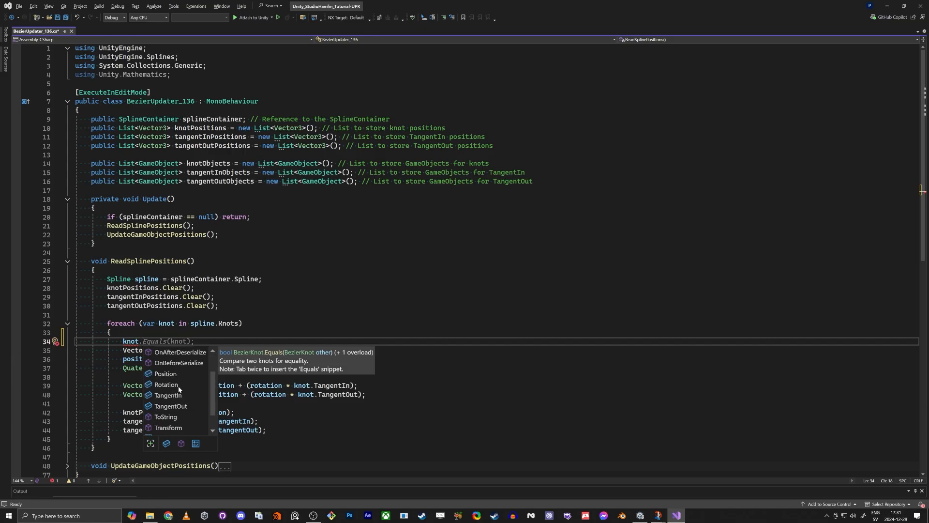
key("BackSpace")
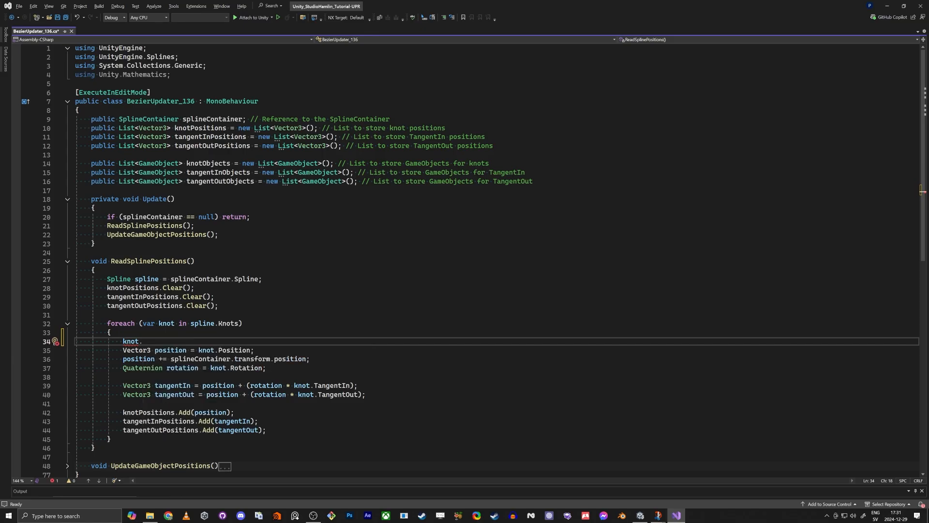
key("BackSpace")
key("BackSpace")
key("BackSpace")
key("BackSpace")
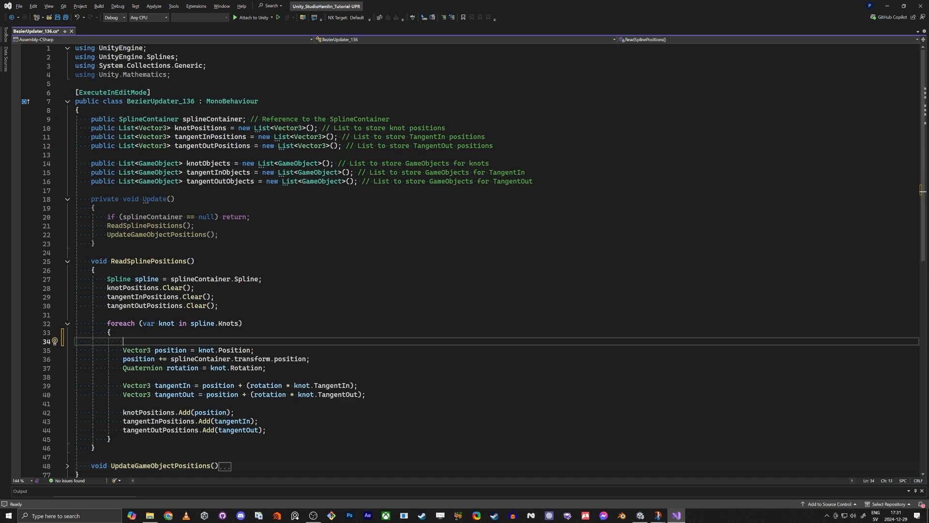
Examine the tangentIn declaration in the foreach loop and the knot.TangentIn value it uses.
double_click(174, 386)
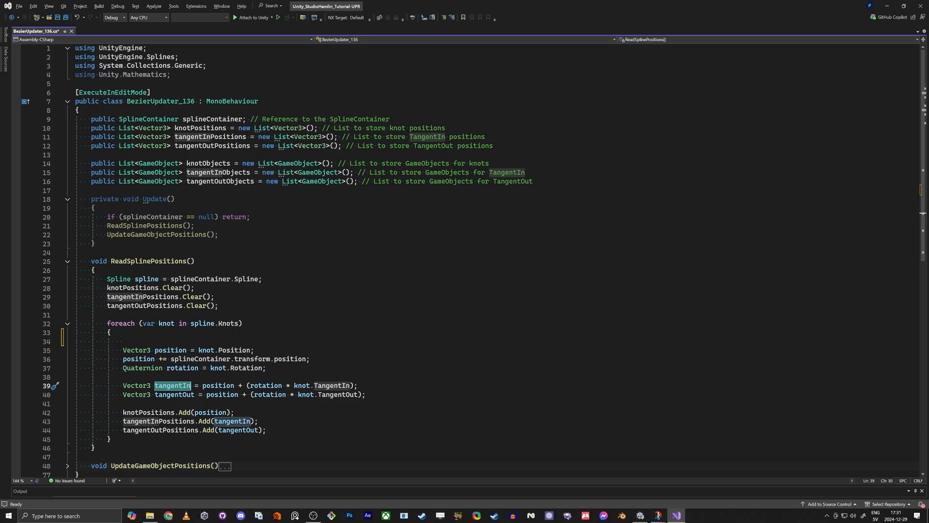
left_click(95, 448)
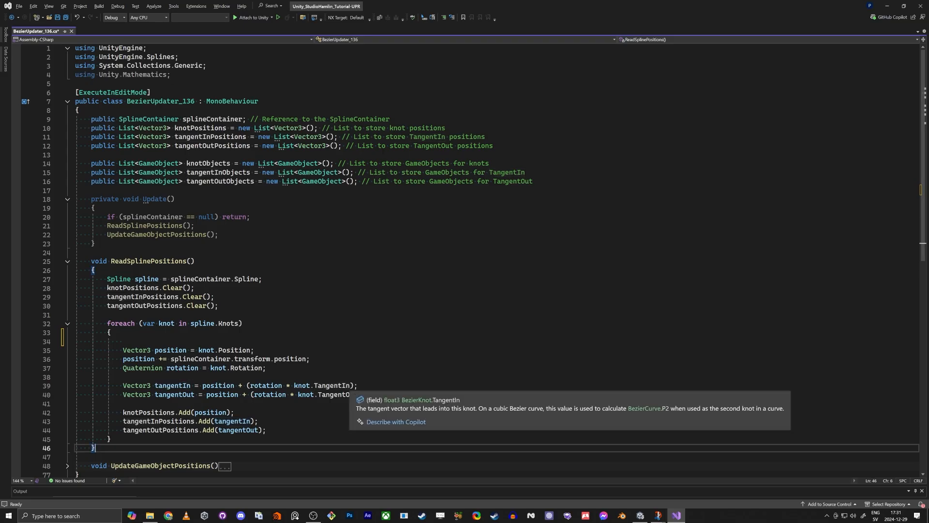
left_click_drag(349, 386, 294, 386)
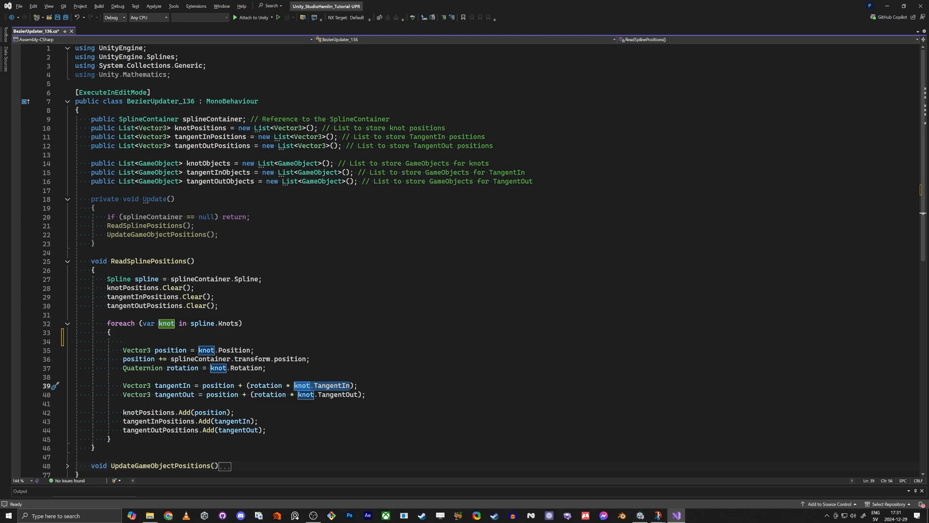
Switch to Unity to check the Tangent Length of Spline's Knot 1, returning to the code in Visual Studio.
key("alt+Tab")
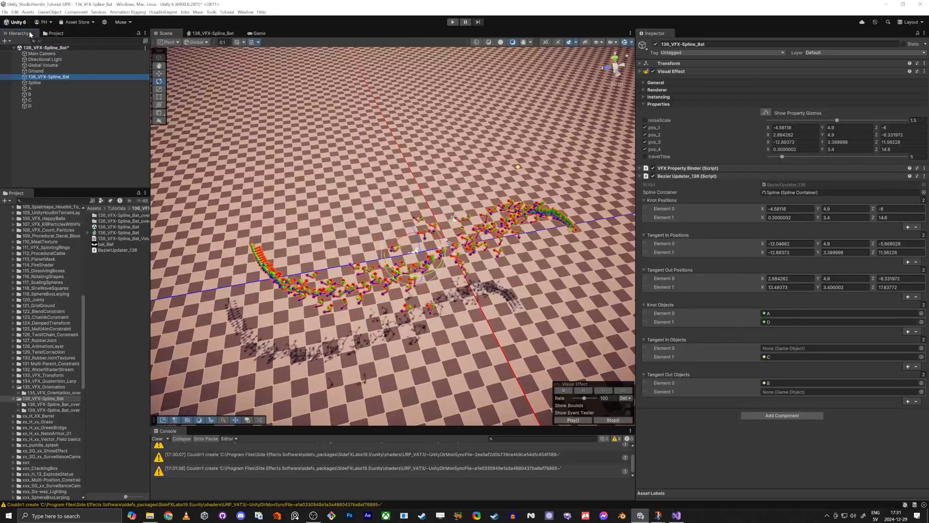
left_click(33, 83)
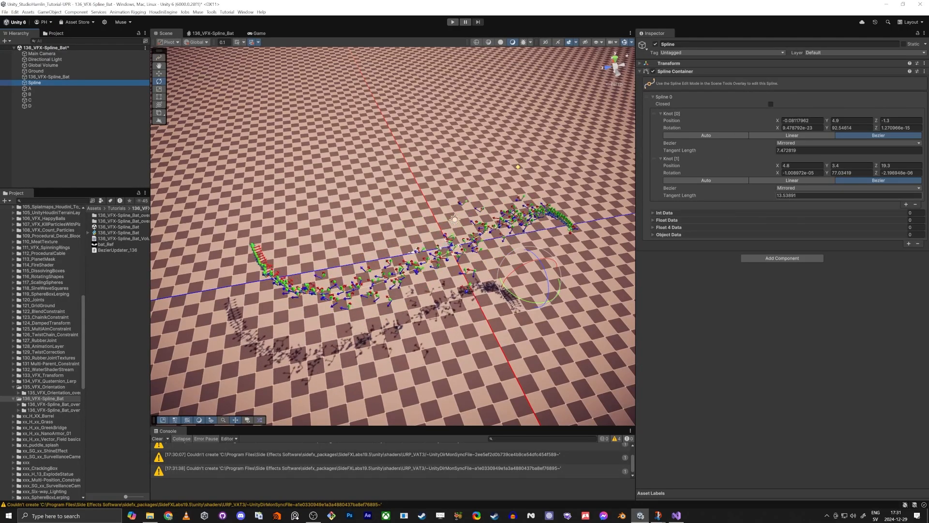
left_click(776, 196)
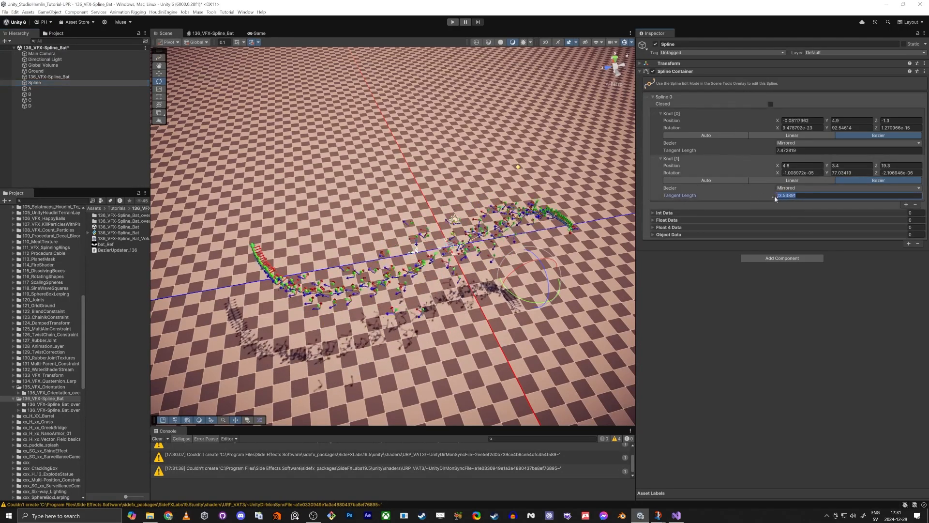
key("alt+Tab")
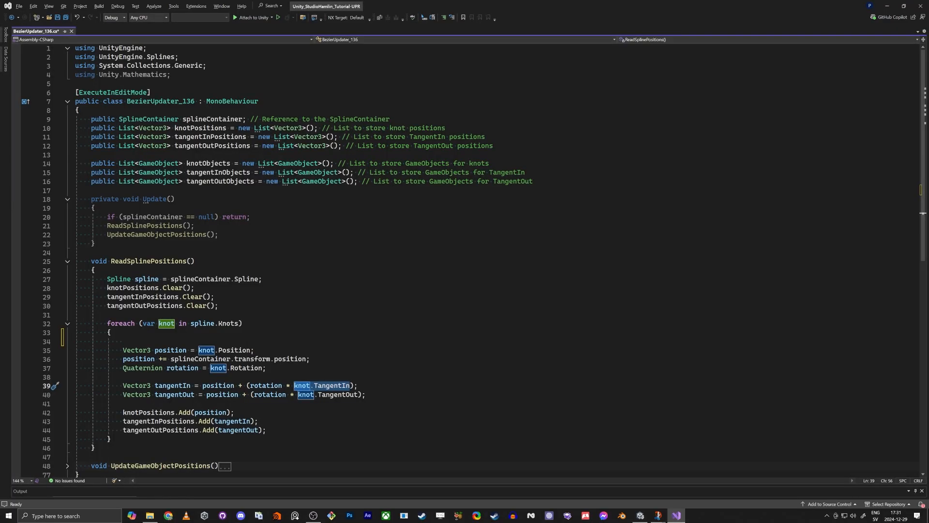
Examine how the tangentIn line multiplies rotation by knot.TangentIn, comparing it with the knot position line.
left_click(255, 350)
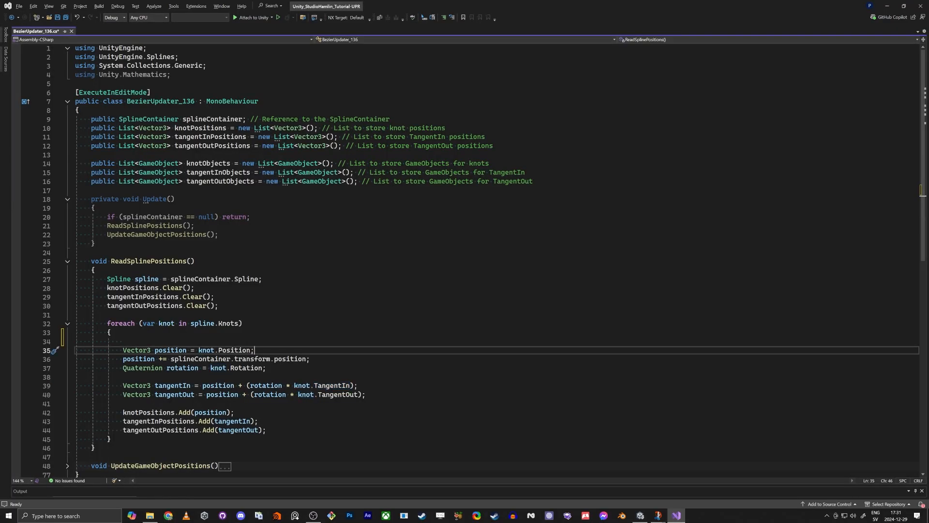
left_click_drag(250, 386, 351, 385)
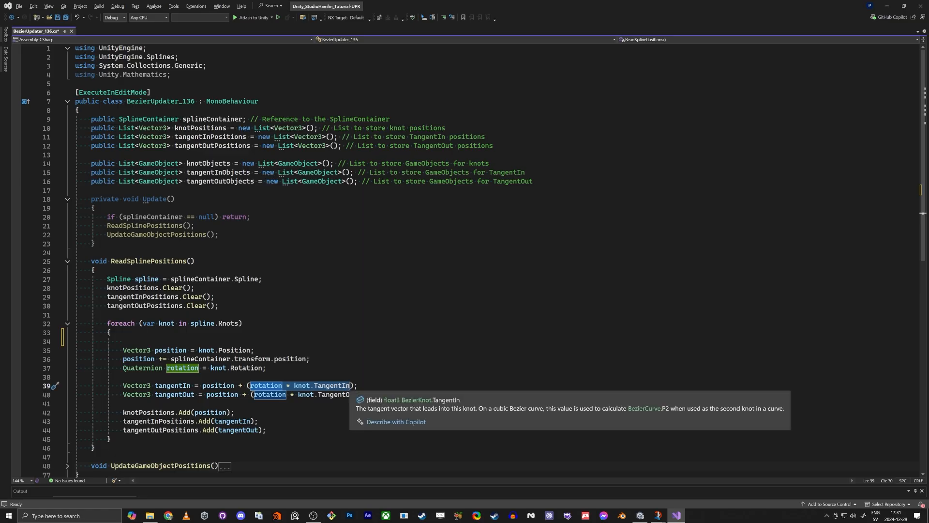
left_click(335, 387)
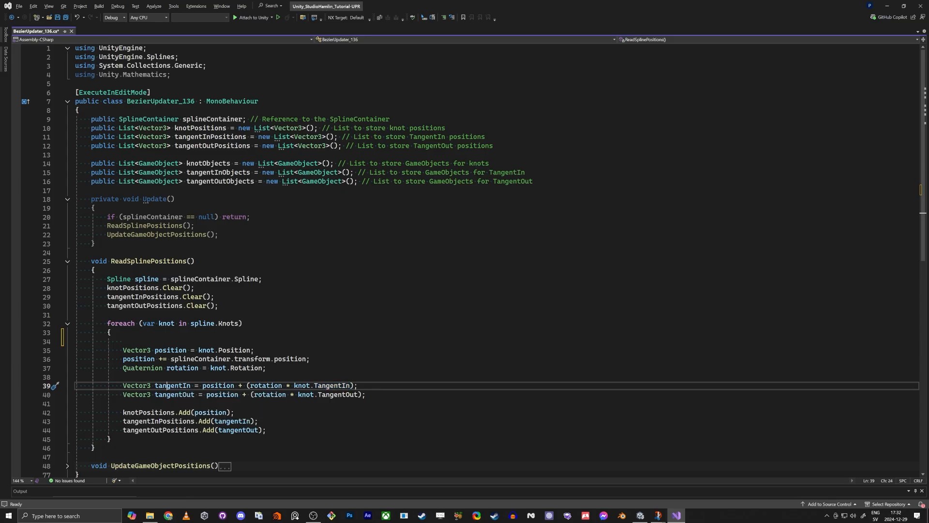
double_click(160, 386)
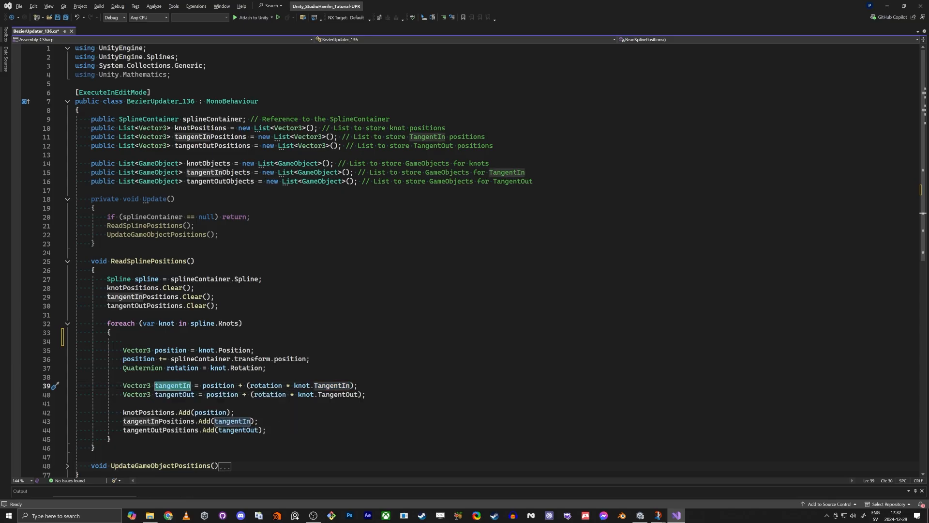
left_click(350, 386)
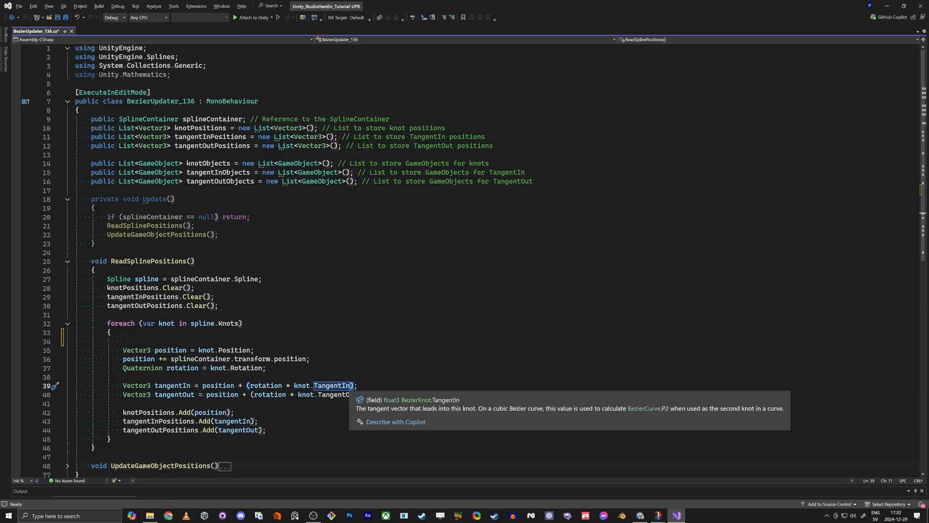
left_click(122, 376)
left_click_drag(350, 386, 294, 386)
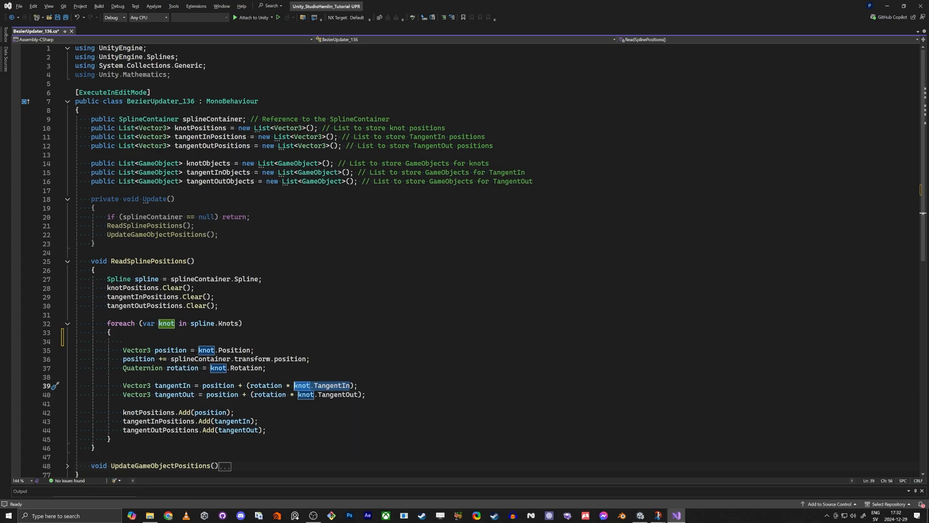
Examine the rotation and position terms of tangentIn, and match the three Add calls with the Vector3 lists they fill.
left_click(267, 386)
double_click(266, 386)
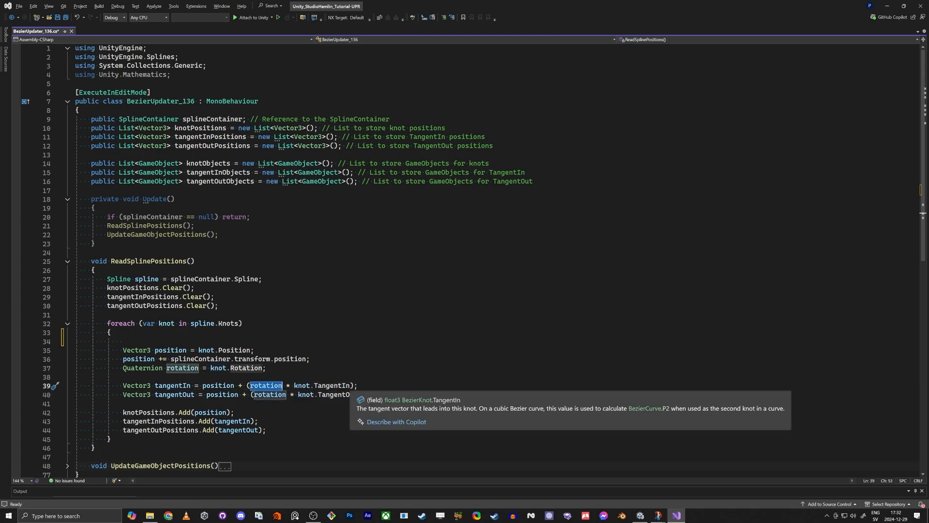
left_click_drag(350, 385, 295, 385)
left_click(270, 386)
double_click(270, 385)
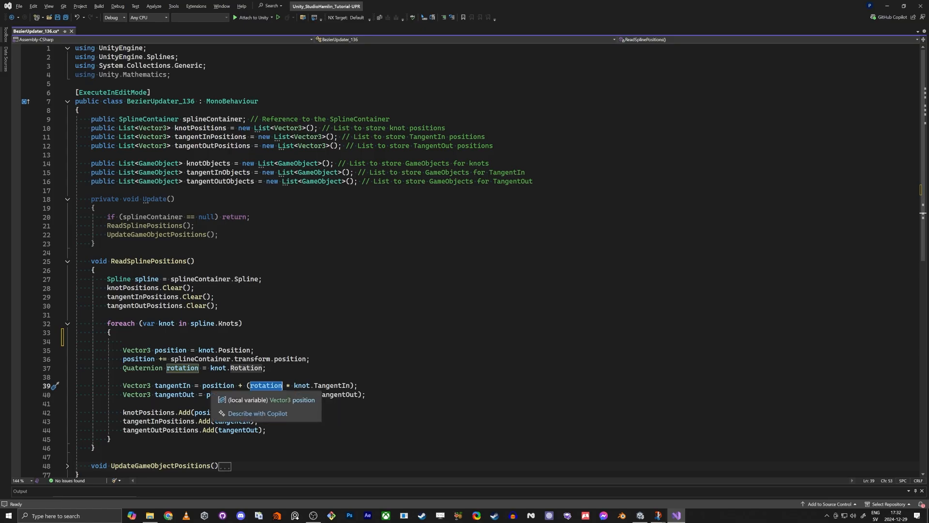
left_click(218, 386)
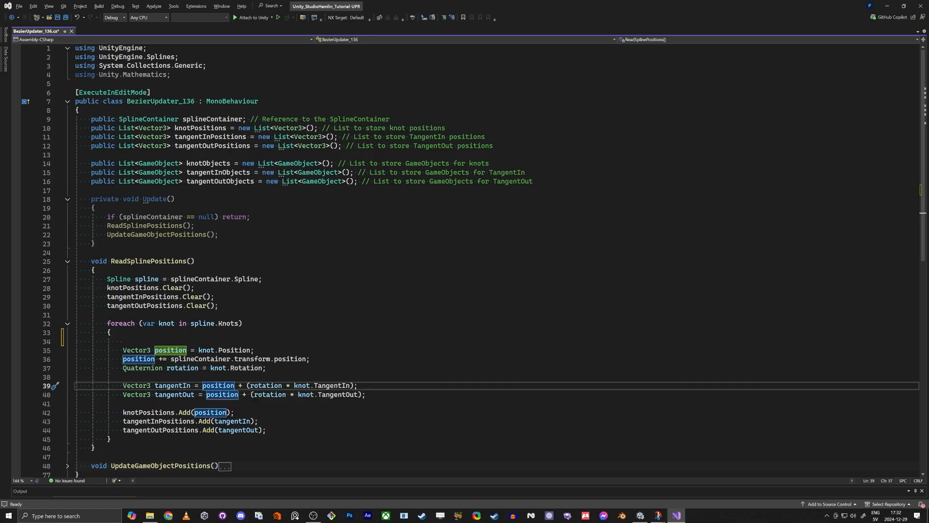
left_click_drag(266, 430, 88, 413)
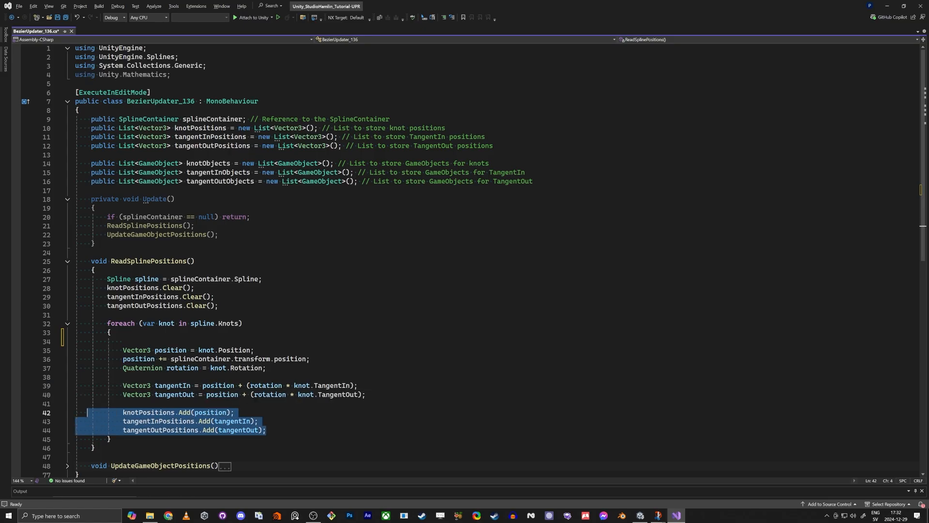
left_click_drag(194, 145, 167, 128)
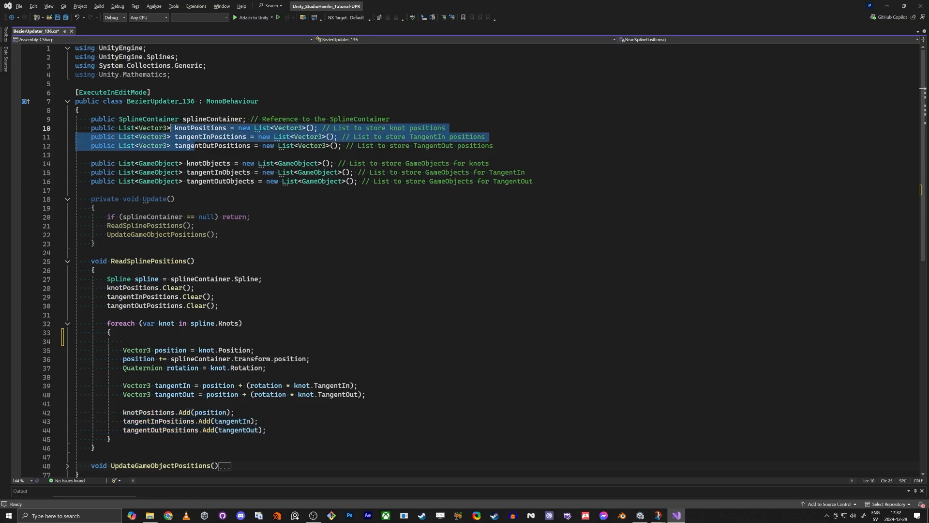
Collapse ReadSplinePositions, expand UpdateGameObjectPositions and compare its for loops with the declared GameObject lists.
left_click(68, 263)
left_click(67, 279)
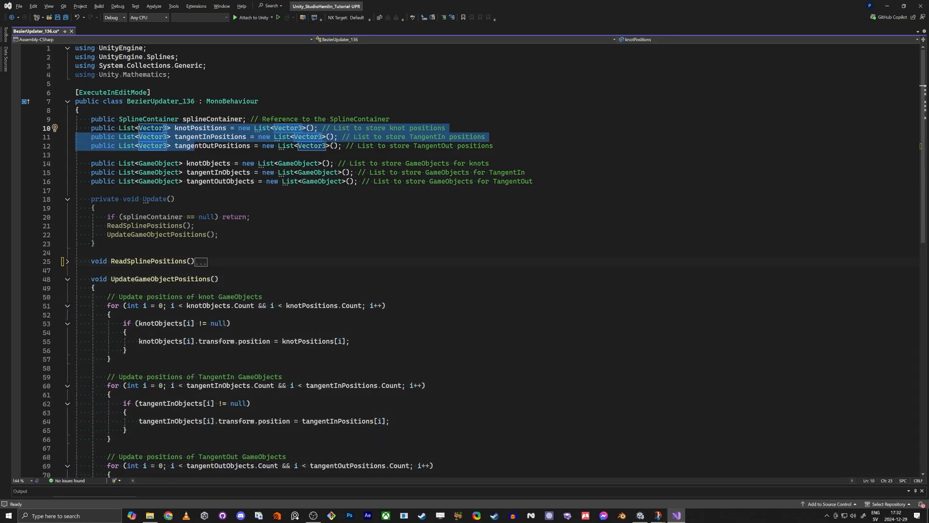
scroll(67, 279, "down", 2)
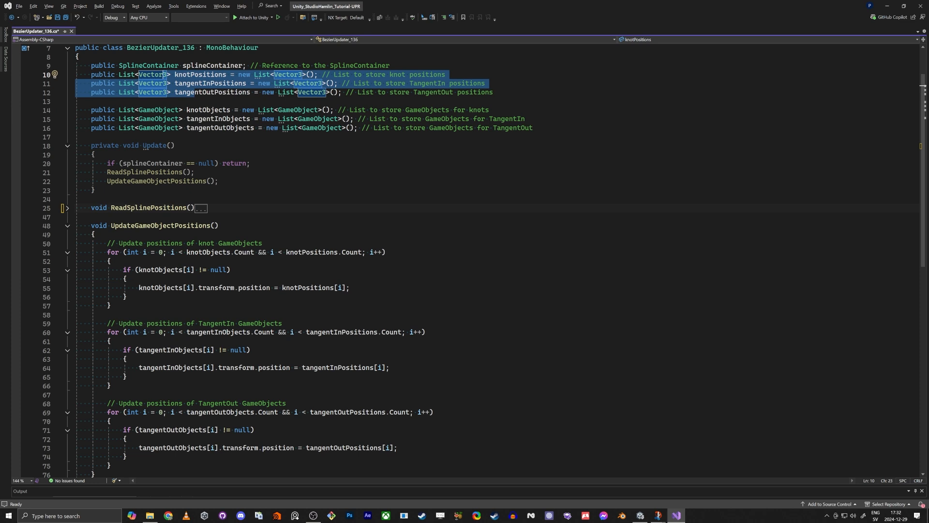
left_click_drag(254, 128, 92, 100)
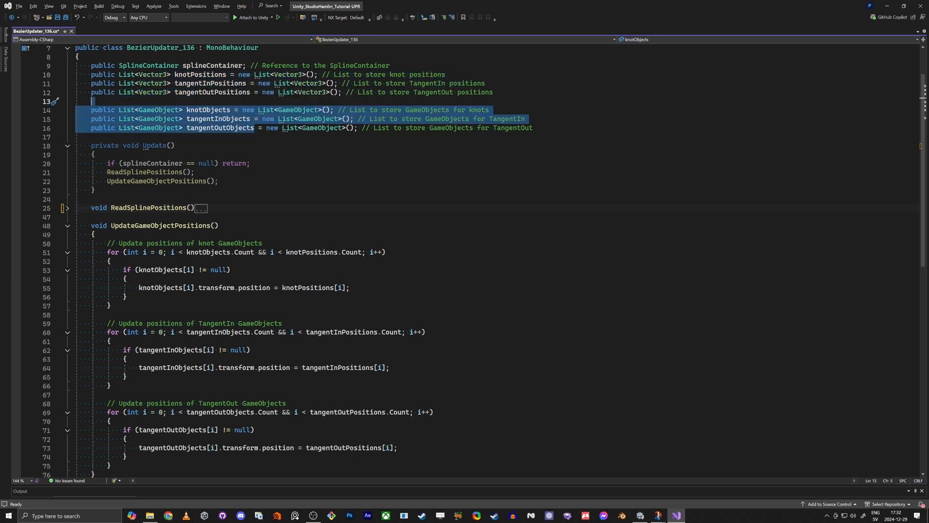
left_click(250, 163)
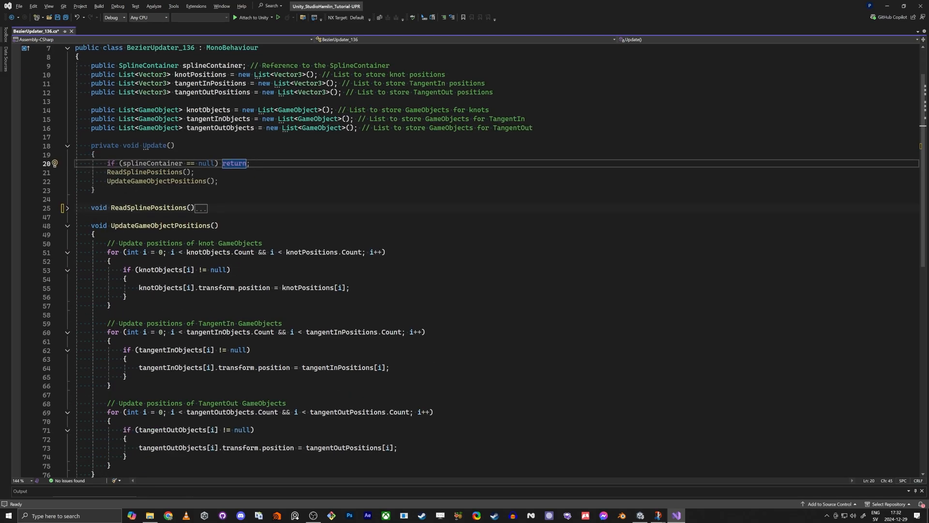
scroll(465, 257, "up", 2)
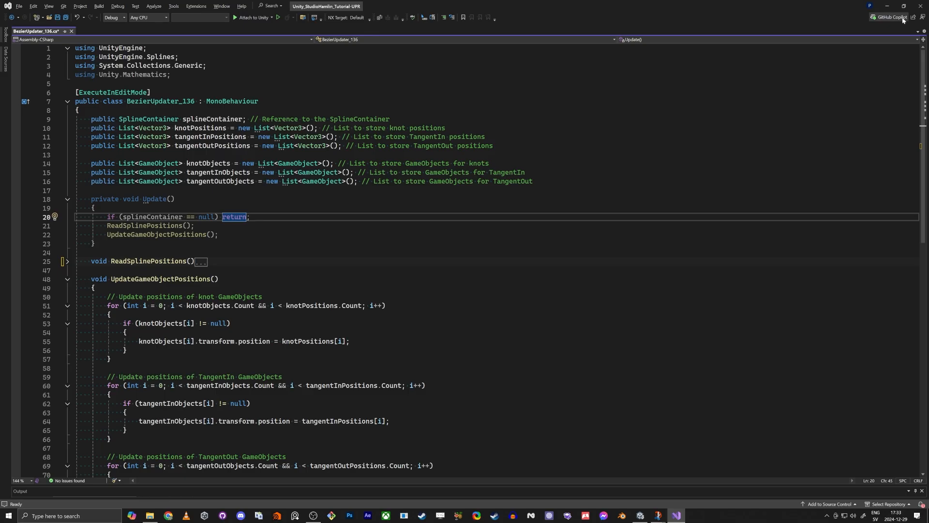
Return to Unity, select 136_VFX-Spline_Bat and inspect its particles along the Bezier path in a maximized Scene view.
left_click(890, 6)
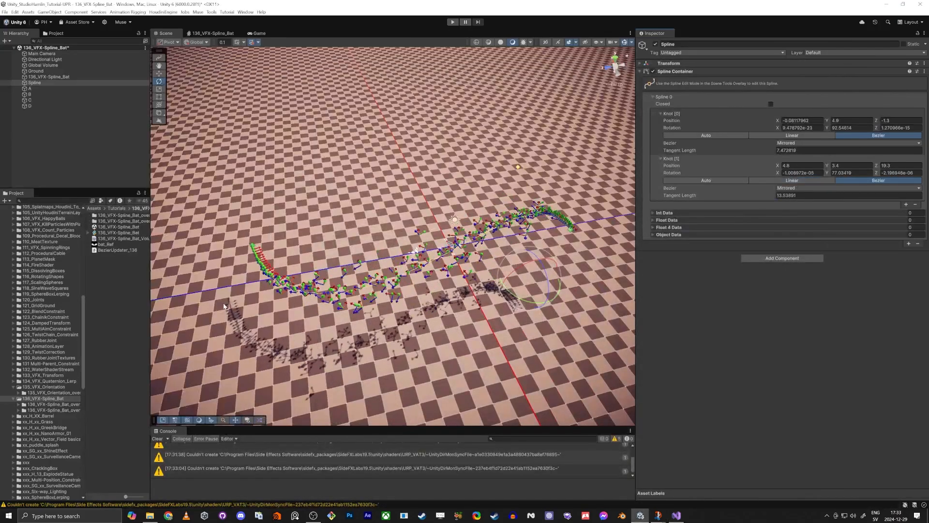
left_click(48, 76)
left_click_drag(396, 273, 390, 215, "alt")
scroll(411, 235, "up", 4)
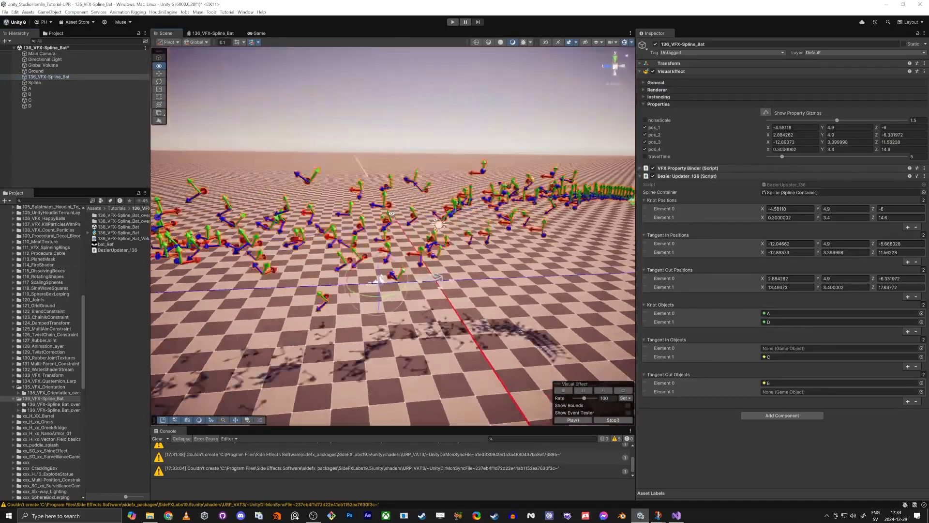
key("shift+space")
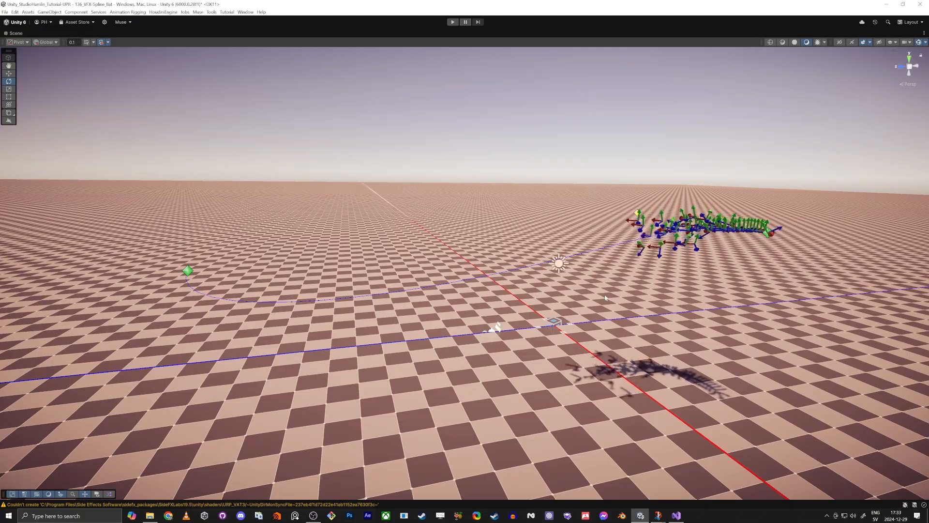
left_click_drag(519, 284, 497, 281, "alt")
right_click_drag(497, 281, 500, 282)
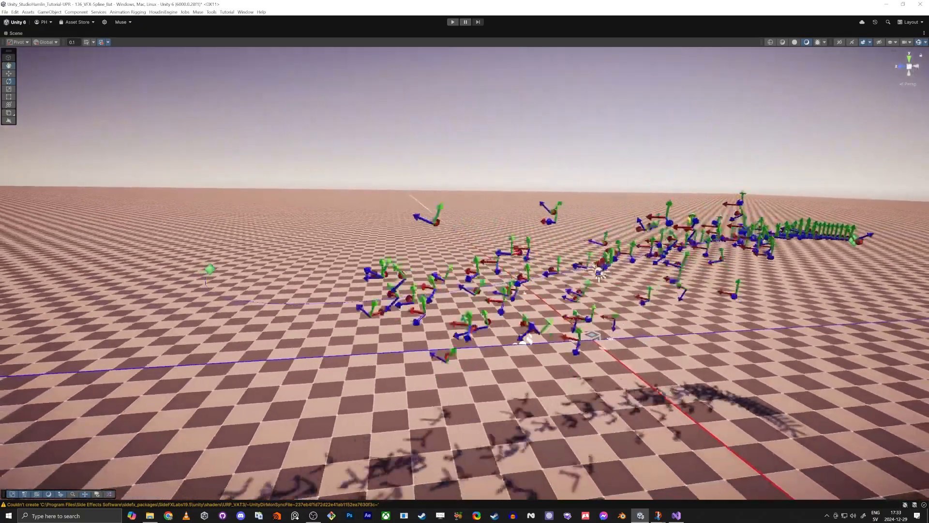